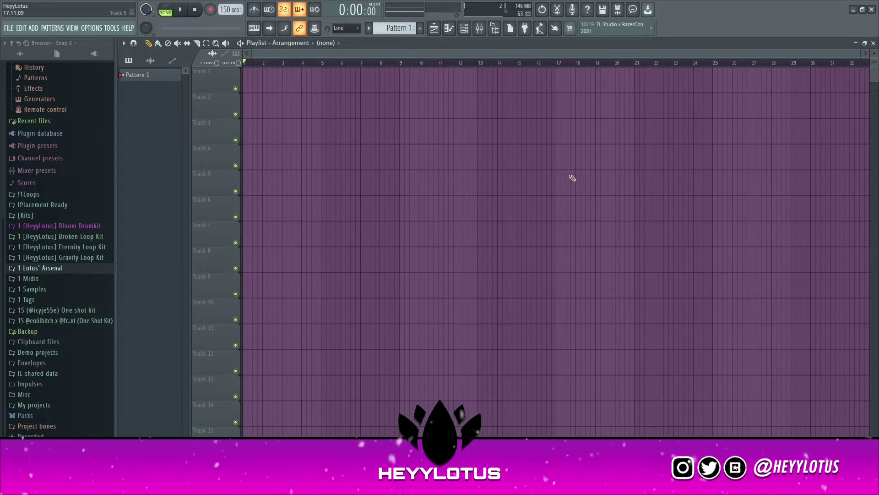
Step: Replace the Sampler channel with Keyscape and load the LA Custom C7 Grand Piano patch
click(464, 28)
right_click(307, 177)
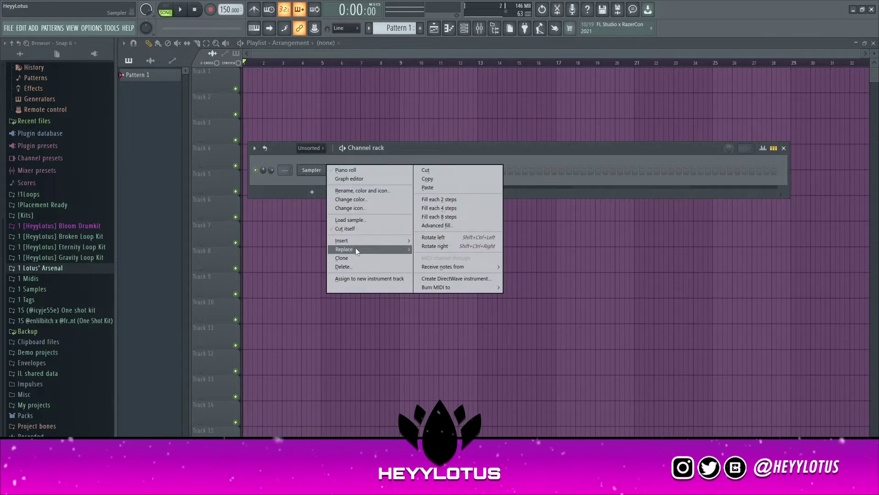
mouse_move(356, 249)
click(509, 156)
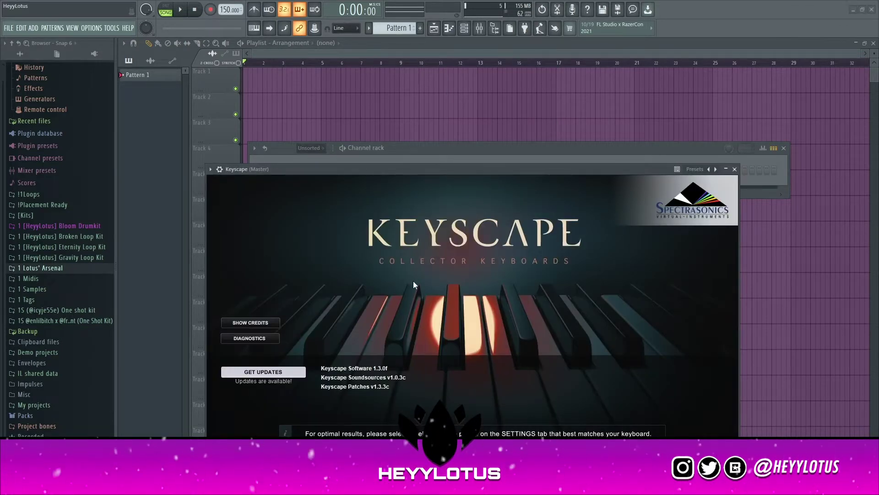
click(413, 281)
click(267, 330)
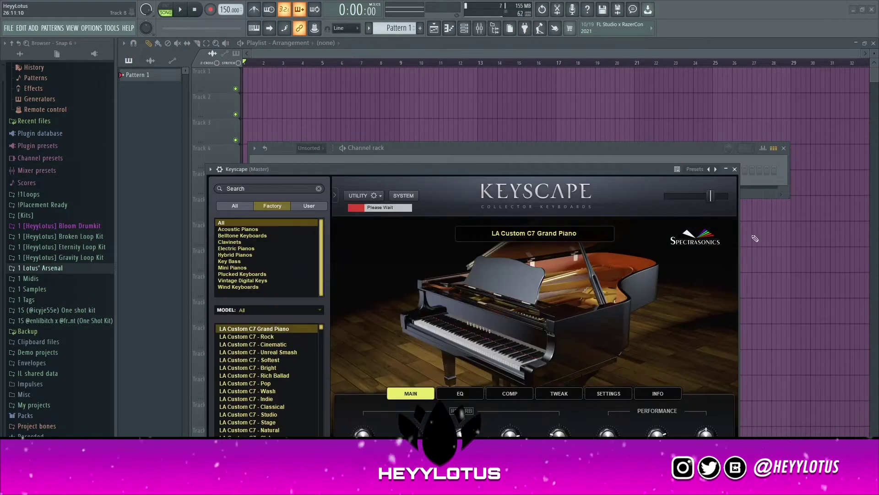
drag(528, 170, 514, 131)
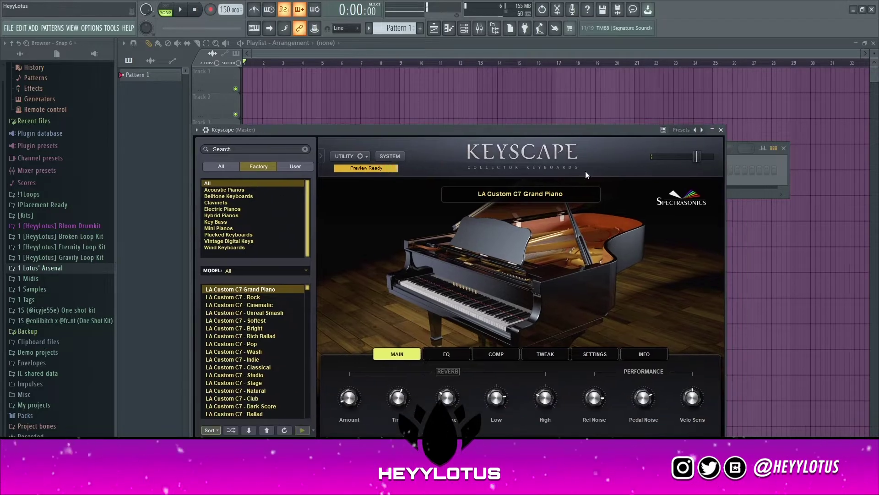
click(722, 129)
Step: With Keyscape's piano roll open, set the project tempo to 163 and switch playback to pattern mode
right_click(314, 174)
click(355, 171)
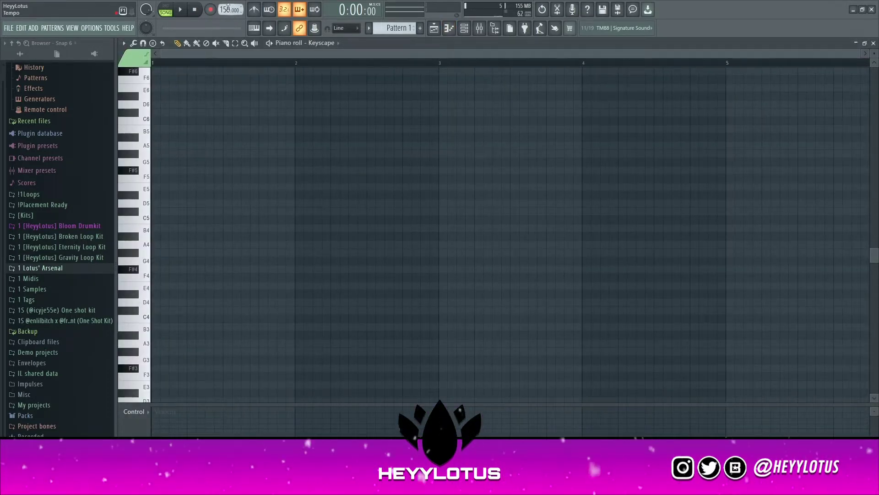
drag(228, 7, 228, 3)
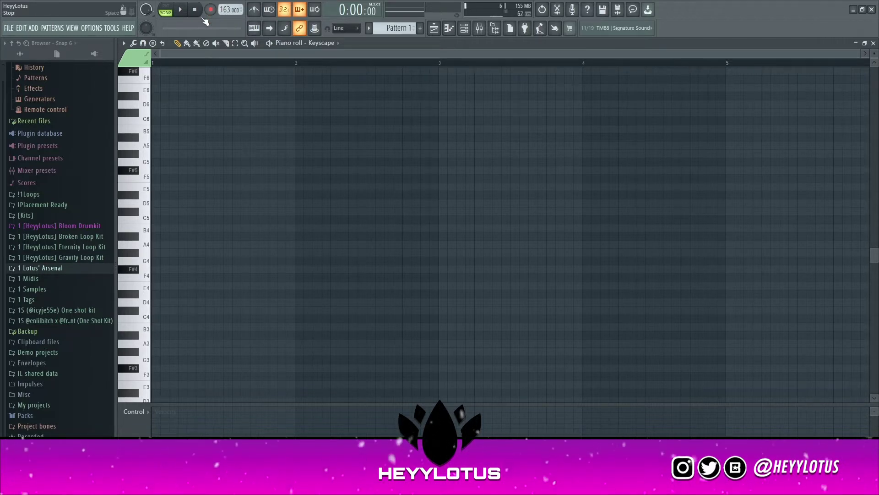
click(166, 9)
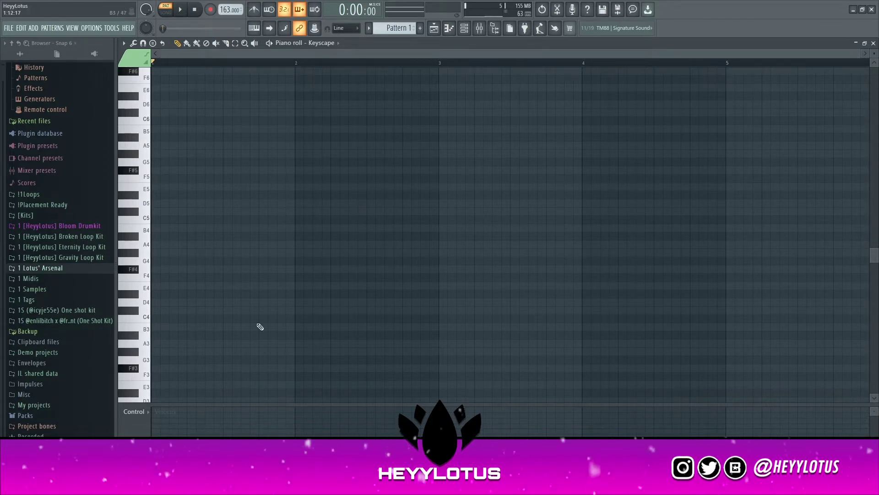
Step: Set the piano roll's scale highlighting root note to C# with the Minor Natural (Aeolian) scale
click(124, 43)
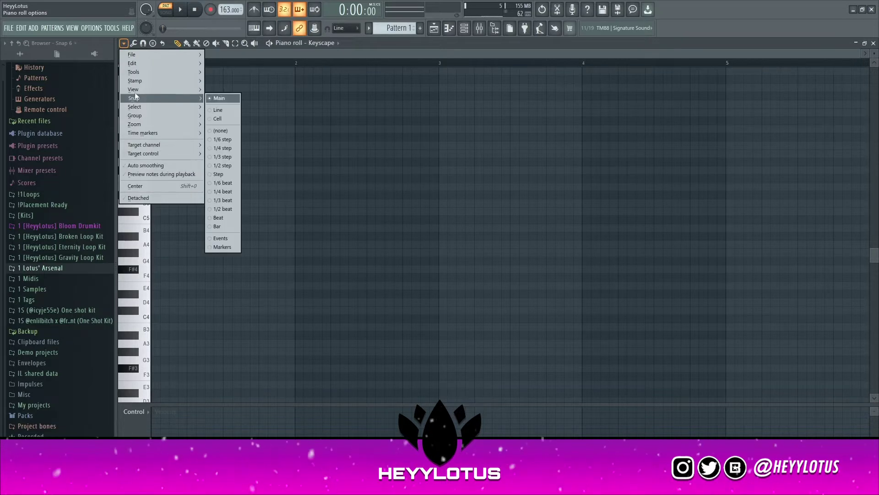
mouse_move(137, 89)
mouse_move(243, 215)
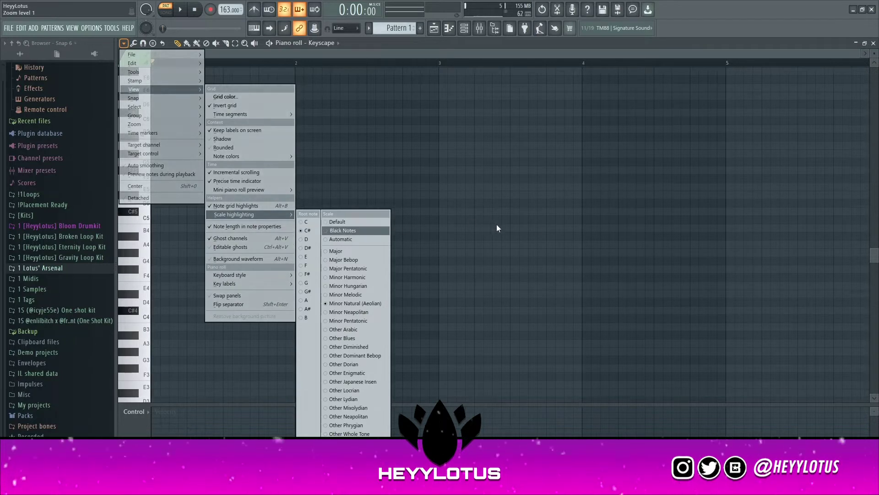
click(309, 231)
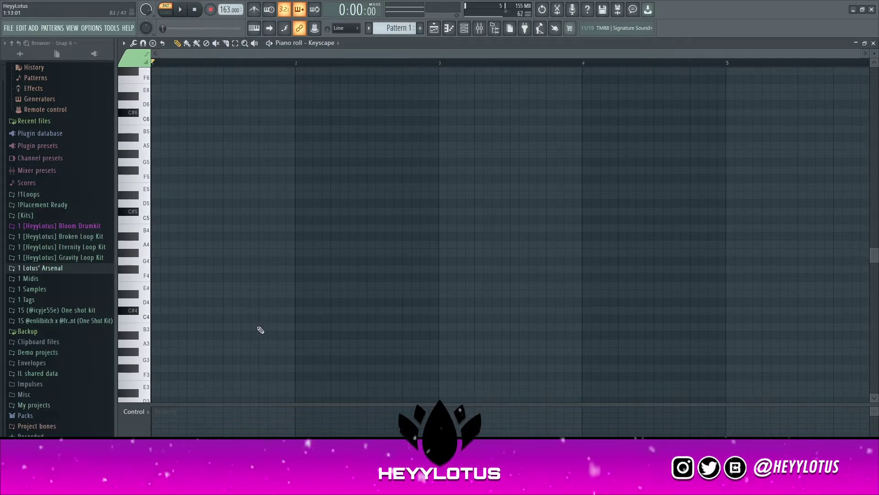
Step: Draw a one-bar chord of C#4, E4 and G#4 in bar 1 and audition it
click(166, 312)
click(181, 422)
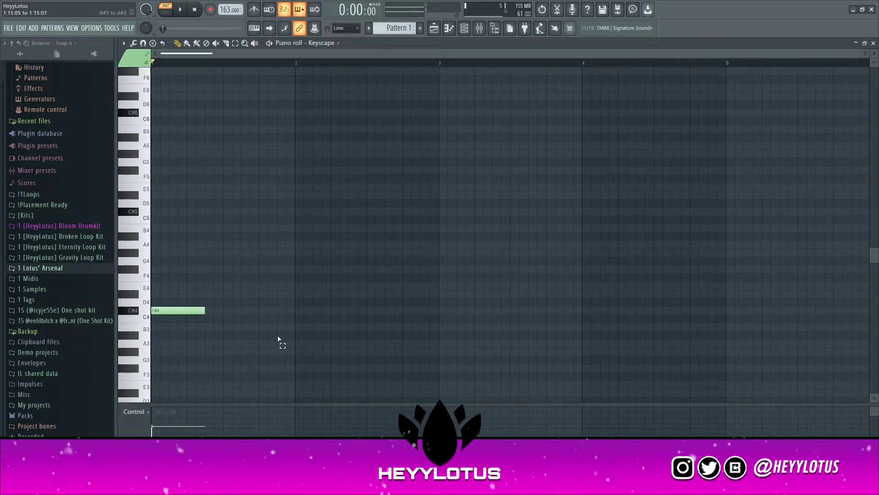
drag(204, 310, 295, 310)
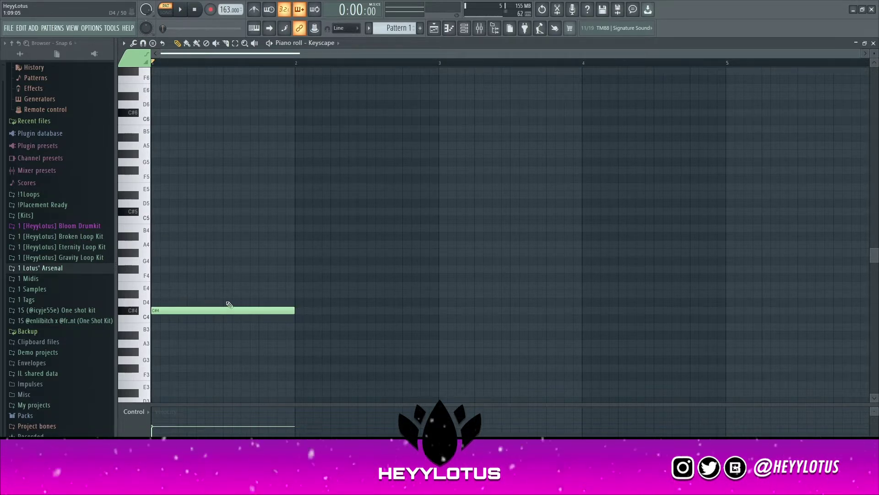
drag(179, 297, 181, 286)
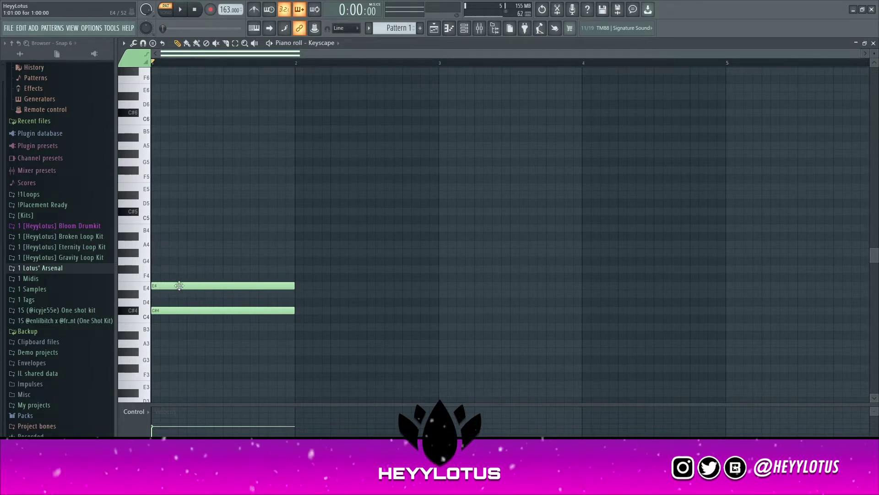
click(169, 254)
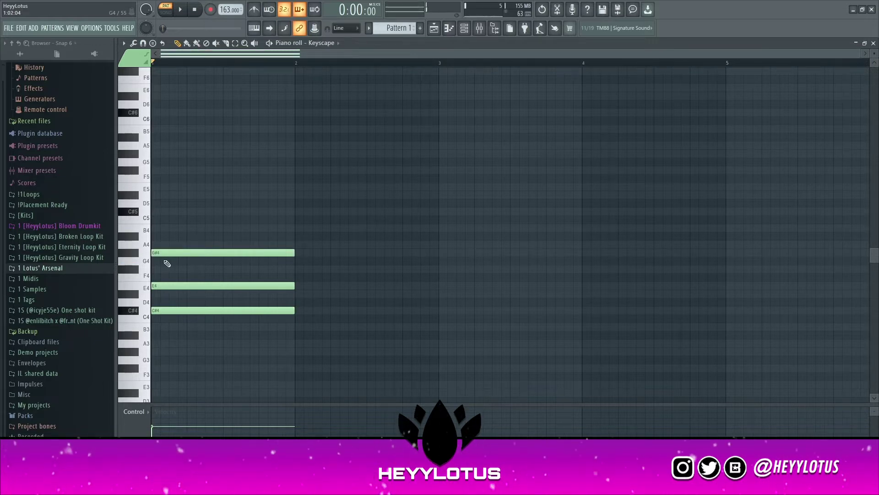
alt+right_click(168, 306)
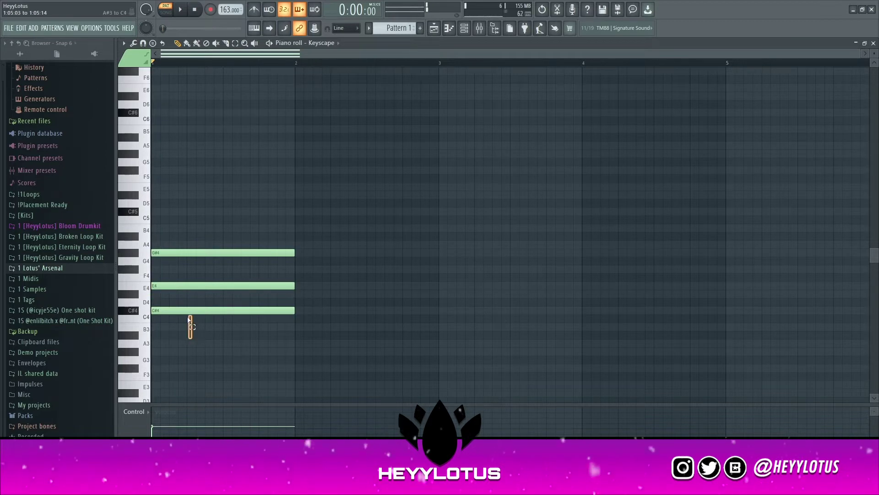
Step: Transpose the whole bar 1 chord up one octave to C#5, E5 and G#5, and audition it
ctrl+click(186, 310)
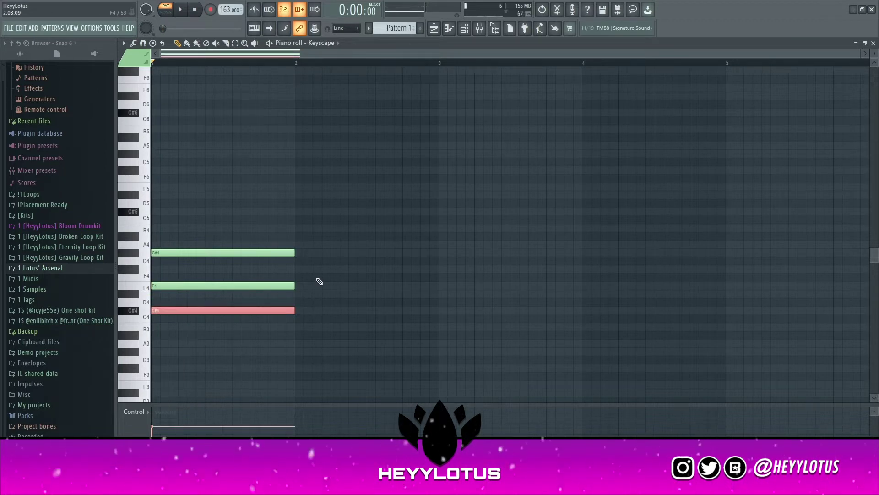
key(ctrl+d)
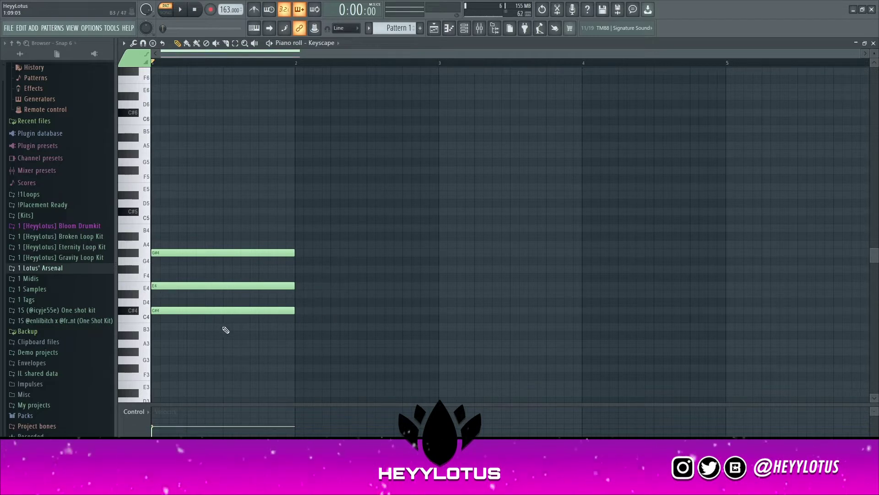
alt+right_click(206, 322)
key(ctrl+Up)
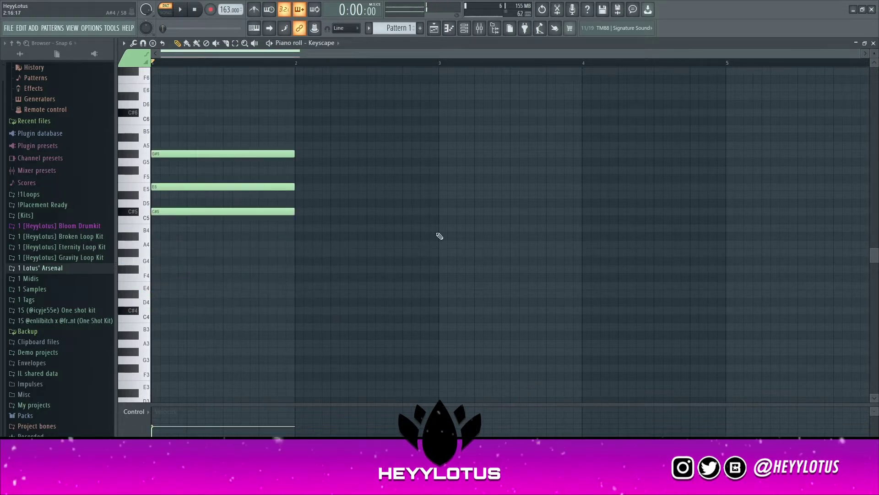
alt+right_click(186, 241)
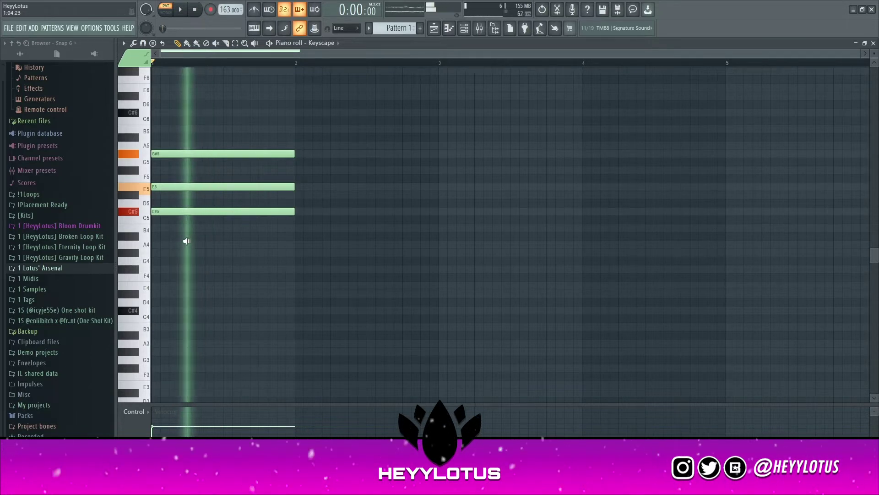
Step: Raise only the chord's E5 note by one octave to E6 and audition the new voicing
scroll(188, 217, up, 3)
ctrl+click(188, 285)
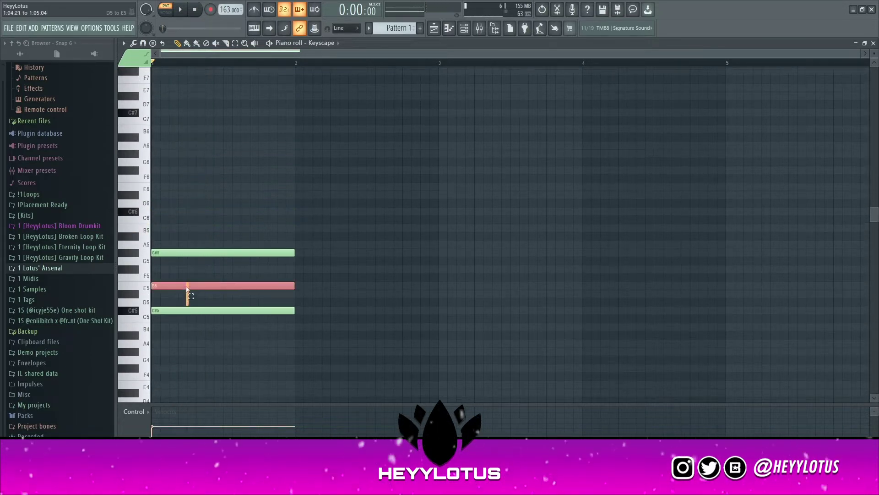
key(ctrl+Up)
key(ctrl+d)
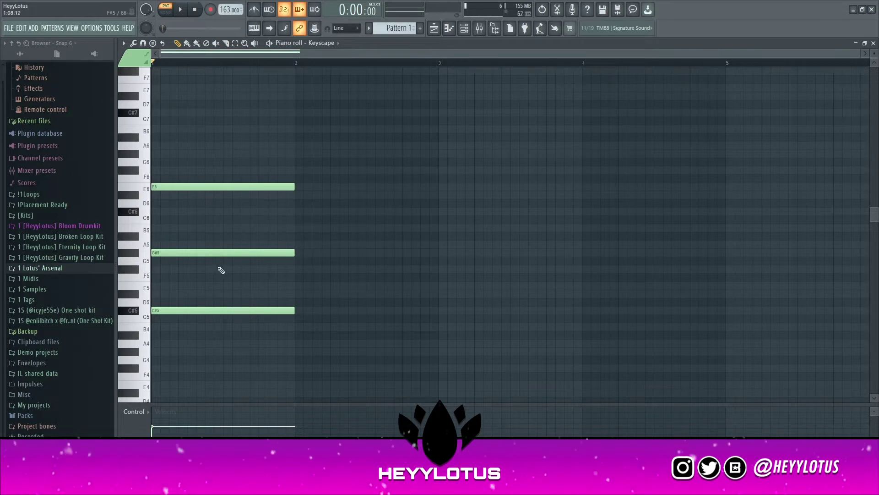
alt+right_click(202, 266)
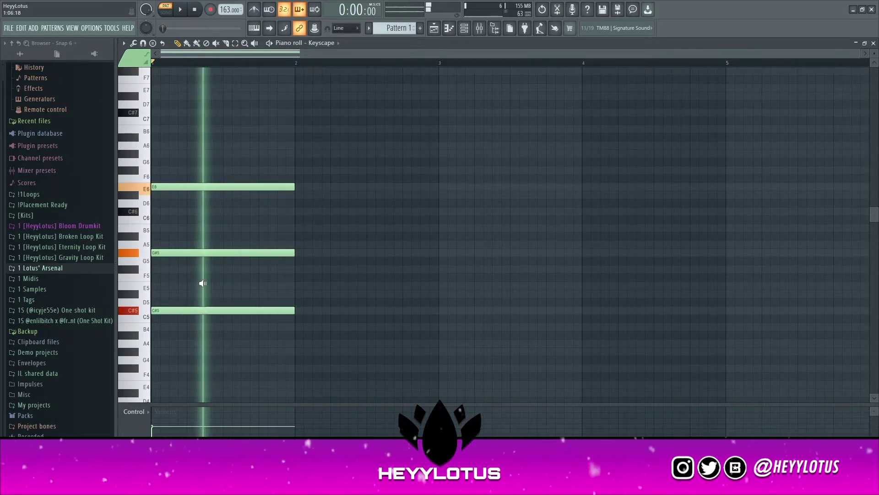
Step: Add a one-bar C#3 bass note two octaves below the chord's C#5 in bar 1 and audition it
scroll(275, 174, down, 3)
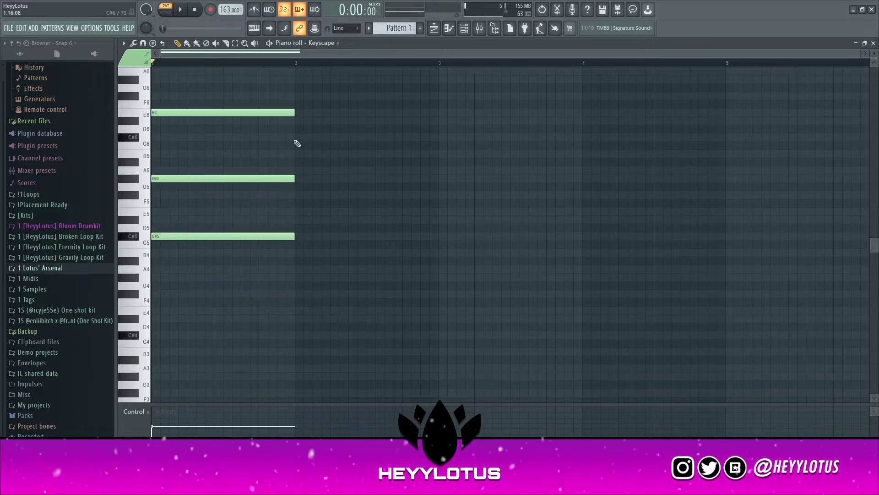
scroll(274, 257, down, 2)
scroll(275, 313, down, 3)
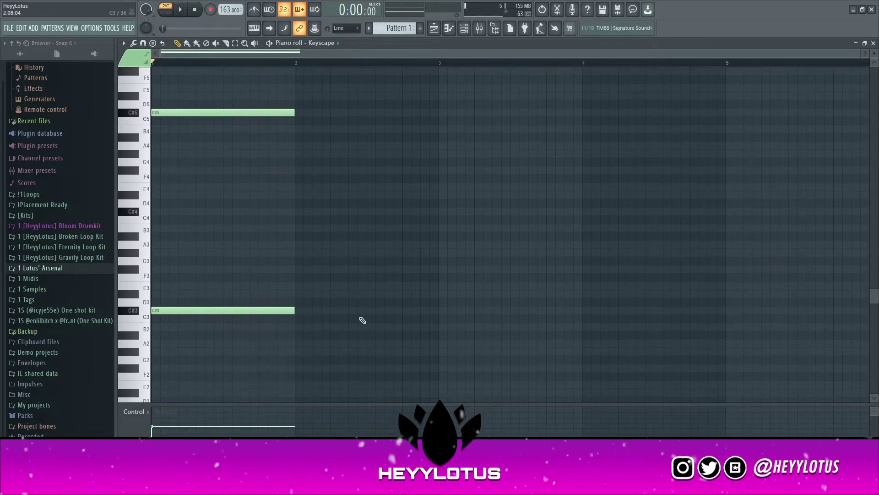
alt+right_click(186, 290)
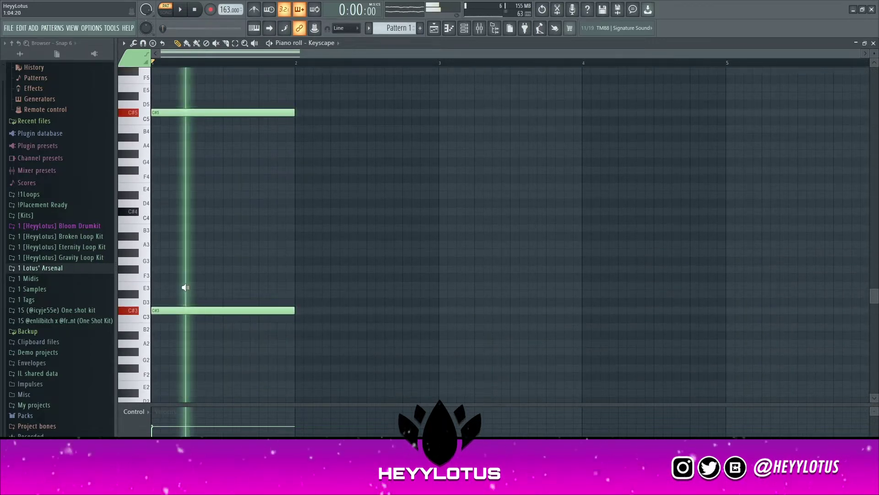
Step: Place a one-bar B2 bass note in bar 2 and paste a copy two octaves higher at B4
click(299, 328)
scroll(296, 328, down, 1)
ctrl+click(297, 330)
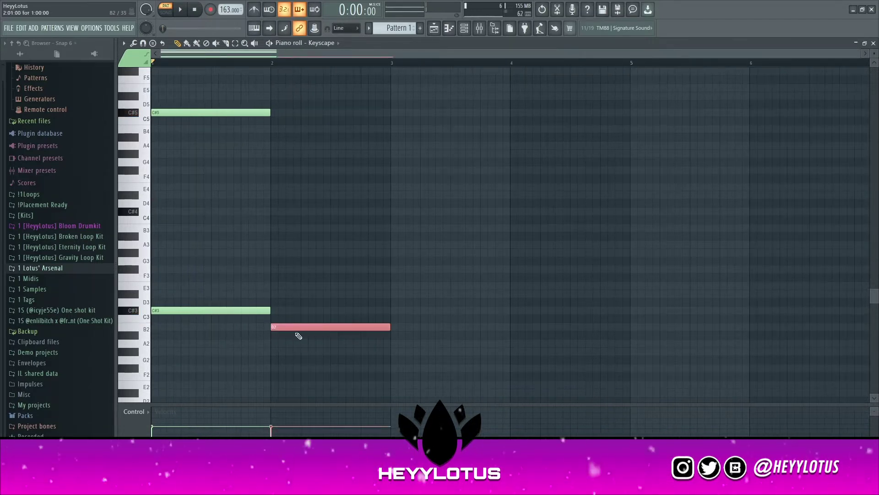
key(ctrl+c)
key(ctrl+v)
key(ctrl+Up)
key(ctrl+Up)
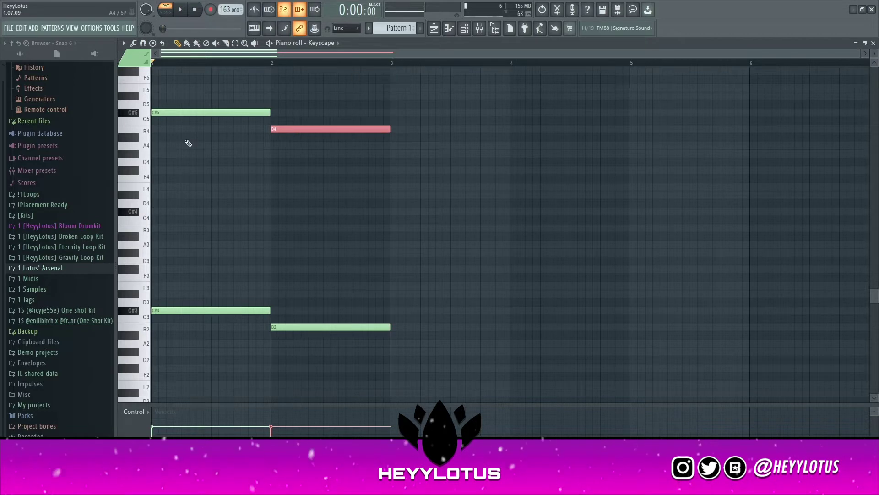
Step: Add one-bar D#5 and F#5 notes above B4, aligned to the start of bar 2
scroll(188, 143, up, 4)
ctrl+click(301, 188)
click(284, 195)
click(282, 187)
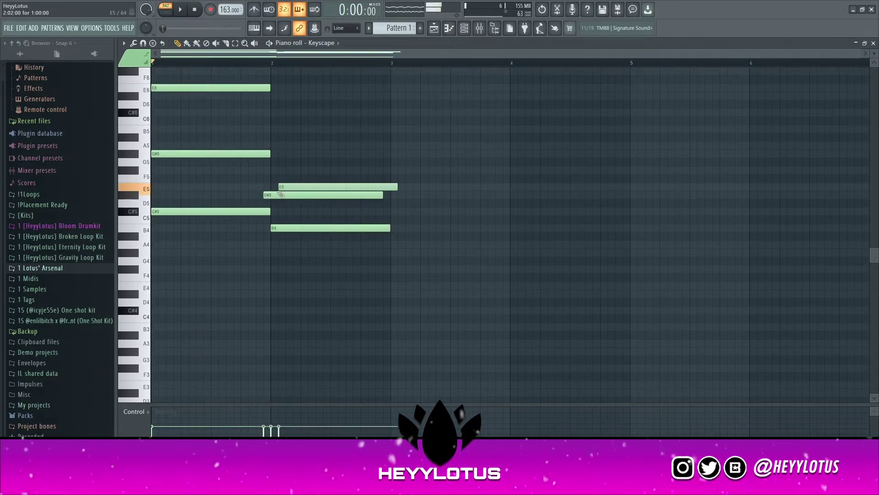
drag(281, 188, 274, 171)
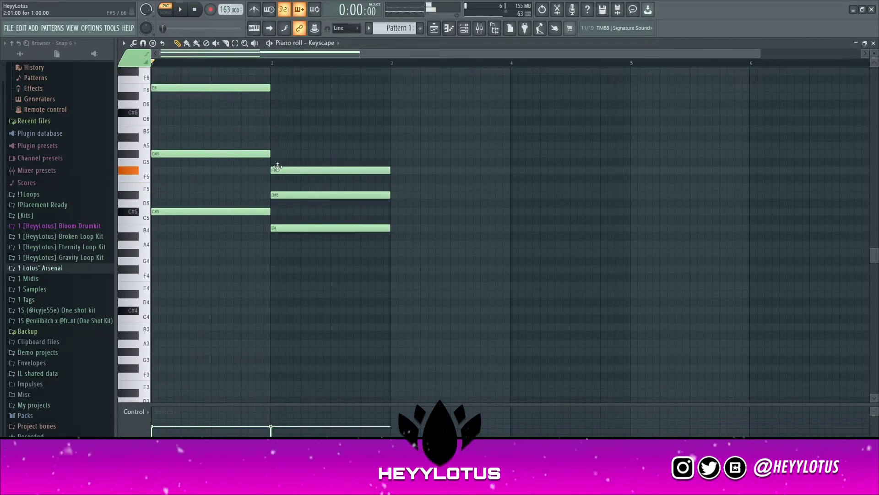
Step: Raise the second chord's D#5 by one octave to D#6 and play back the two-chord progression
key(space)
ctrl+click(347, 196)
key(ctrl+Up)
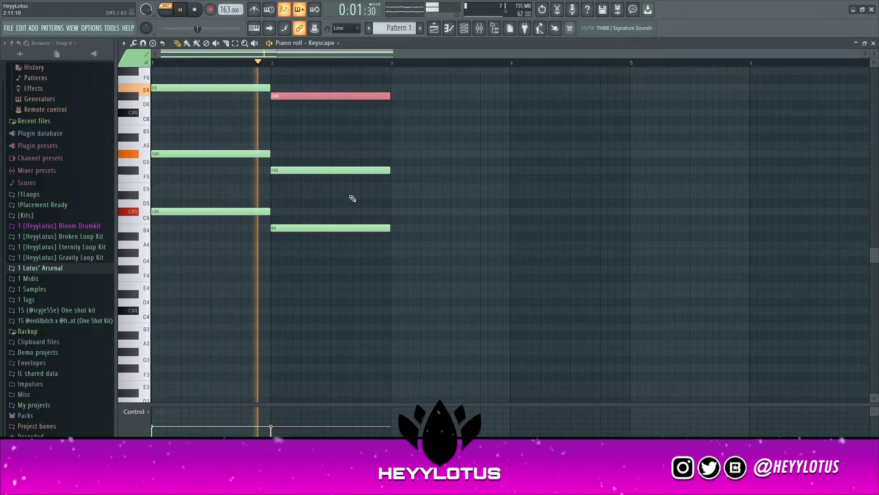
ctrl+click(403, 171)
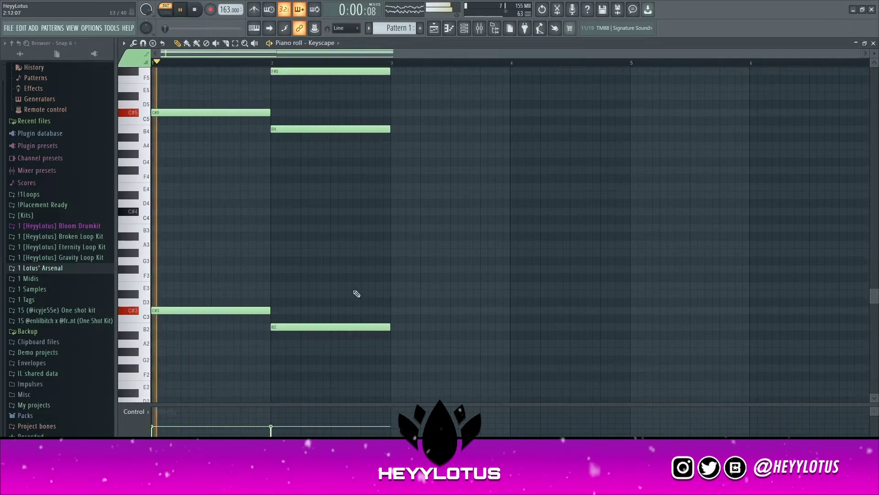
scroll(330, 350, down, 2)
key(space)
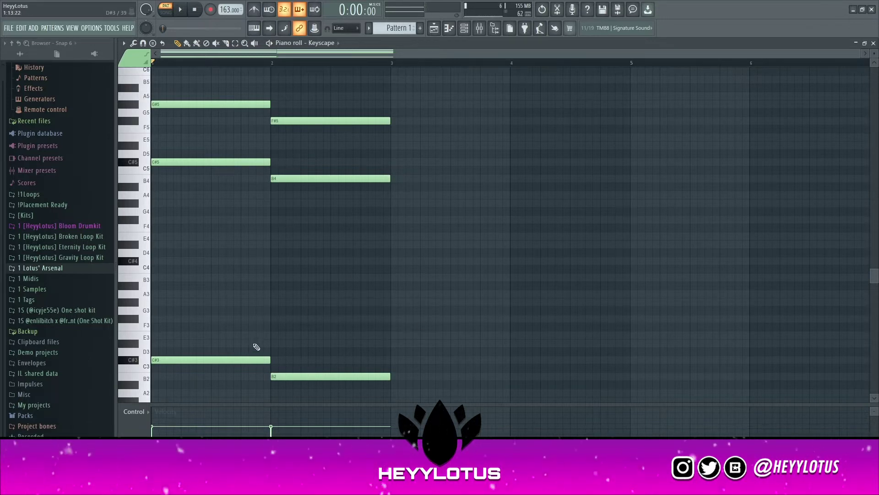
Step: Move all the second chord's notes one beat later, trim their ends to the start of bar 3, and play the result
drag(293, 394, 278, 64)
drag(284, 192, 315, 192)
drag(419, 192, 399, 194)
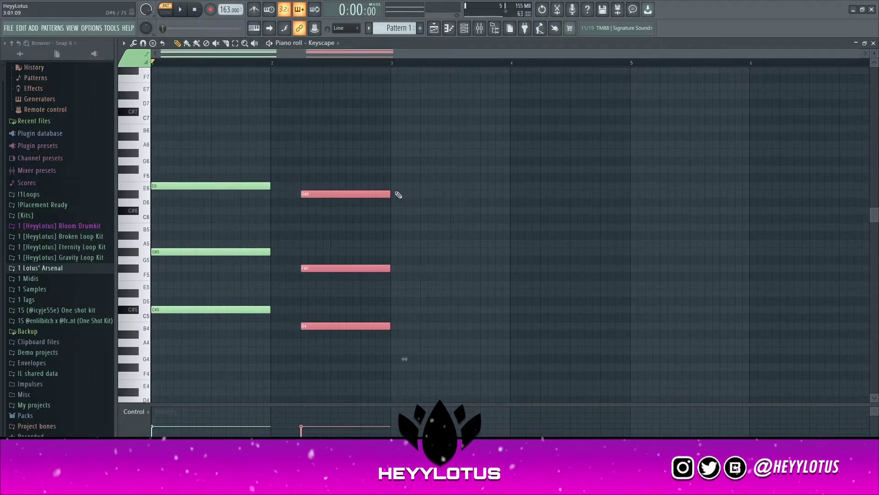
key(space)
key(ctrl+d)
scroll(387, 191, down, 5)
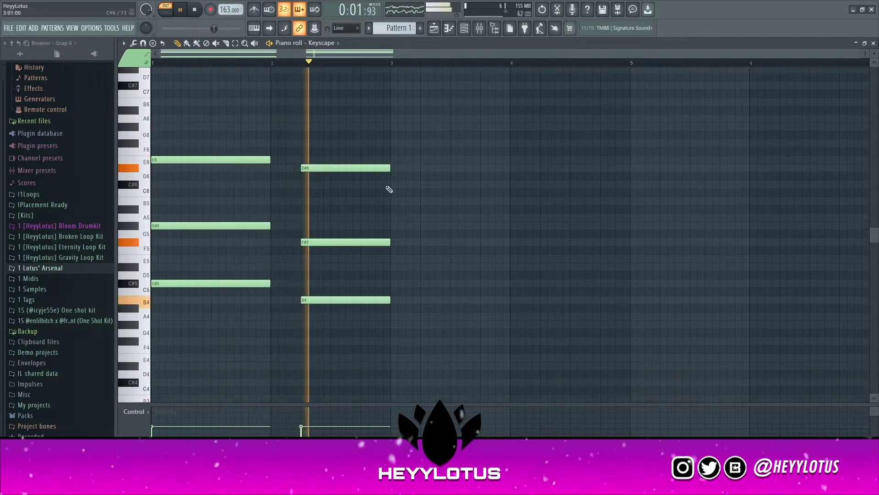
Step: Stop playback and lengthen all the first chord's notes by one beat to meet the second chord
key(space)
drag(268, 394, 257, 55)
drag(269, 226, 299, 224)
key(ctrl+d)
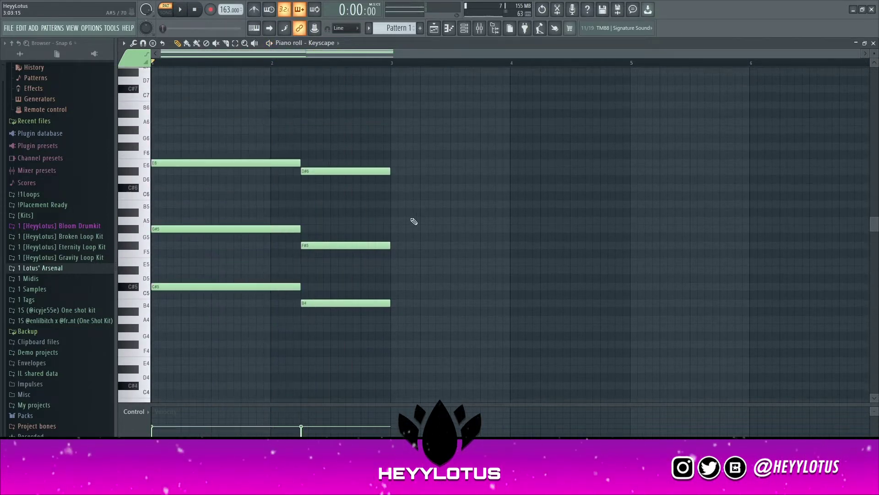
Step: Add a one-bar A2 bass note at the start of bar 3, playing the progression meanwhile
scroll(433, 276, down, 8)
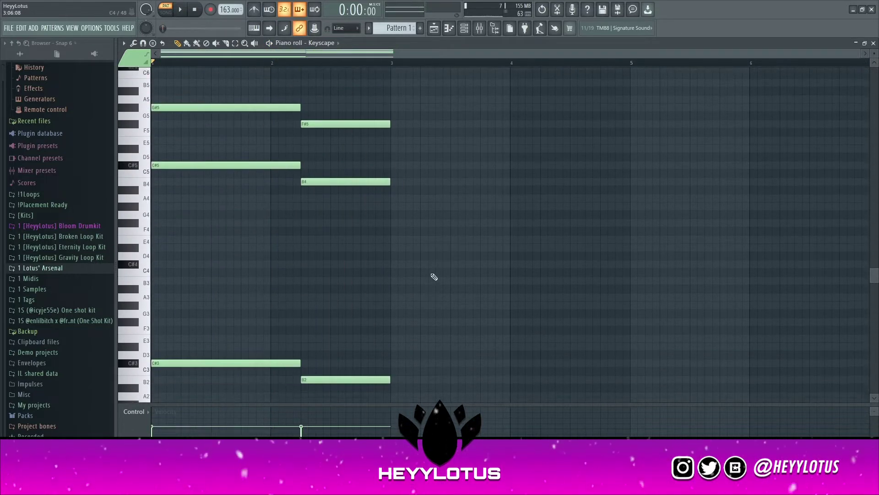
click(394, 296)
key(space)
scroll(502, 288, down, 1)
drag(463, 295, 441, 294)
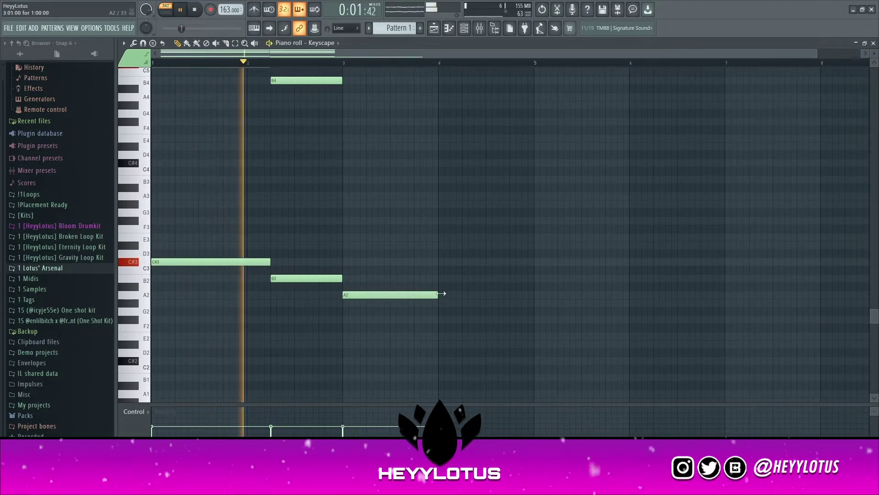
key(space)
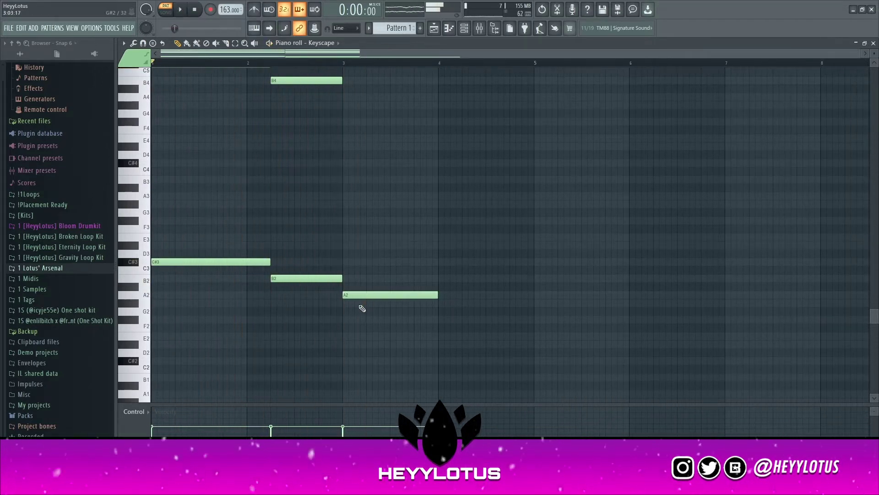
Step: Duplicate the A2 bass note in bar 3 and raise the copy two octaves to A4
ctrl+click(367, 295)
key(ctrl+c)
key(ctrl+v)
key(ctrl+Up)
key(ctrl+Up)
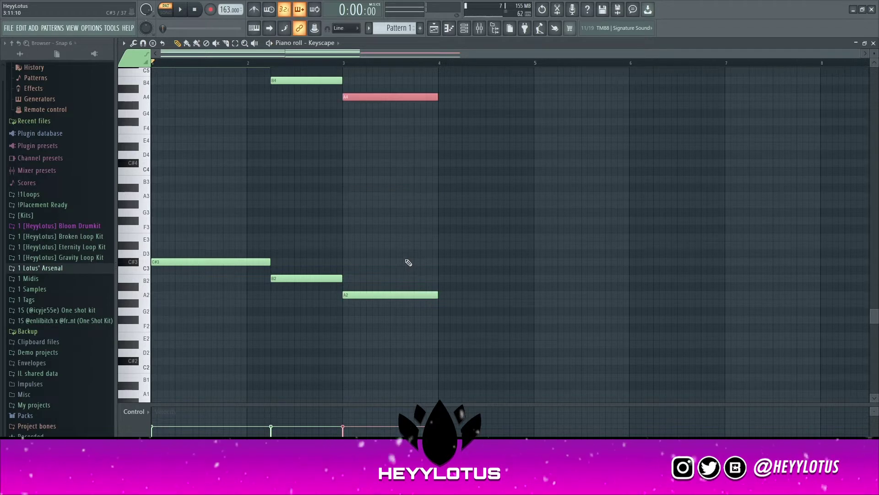
Step: Add one-bar C#5 and E5 notes above the A4 at the start of bar 3
scroll(392, 238, up, 3)
key(ctrl+d)
scroll(360, 185, up, 3)
mouse_move(355, 270)
mouse_down()
mouse_move(339, 261)
mouse_move(354, 264)
mouse_move(344, 234)
mouse_up()
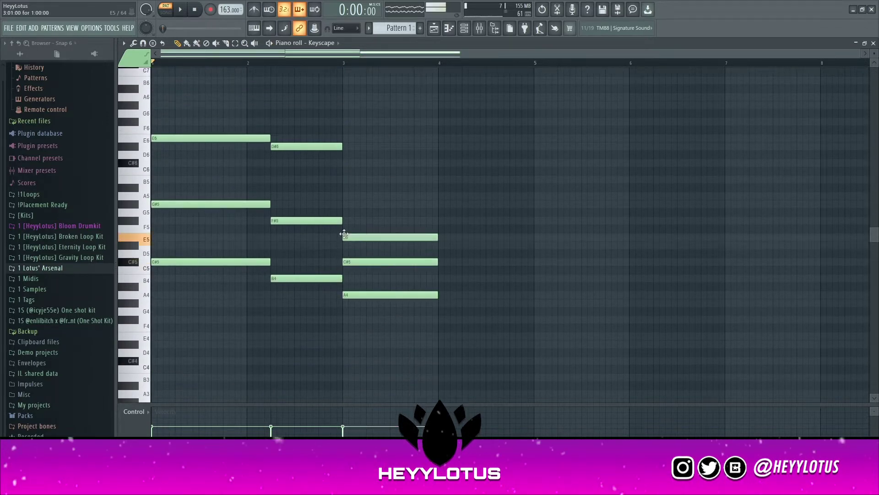
Step: Raise the third chord's C#5 by one octave to C#6 and play back the three-chord progression
ctrl+click(413, 261)
key(ctrl+Up)
key(space)
key(ctrl+d)
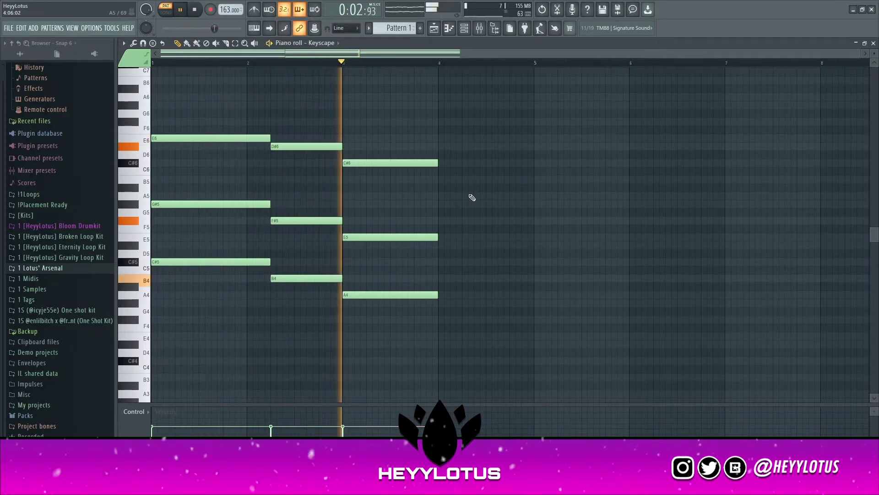
scroll(474, 197, down, 1)
key(space)
scroll(501, 254, down, 5)
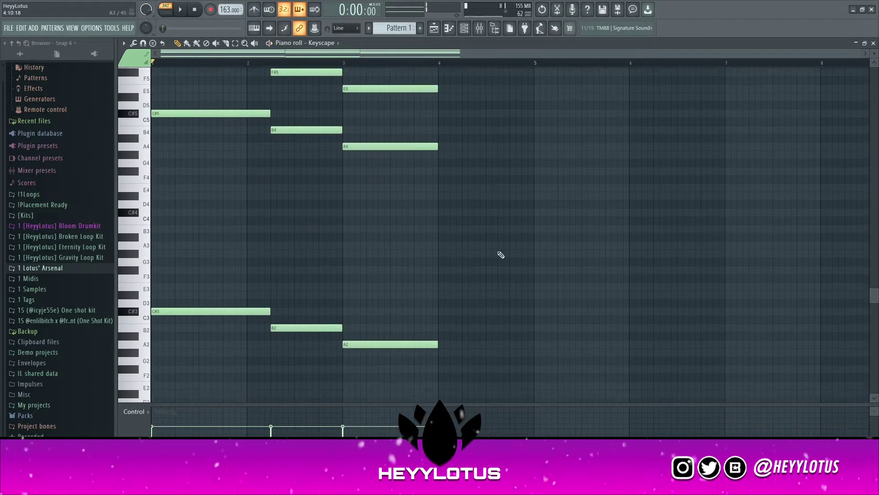
scroll(501, 255, up, 1)
click(465, 328)
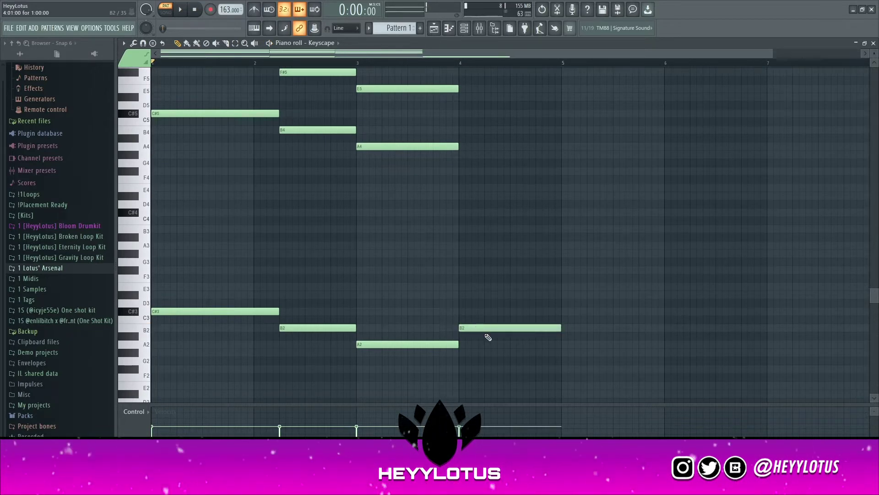
drag(476, 328, 471, 306)
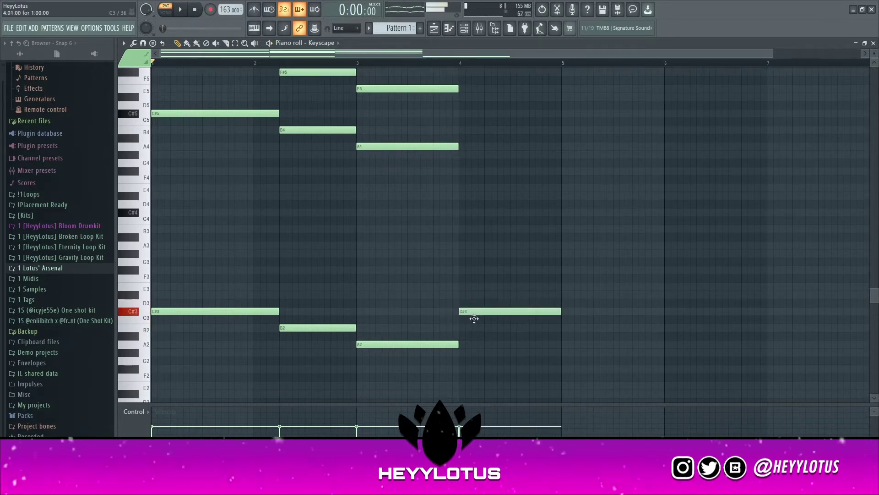
right_click(471, 315)
Step: Add G#3 and E3 notes above the C#3 bass note at bar 1, and remove the E3
drag(192, 311, 177, 250)
click(177, 287)
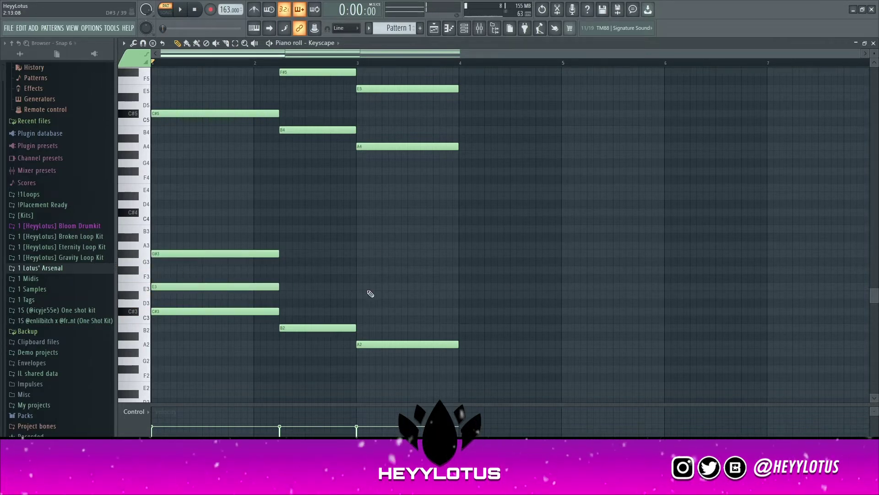
right_click(217, 287)
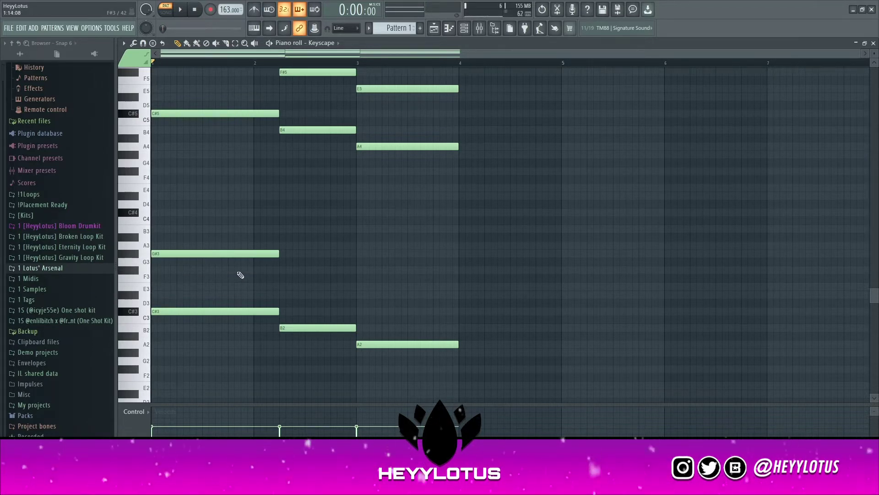
Step: Stack C4 and D#4 above the G#3, move this G# major chord to the start of bar 4, and audition it
click(169, 253)
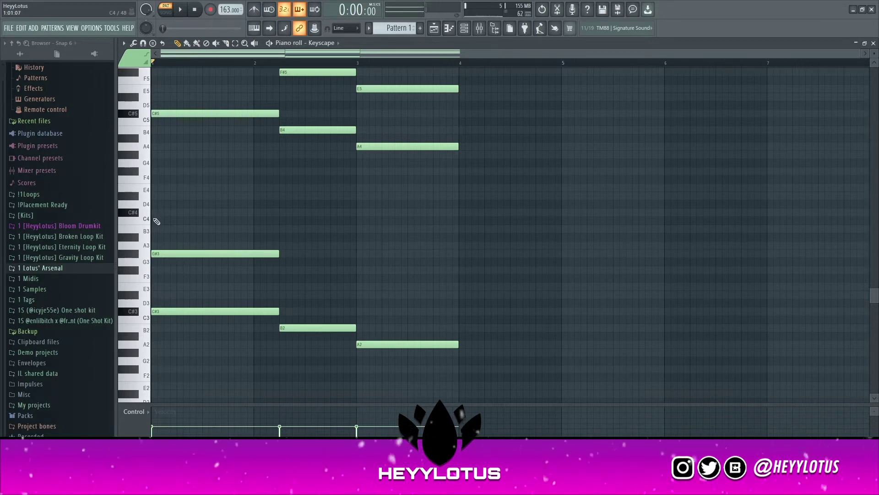
mouse_move(156, 222)
mouse_down()
mouse_move(150, 187)
mouse_move(168, 218)
mouse_move(170, 189)
mouse_move(170, 197)
mouse_up()
click(170, 213)
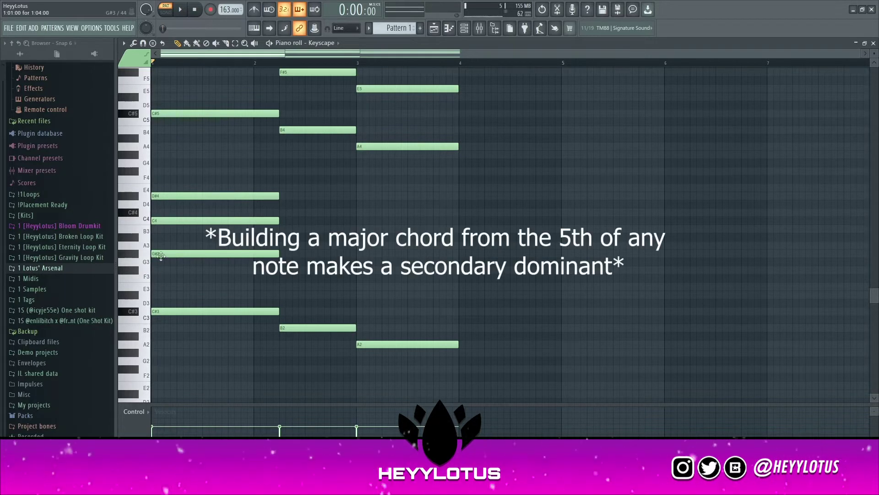
drag(215, 265, 205, 194)
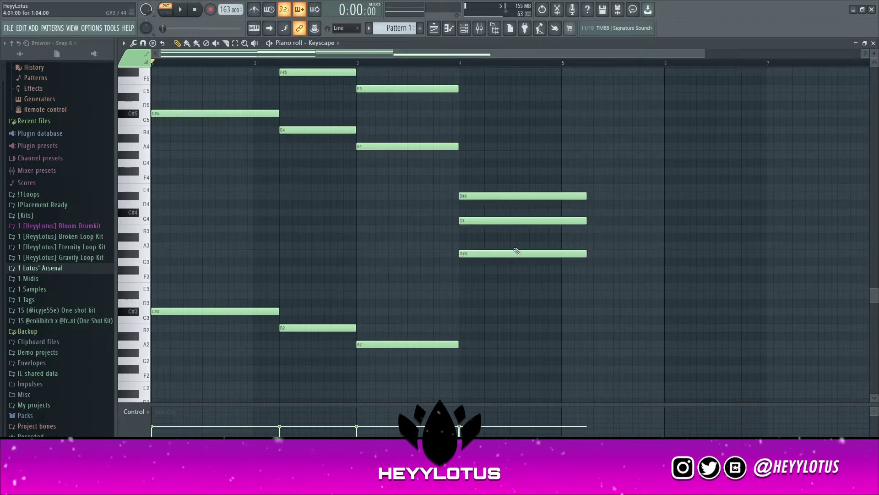
click(475, 257)
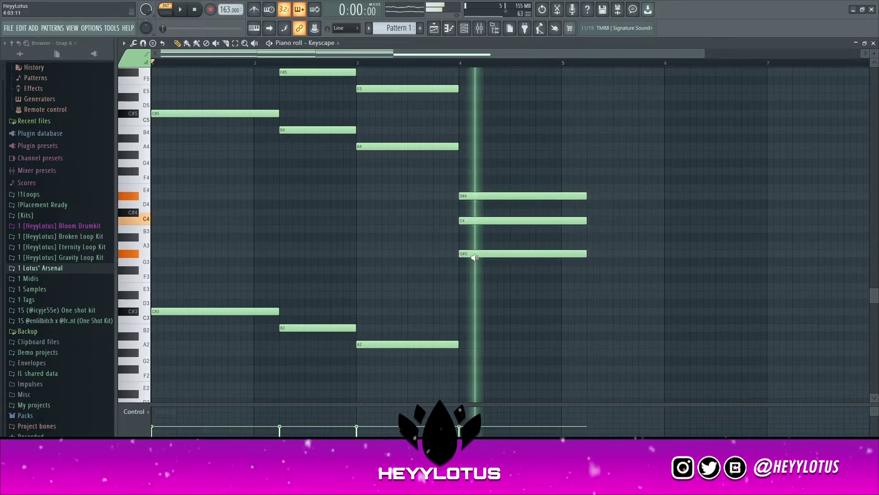
drag(475, 257, 503, 256)
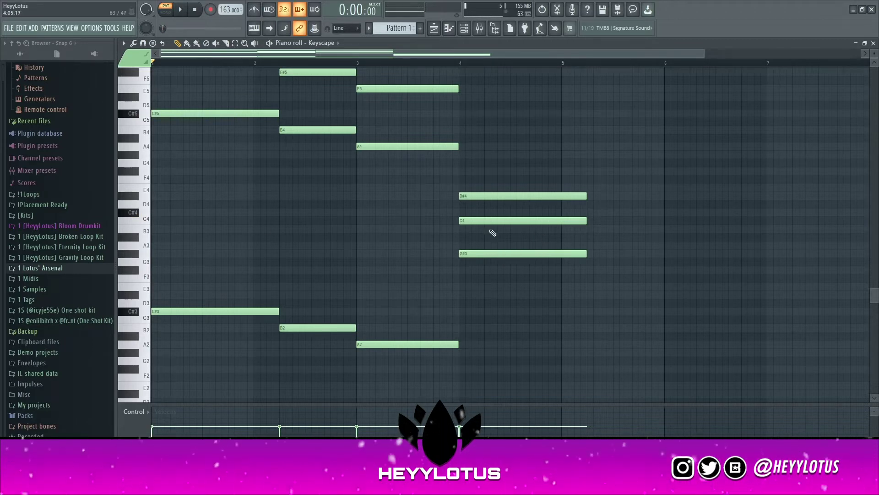
Step: Try lowering the bar 4 chord's C4 to B3 and audition the first chord for comparison
drag(487, 221, 485, 230)
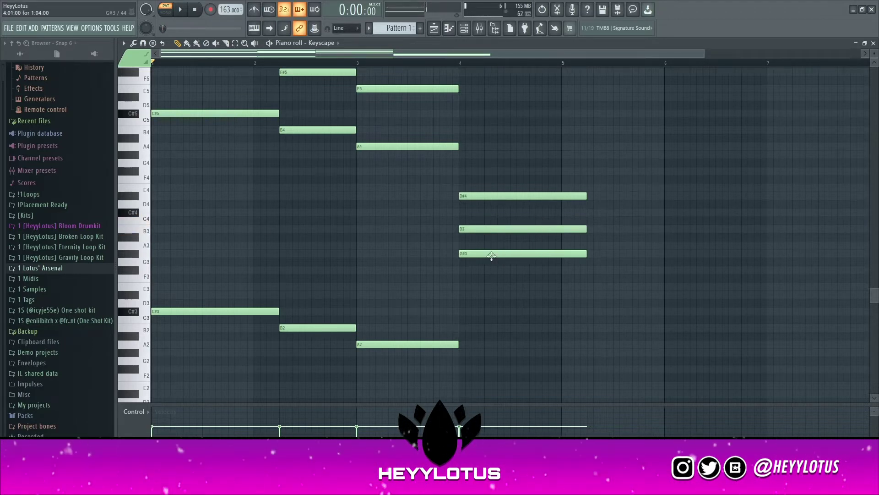
alt+right_click(486, 254)
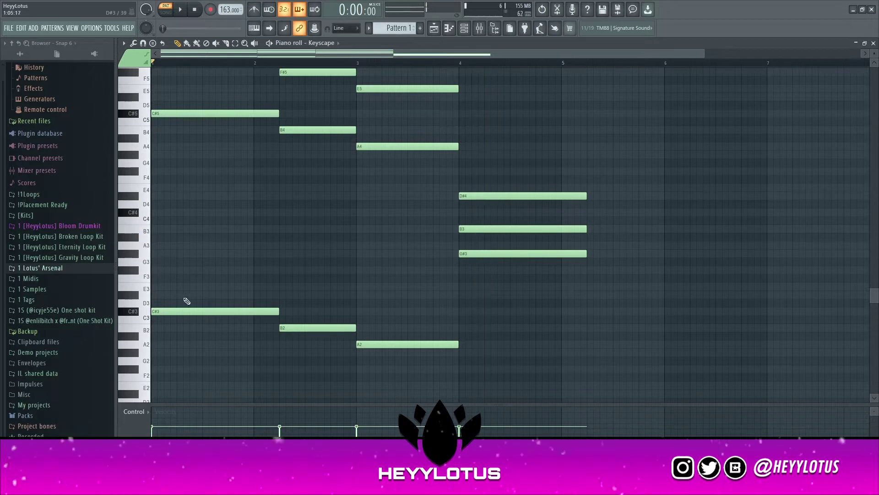
key(y)
click(171, 275)
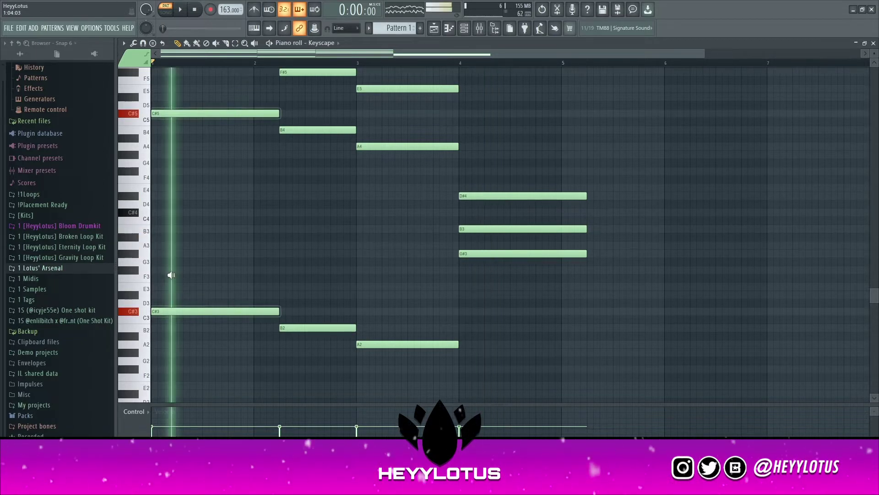
Step: Revoice the bar 4 chord as one-bar G#3, D#4 and C5 notes with a G#2 bass, and play back the progression
key(p)
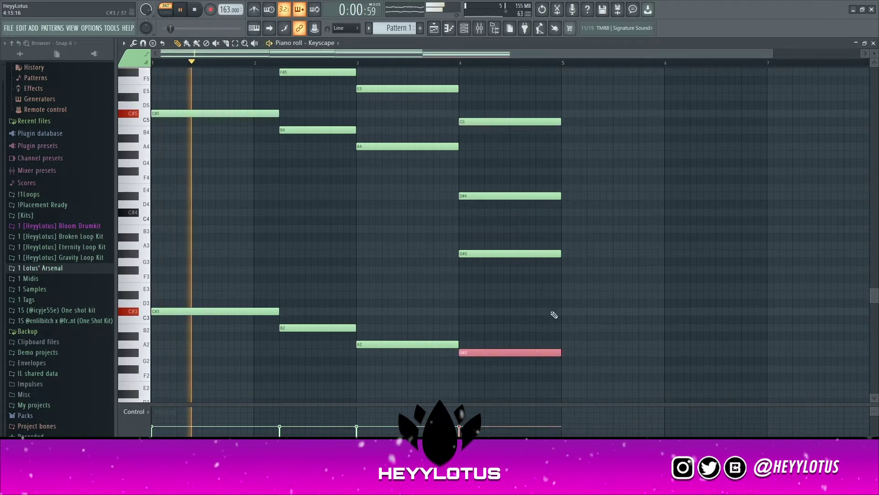
ctrl+click(520, 311)
scroll(506, 314, down, 1)
scroll(485, 288, up, 2)
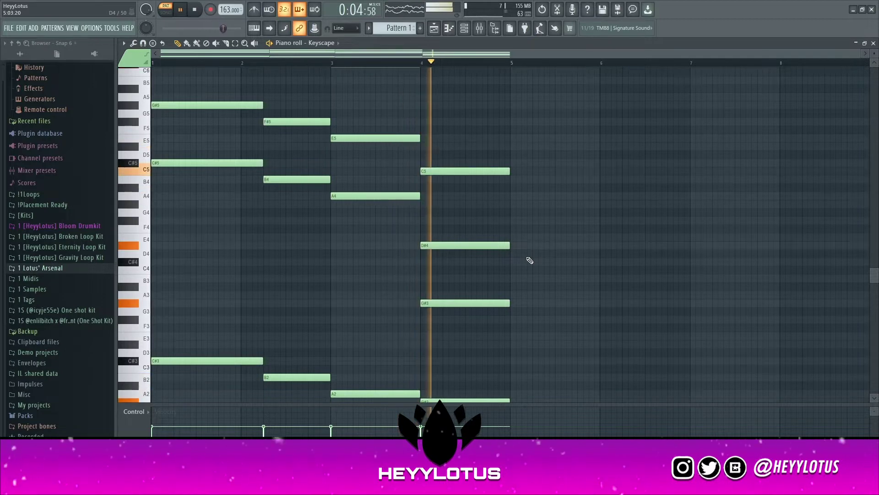
scroll(527, 259, down, 2)
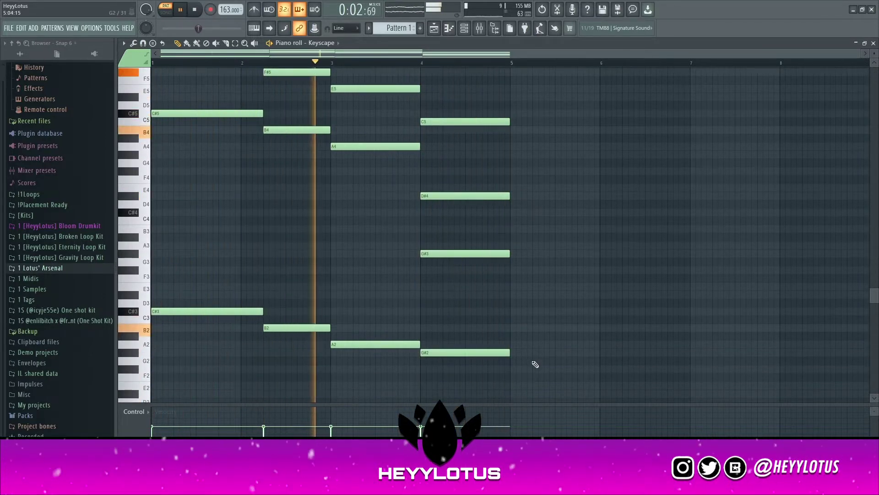
scroll(535, 320, up, 4)
scroll(545, 315, down, 2)
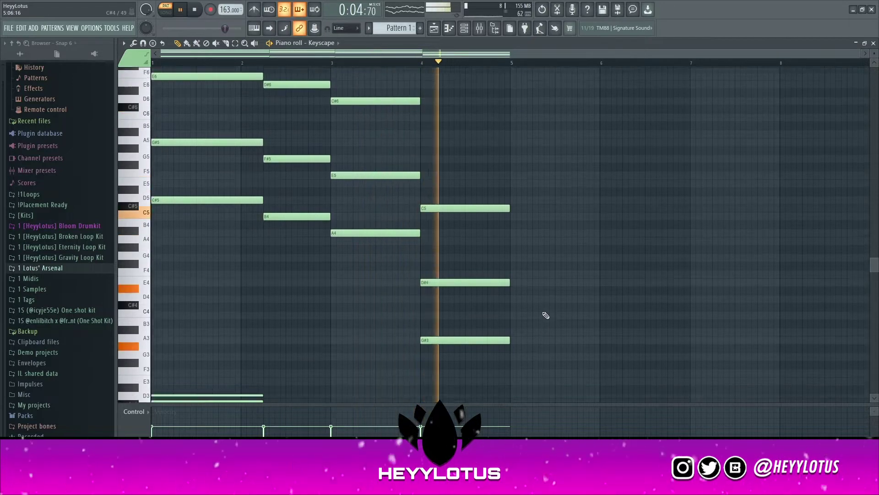
key(space)
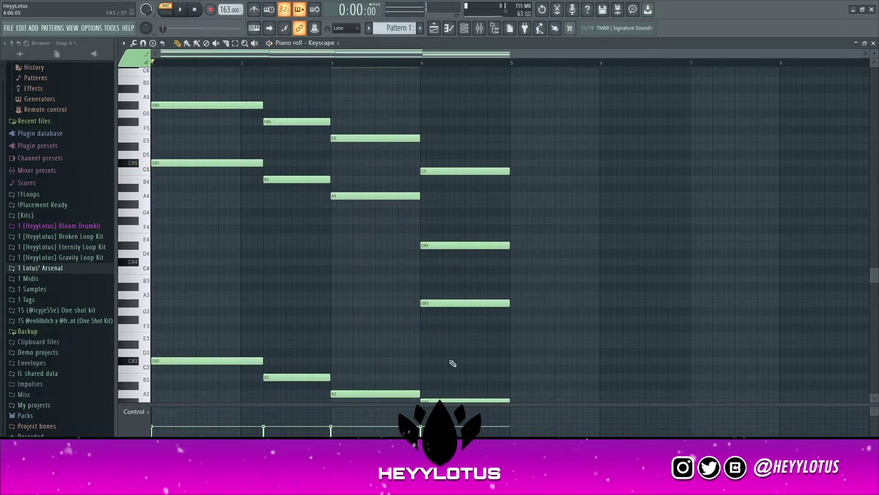
Step: Raise all the fourth chord's notes, including the bass, by one octave and play back the progression
drag(453, 363, 469, 167)
key(ctrl+Up)
scroll(545, 394, down, 3)
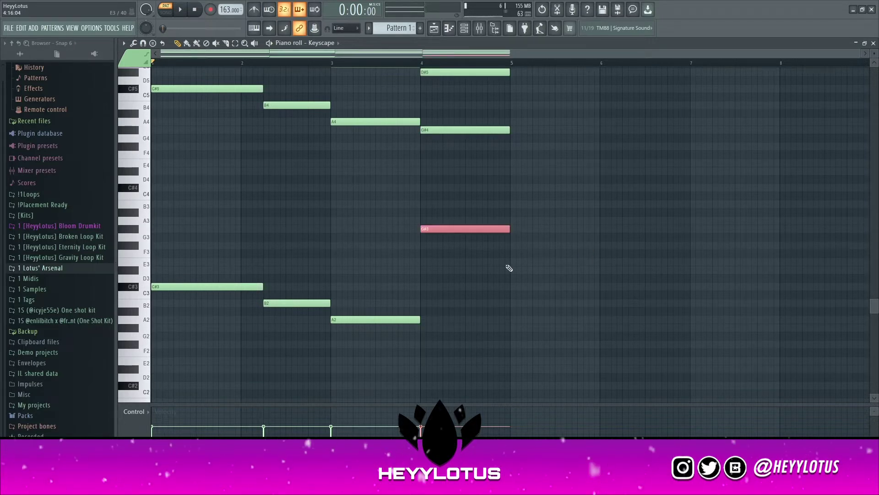
scroll(541, 234, up, 4)
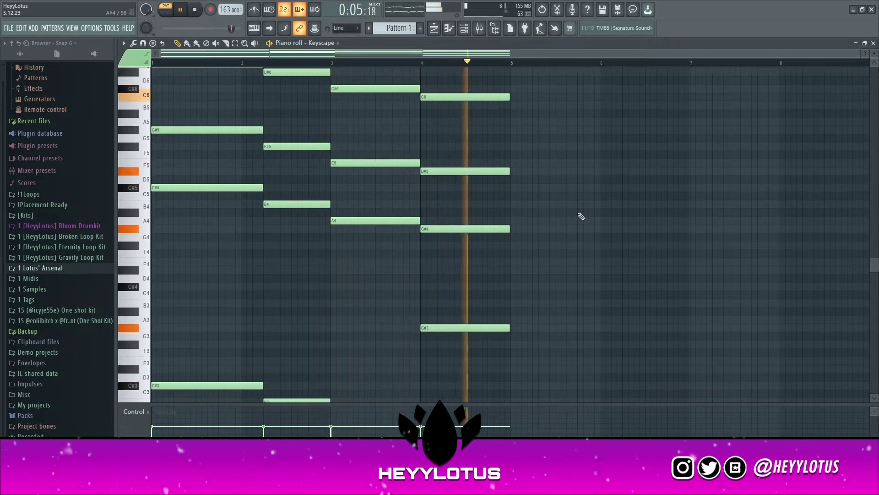
key(space)
Step: Start the fourth chord one beat later, ending at bar 5, and lengthen the third chord by one beat to meet it
scroll(530, 316, down, 2)
drag(497, 323, 462, 69)
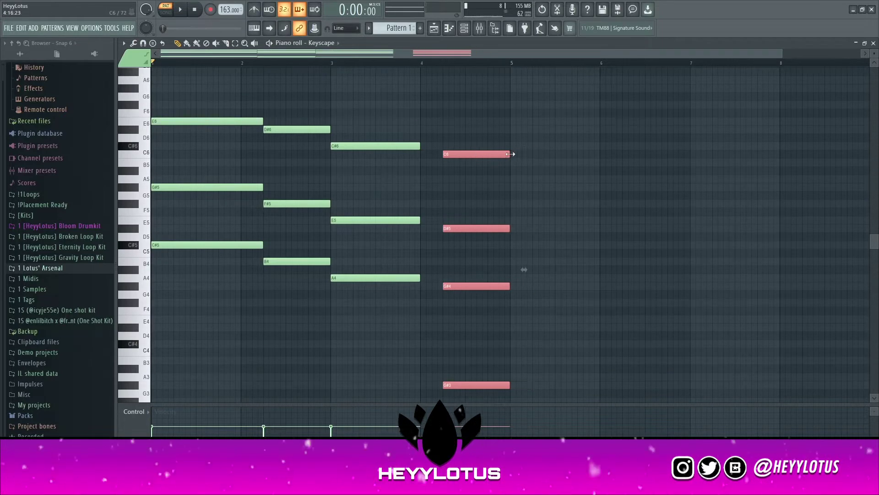
scroll(509, 249, down, 6)
drag(425, 349, 424, 51)
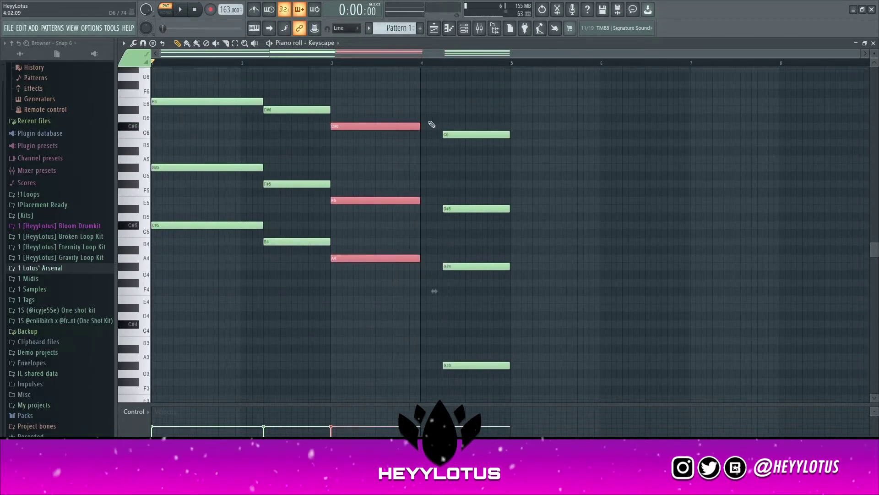
click(485, 102)
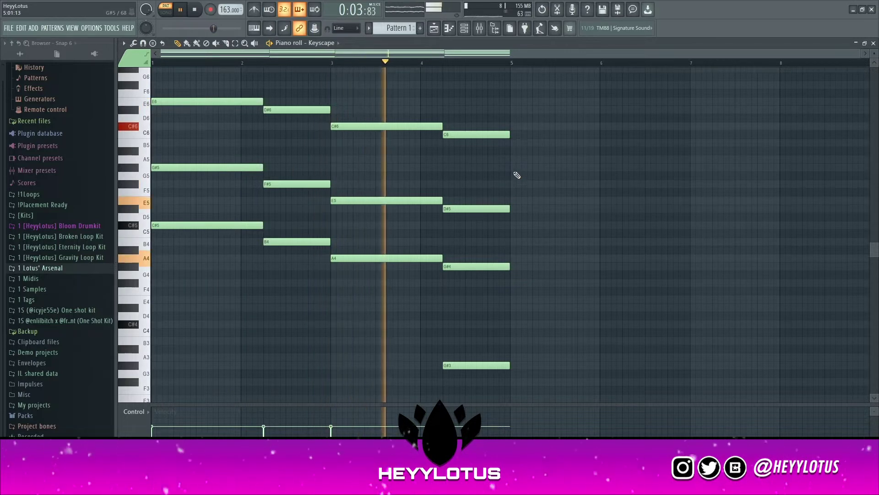
scroll(514, 173, up, 6)
key(space)
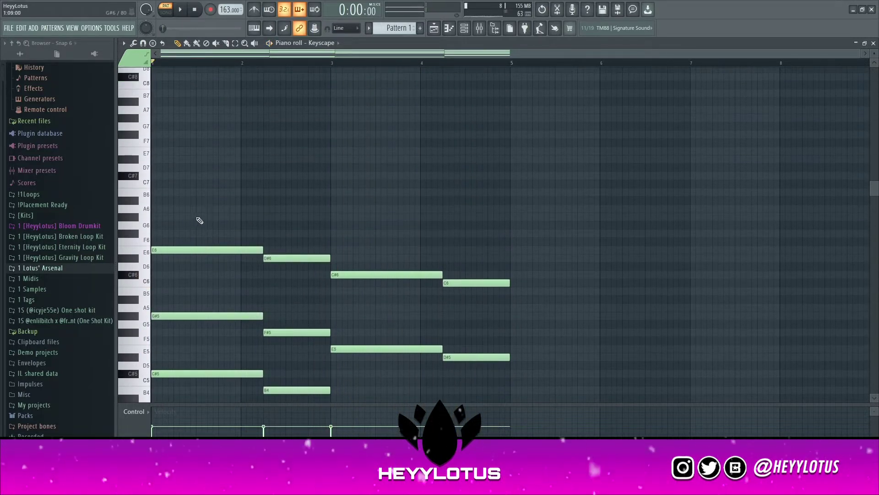
Step: Add a G#6 melody note on beat 2 of bar 1 and trim its end to match the first chord
scroll(183, 229, up, 2)
click(176, 267)
key(space)
drag(286, 266, 264, 266)
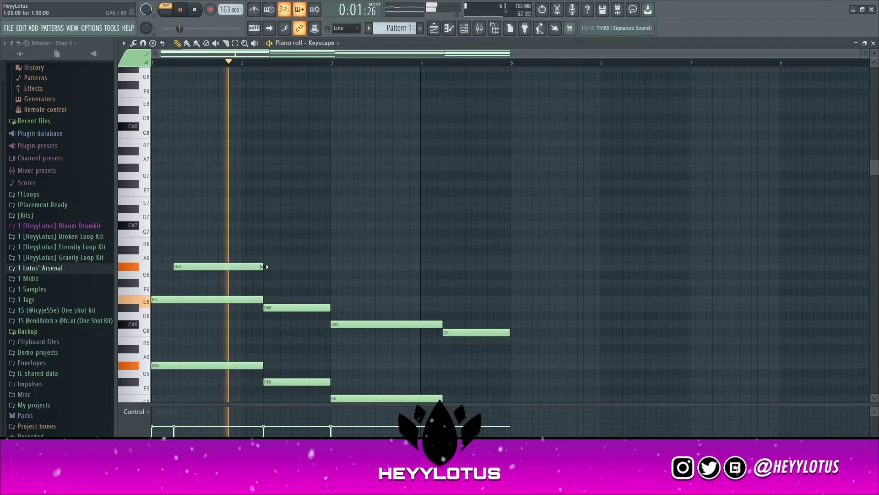
click(221, 226)
key(space)
key(space)
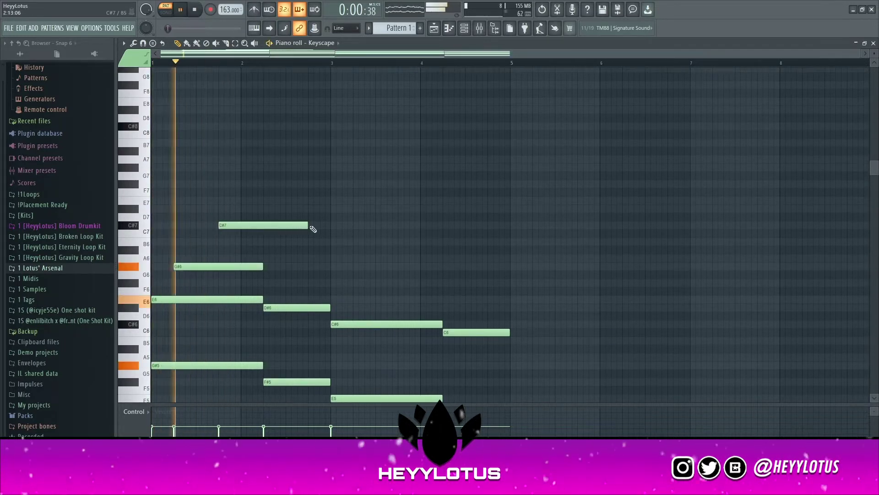
key(space)
drag(307, 227, 270, 227)
key(space)
key(space)
right_click(229, 228)
scroll(238, 251, down, 2)
key(space)
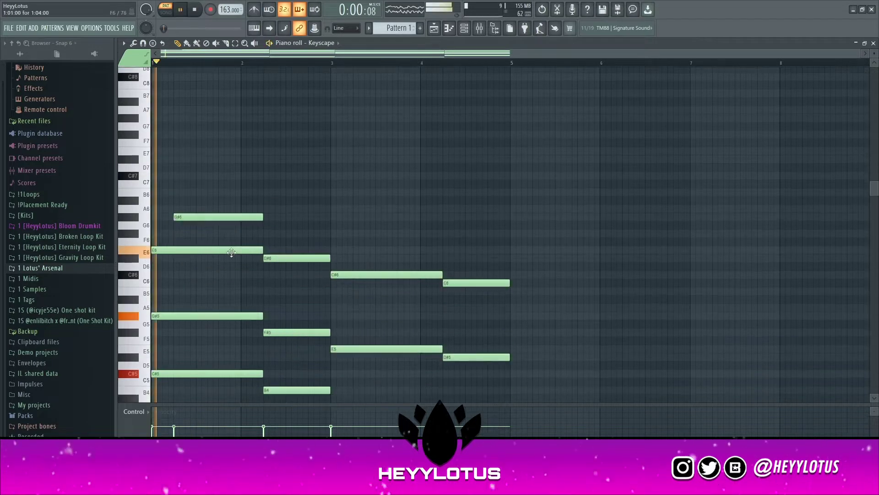
click(223, 275)
key(space)
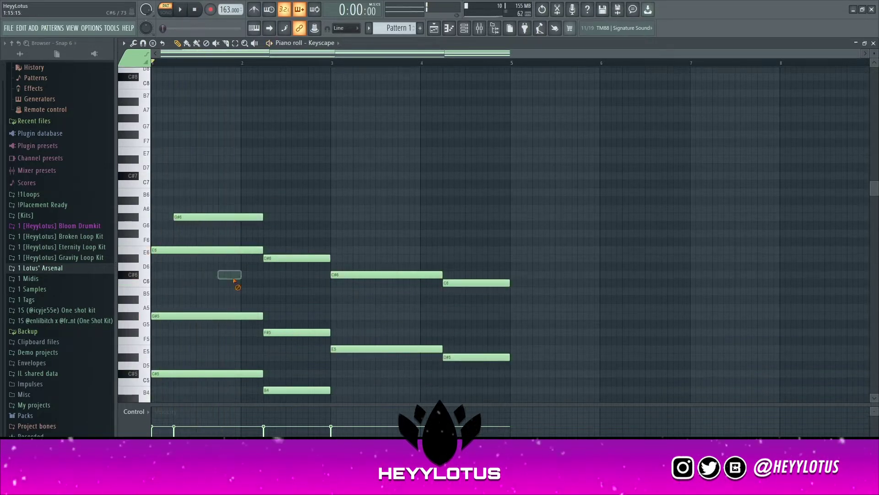
Step: Lower the G#6 melody note on beat 2 of bar 1 to C#6
drag(222, 218, 211, 272)
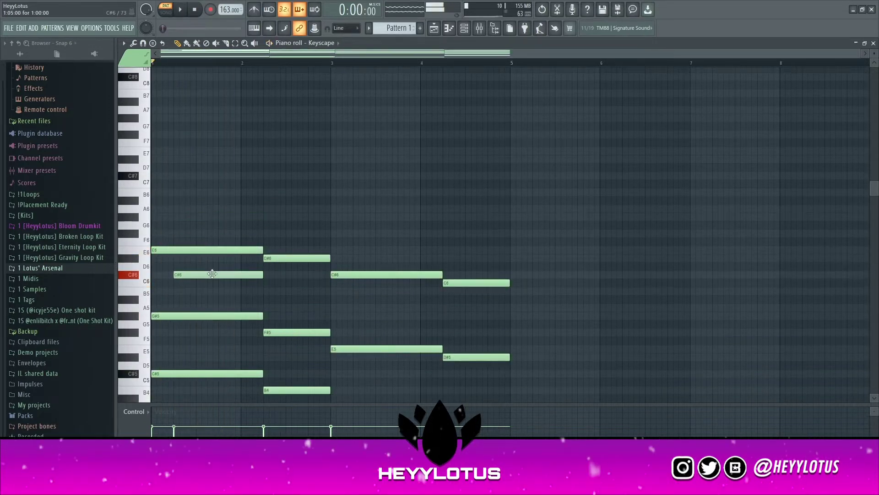
Step: Add short B5 and D#6 melody notes in the last beats of bar 1, and lengthen the D#6 to the first chord's end
key(space)
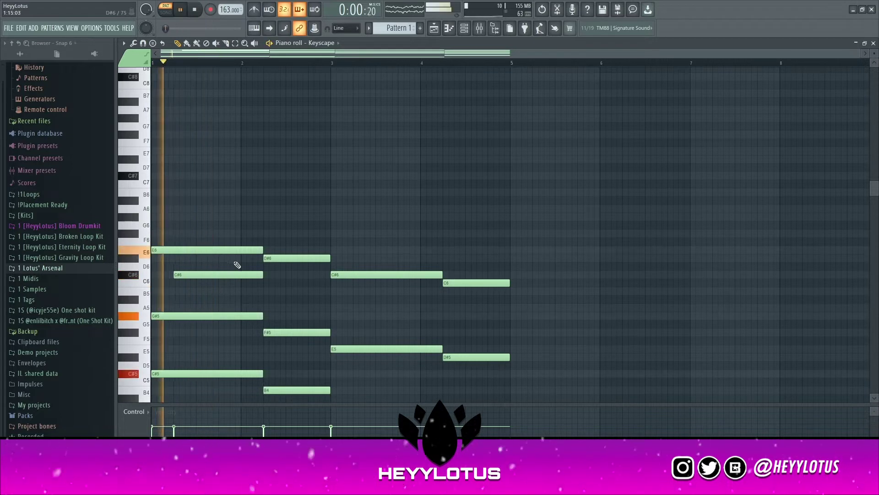
key(space)
click(206, 258)
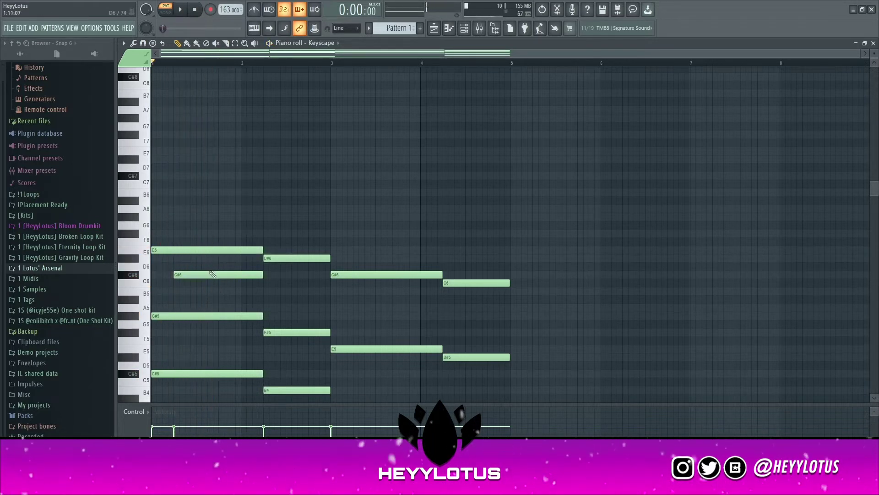
key(space)
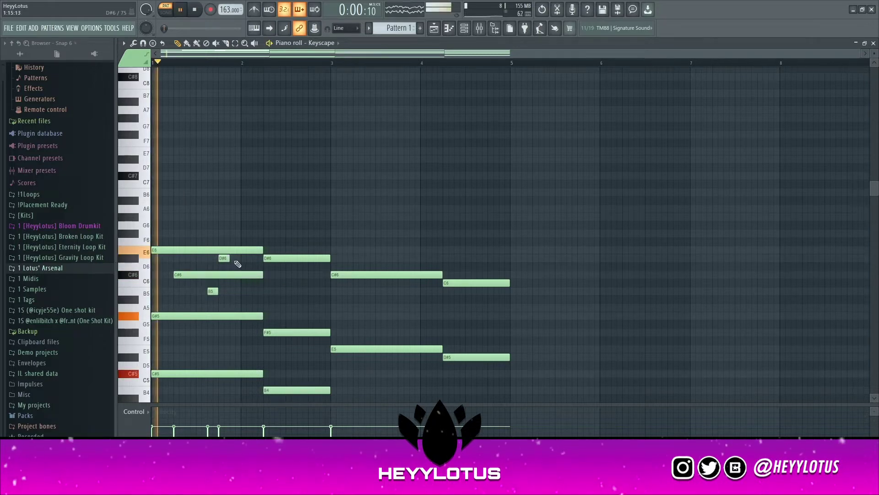
key(space)
drag(229, 259, 235, 259)
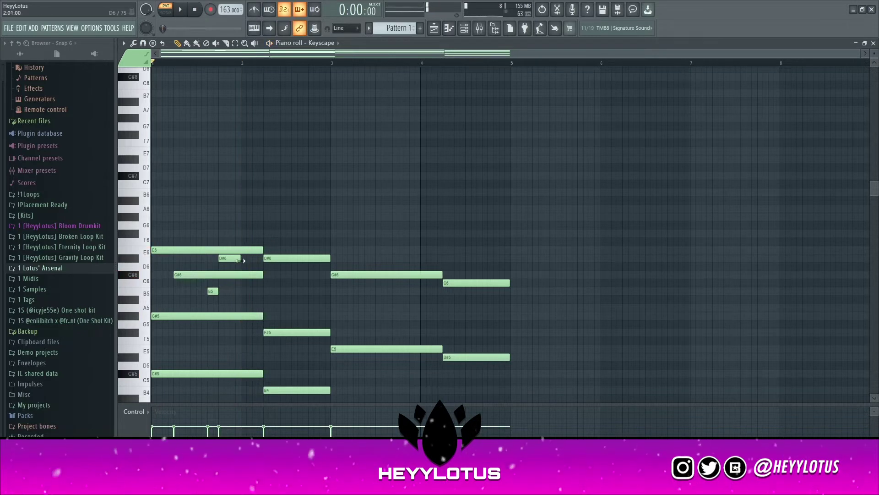
Step: Add G#6 and F#6 melody notes over the second chord, and repeat the melody pattern over the third and fourth chords
key(space)
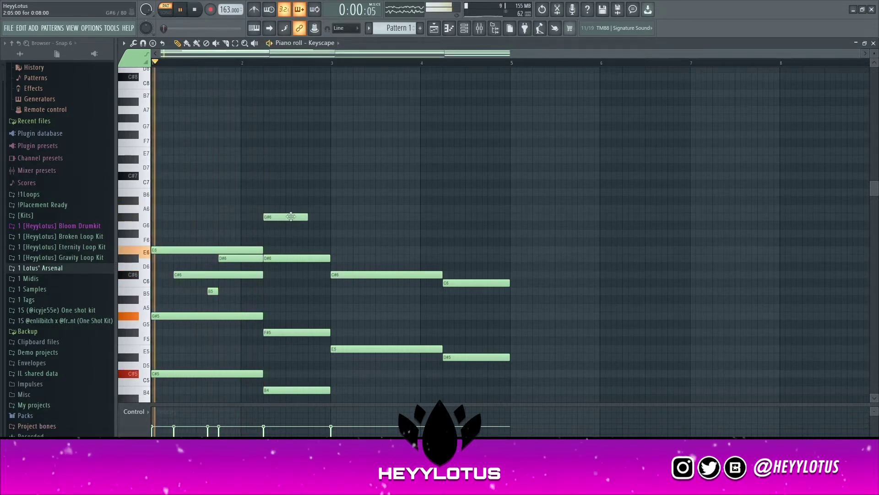
mouse_move(290, 217)
mouse_down()
mouse_move(312, 218)
mouse_move(330, 234)
mouse_move(293, 218)
mouse_up()
key(space)
drag(235, 283, 331, 283)
ctrl+shift+click(212, 292)
key(space)
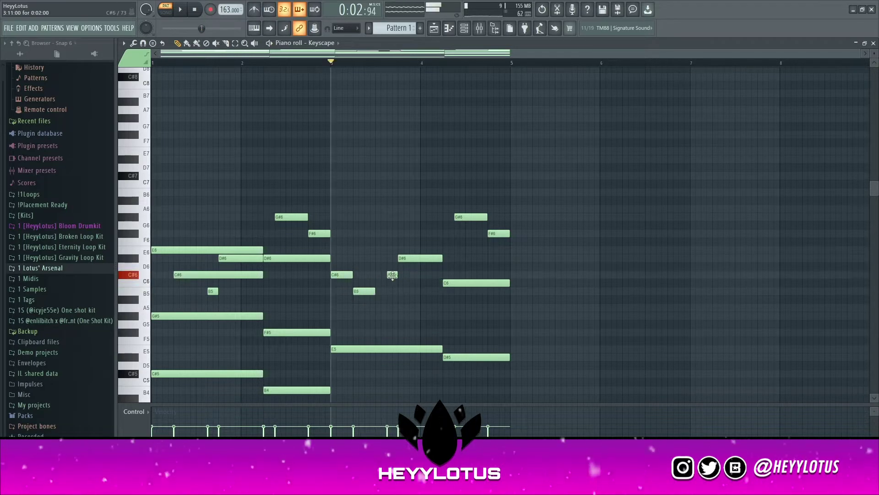
Step: Raise the last two melody notes over the third chord to D#6 and E6, and extend the B5 to that chord's end
key(space)
drag(393, 275, 392, 258)
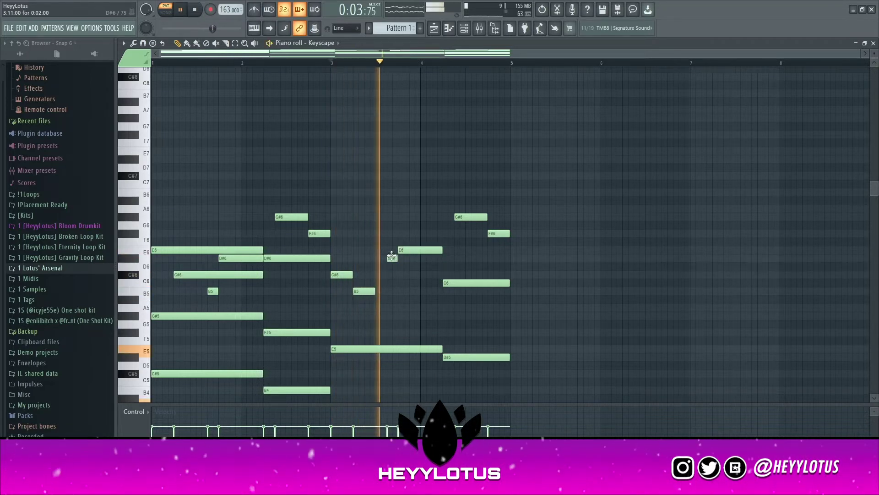
key(space)
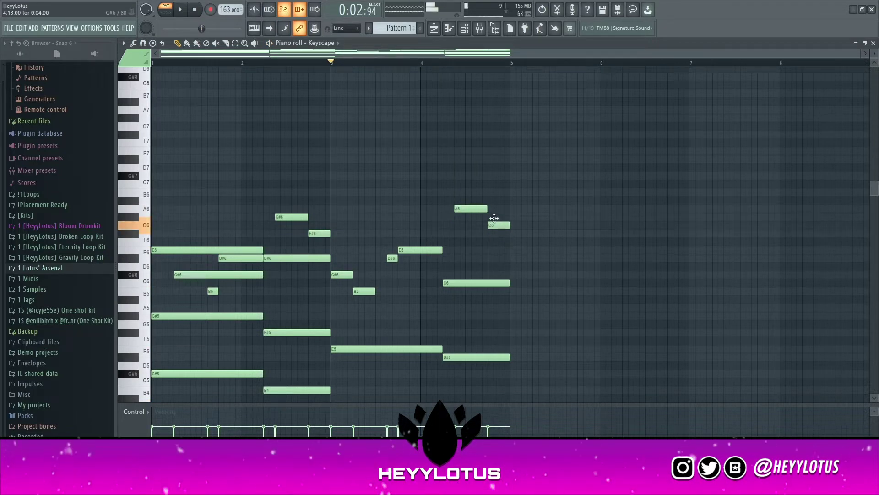
key(space)
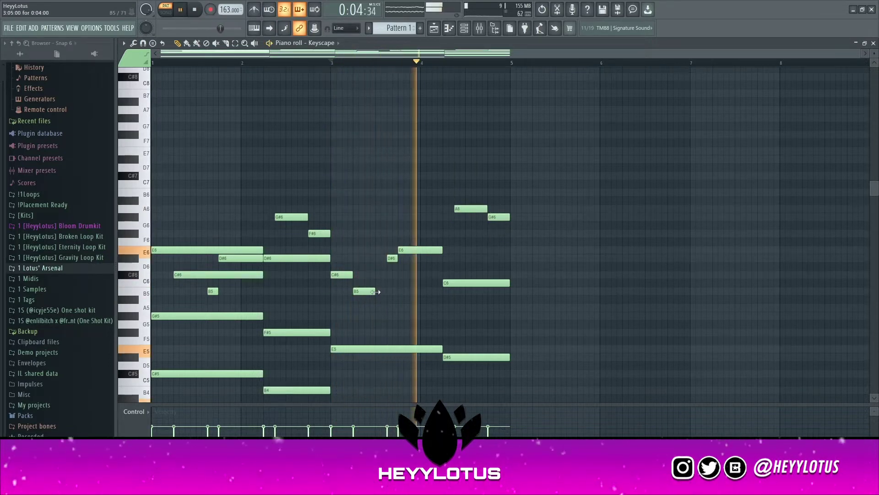
drag(375, 291, 444, 290)
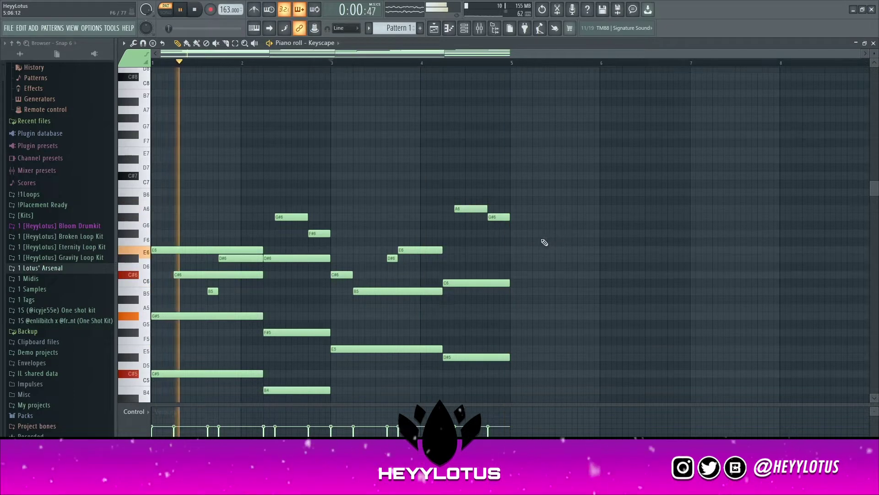
Step: Change the two melody notes over the fourth chord to G#6 and B6 and play back the progression
scroll(548, 240, down, 2)
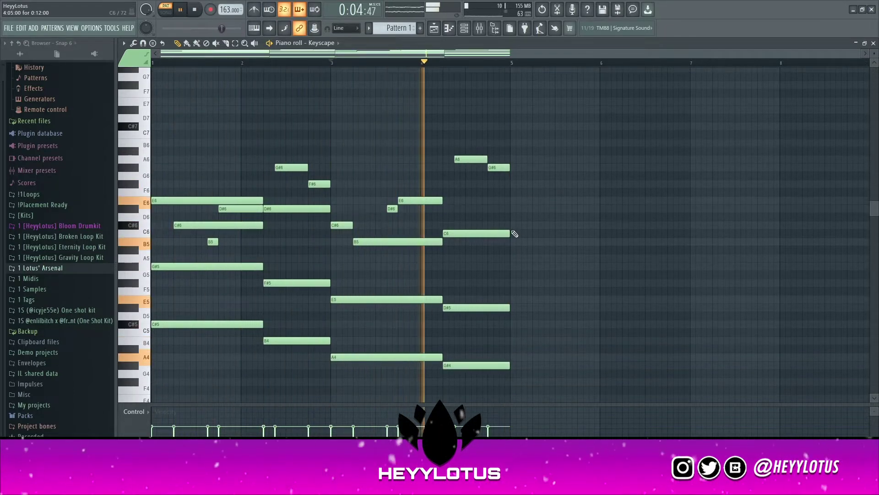
key(space)
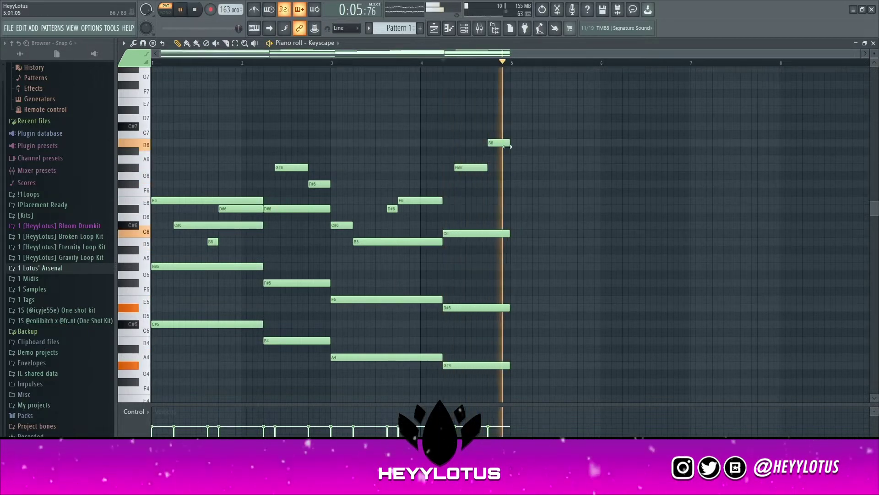
key(space)
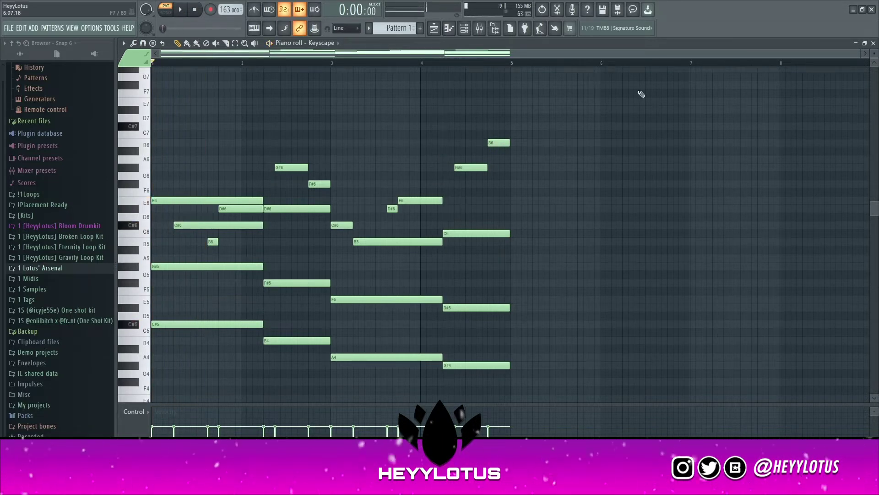
Step: Transpose all notes of the progression down two semitones and play it back
key(Down)
key(Down)
key(space)
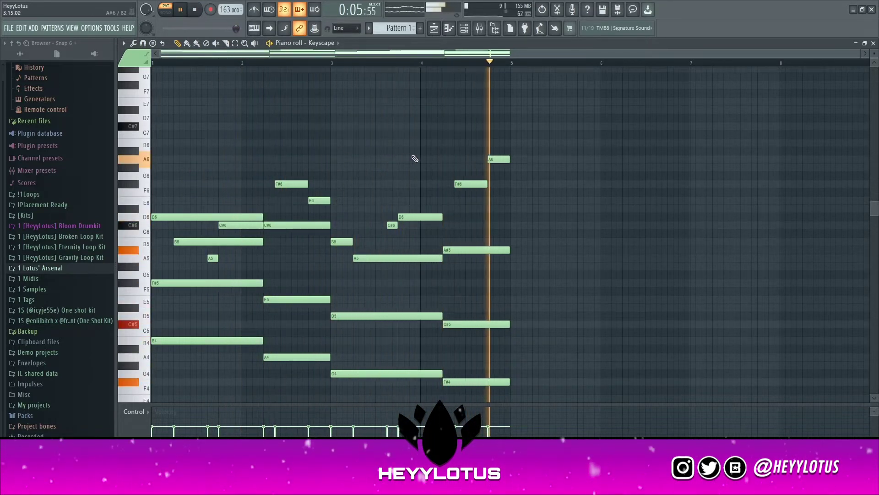
scroll(520, 215, down, 8)
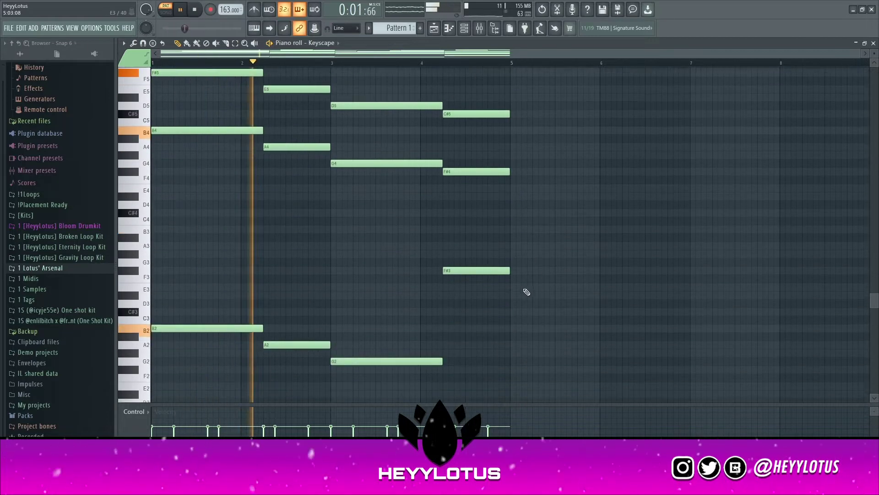
scroll(527, 291, up, 9)
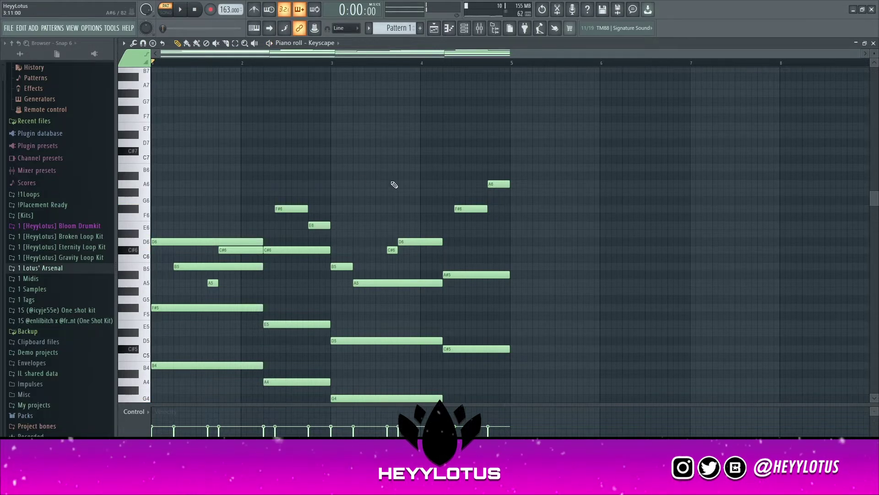
Step: Duplicate the four-bar progression into bars 5 to 8
scroll(399, 215, down, 7)
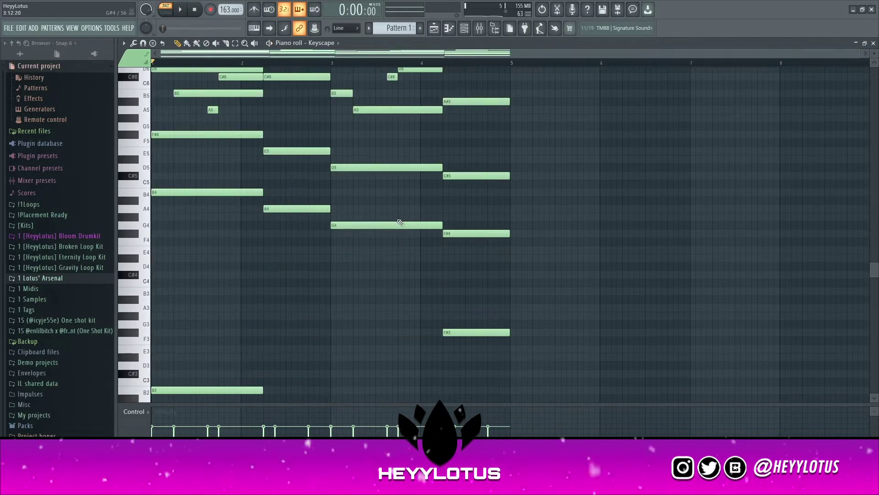
scroll(544, 194, up, 3)
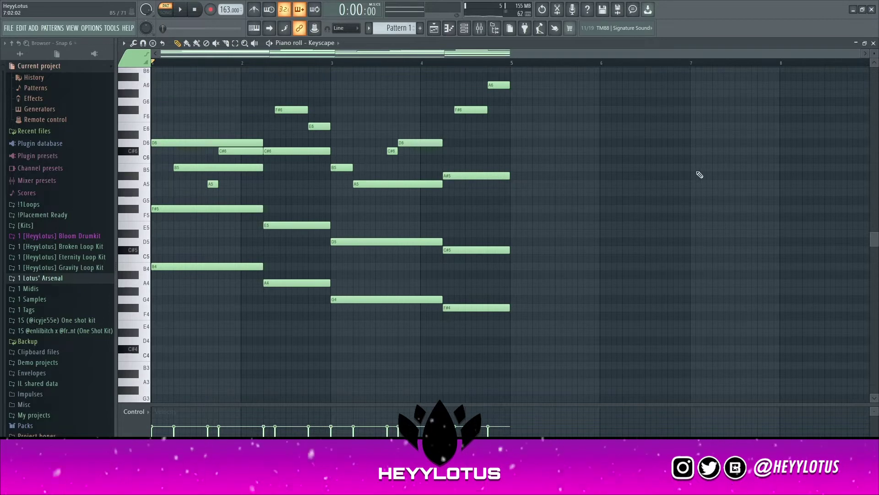
key(ctrl+b)
scroll(458, 230, down, 2)
ctrl+click(440, 108)
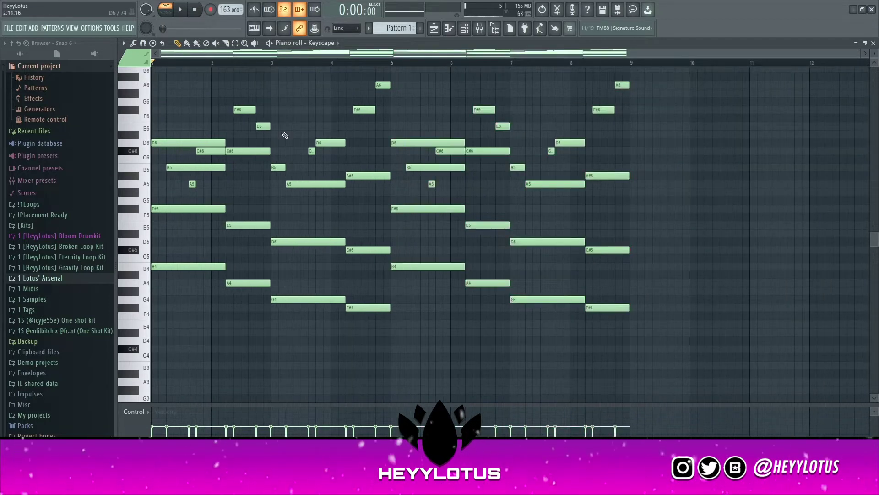
scroll(279, 261, up, 4)
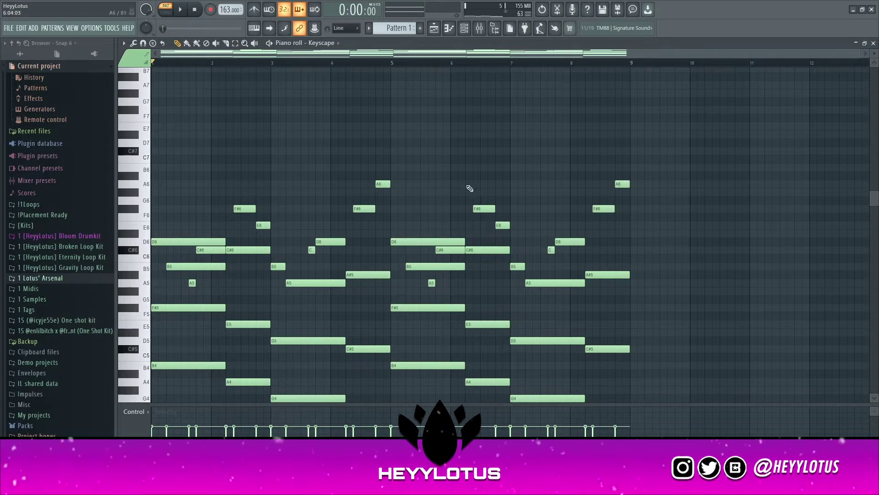
Step: Set playback to start at bar 5 and place an A6 melody note at the start of bar 6
scroll(469, 188, up, 1)
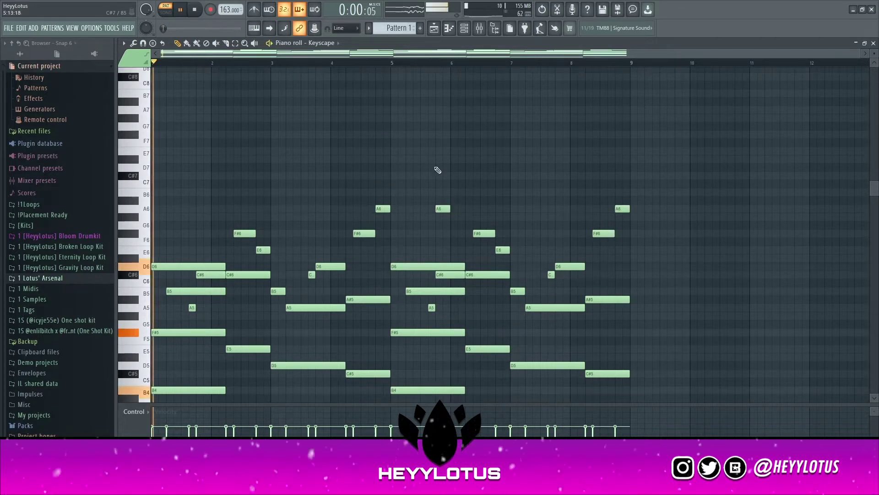
click(402, 67)
key(space)
key(space)
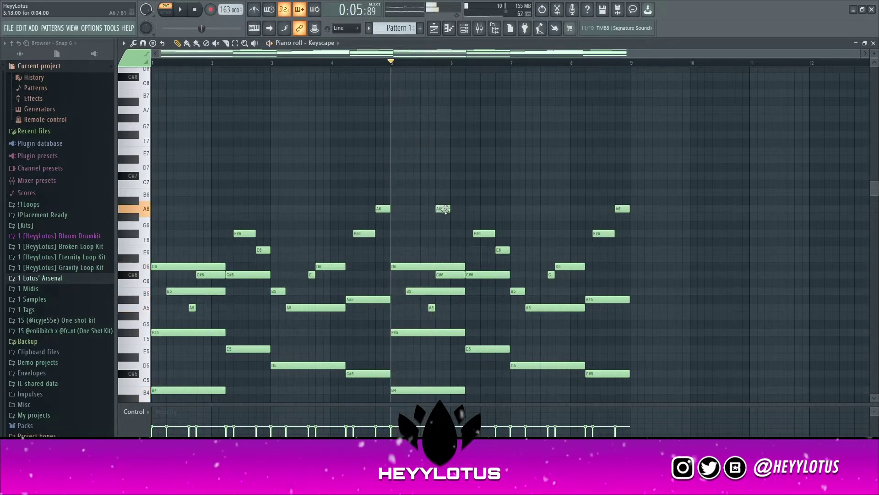
key(space)
drag(451, 209, 460, 209)
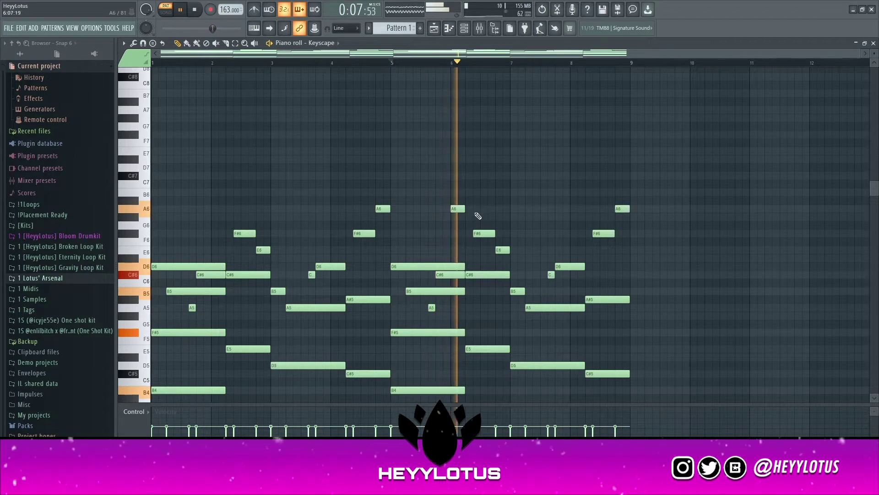
key(space)
click(467, 208)
key(space)
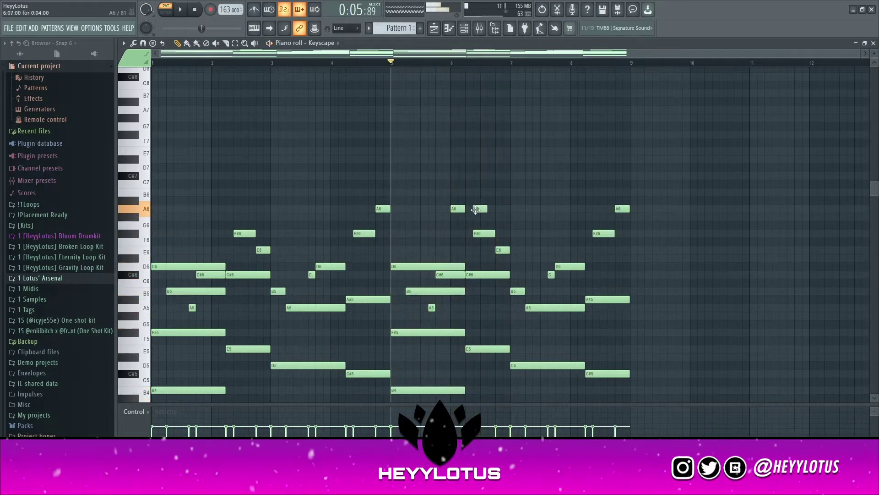
key(space)
right_click(477, 209)
Step: Continue the bar 6 melody with B6 and A6 notes after a slightly lengthened A6, and hold an F#6 across the repeated third chord
key(space)
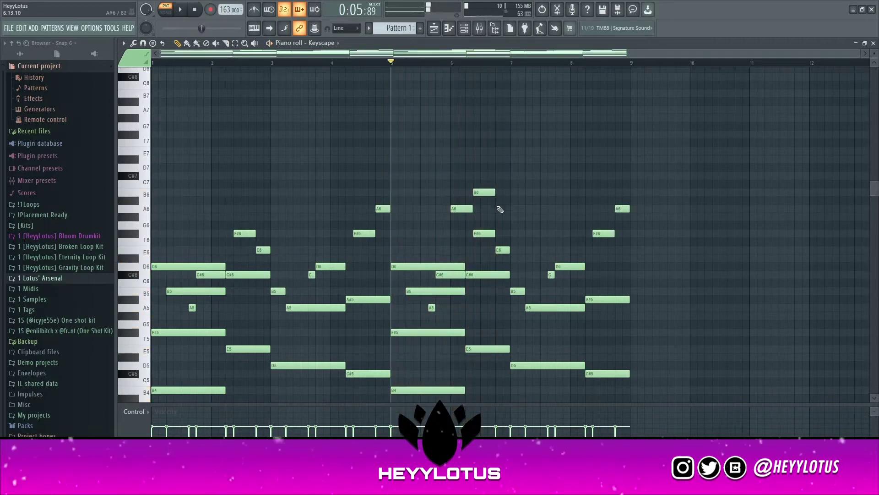
drag(517, 209, 509, 209)
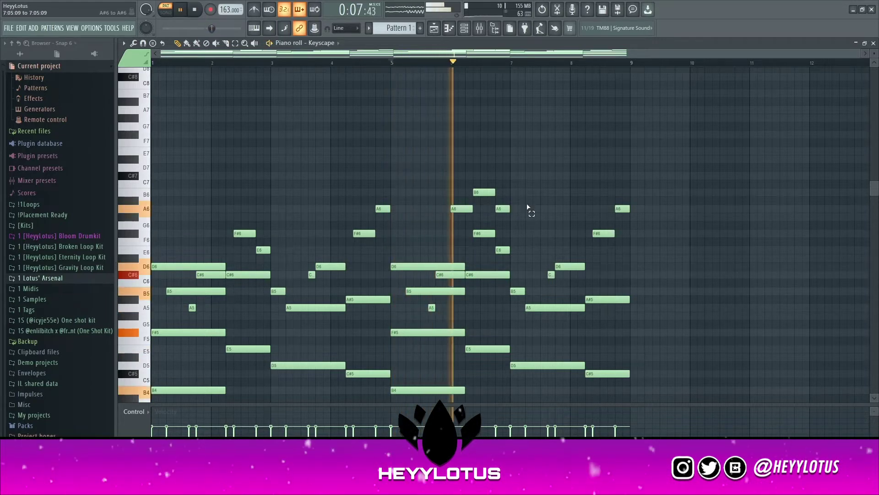
click(512, 216)
key(space)
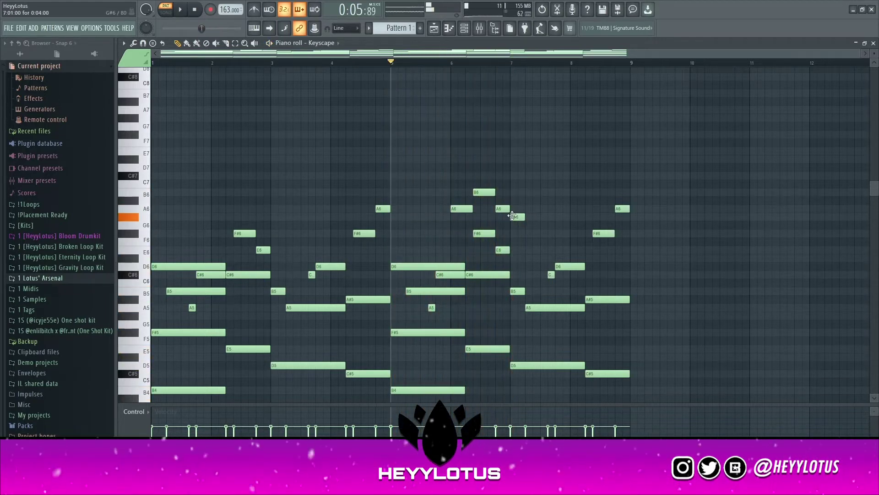
drag(525, 234, 584, 234)
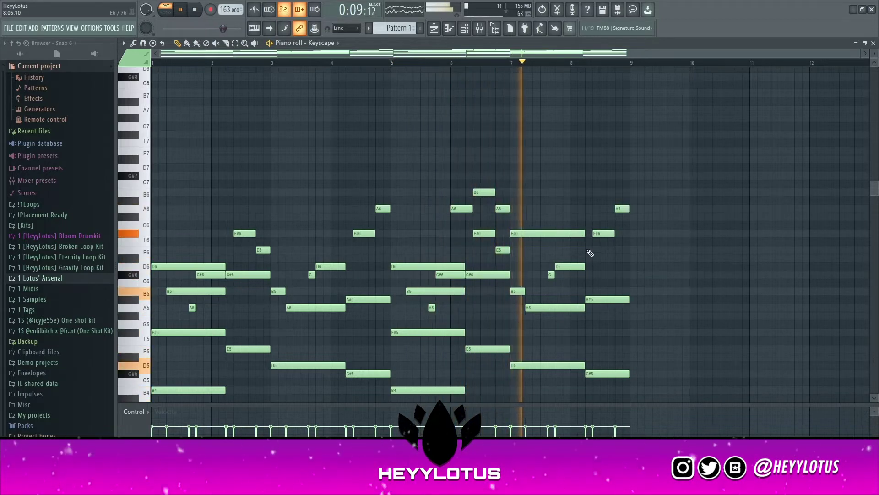
Step: Add an E6 melody note at the end of bar 7 and D6 and C#6 notes in bar 8, trimming the C#6 to end at bar 9
click(566, 251)
key(space)
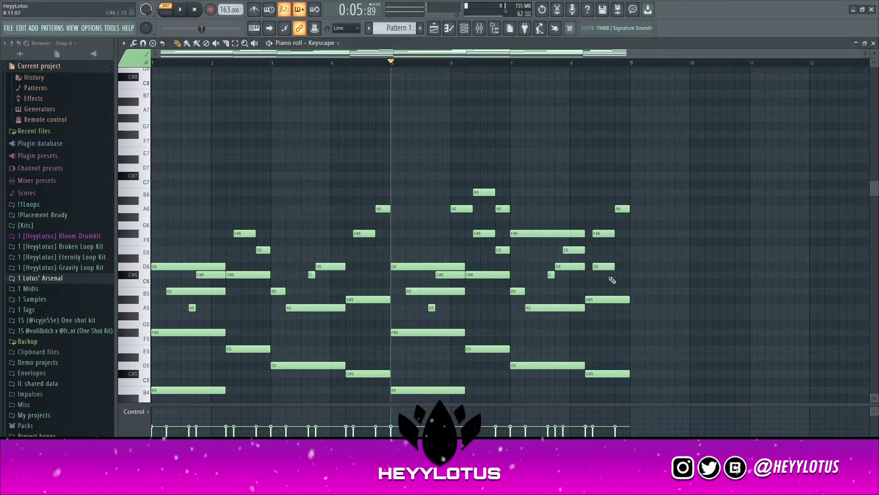
key(space)
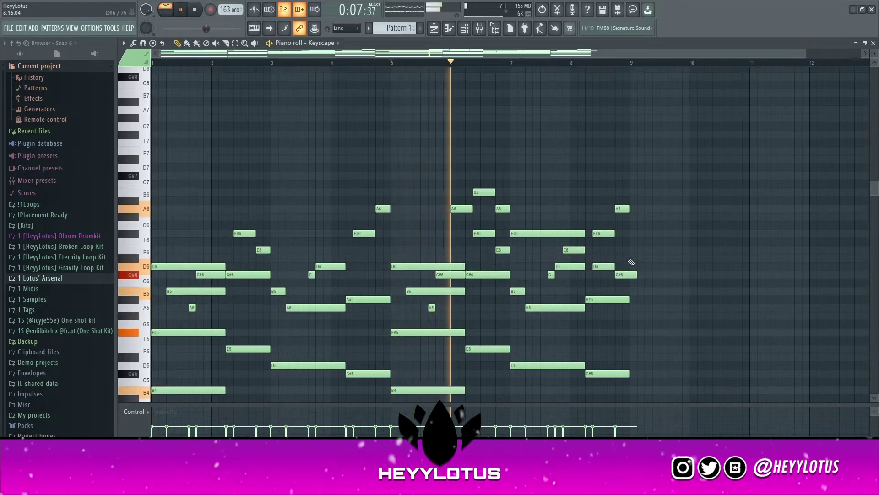
drag(636, 274, 630, 275)
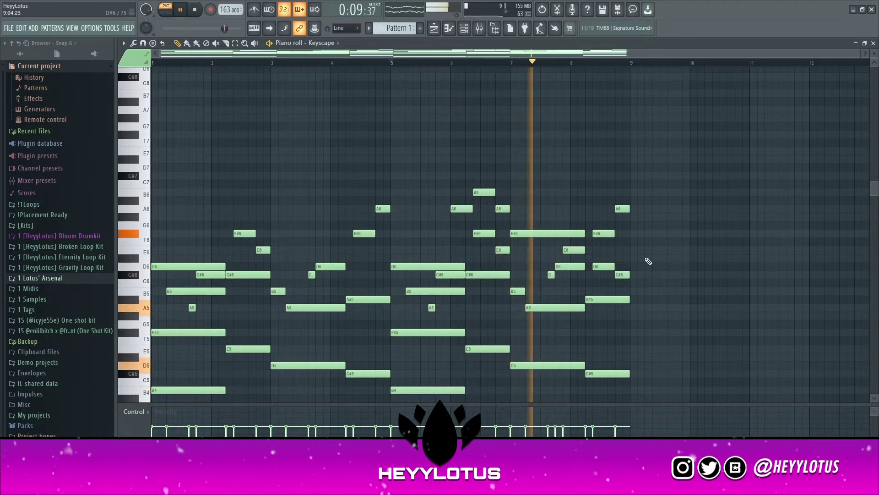
Step: Try the added E6 melody note around the start of bar 8 slightly later and shorter, and delete it
drag(573, 250, 580, 251)
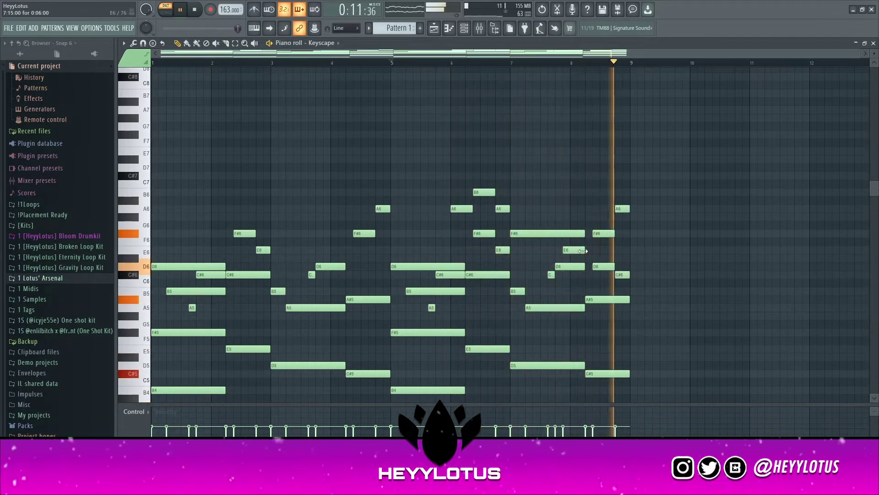
key(space)
key(space)
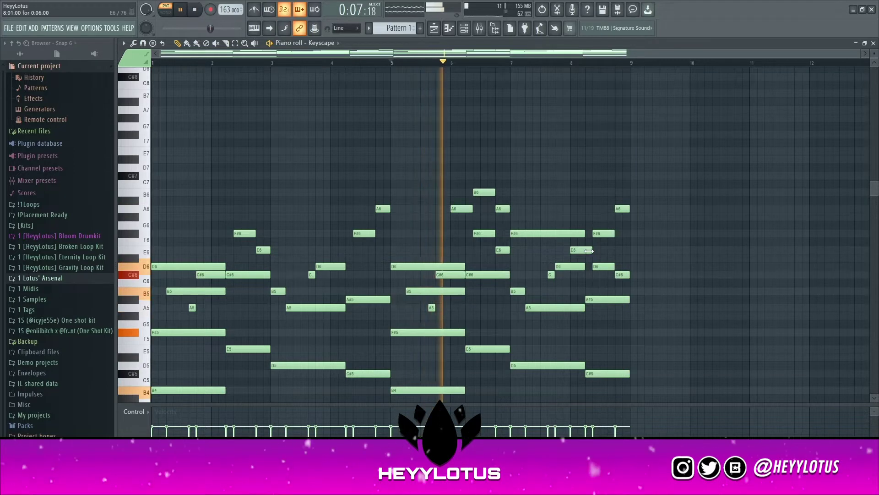
drag(591, 251, 586, 251)
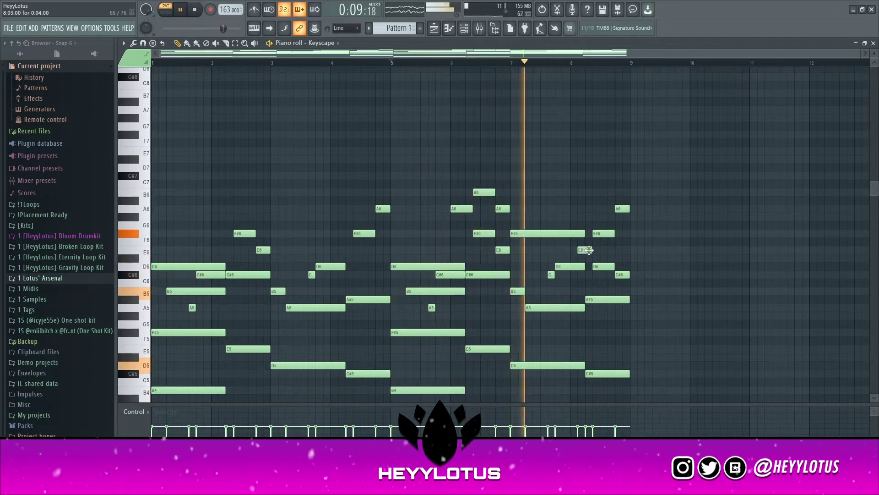
right_click(586, 250)
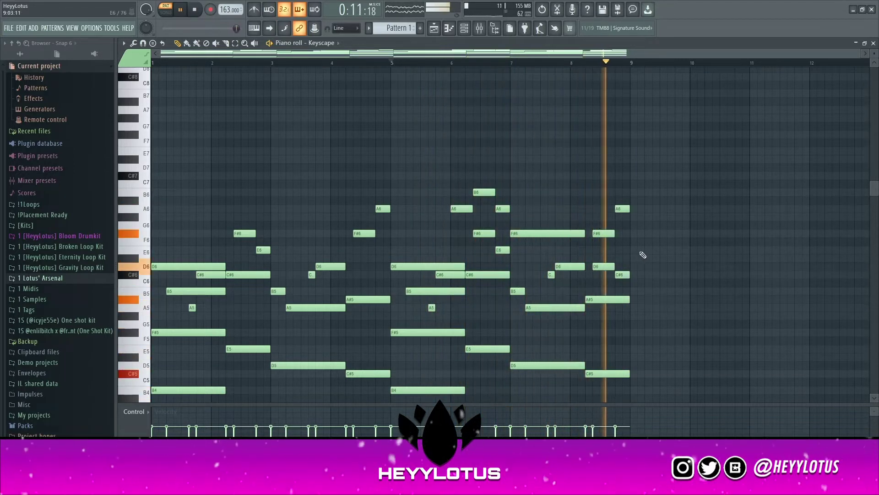
Step: Extend the long F#6 and D6 melody notes of bar 7 until they meet the next notes in bar 8
drag(584, 233, 592, 233)
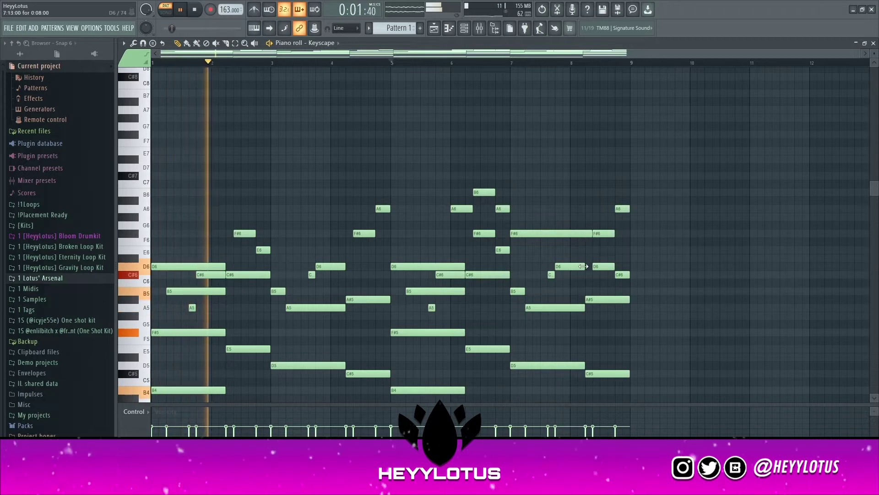
drag(584, 266, 592, 267)
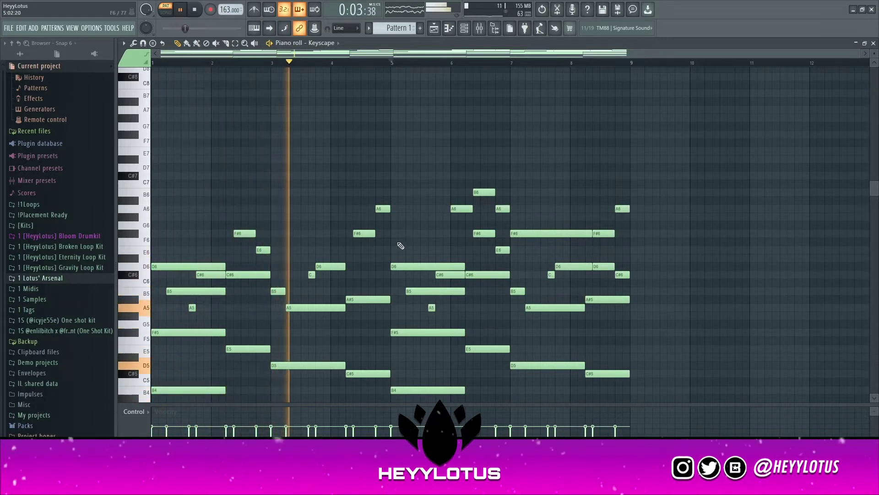
Step: Replace the F#6 and A6 melody notes in bar 4 with D6 and C#6, and play the progression through
key(space)
drag(392, 252, 341, 189)
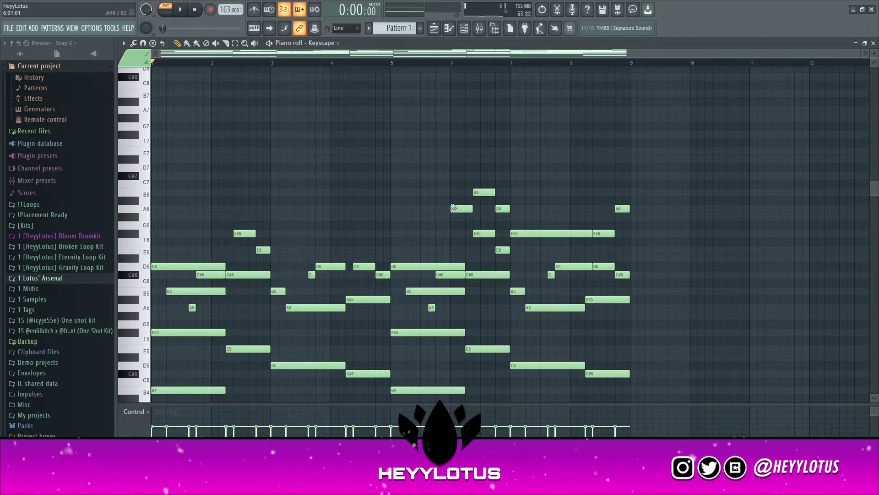
key(space)
scroll(768, 194, down, 3)
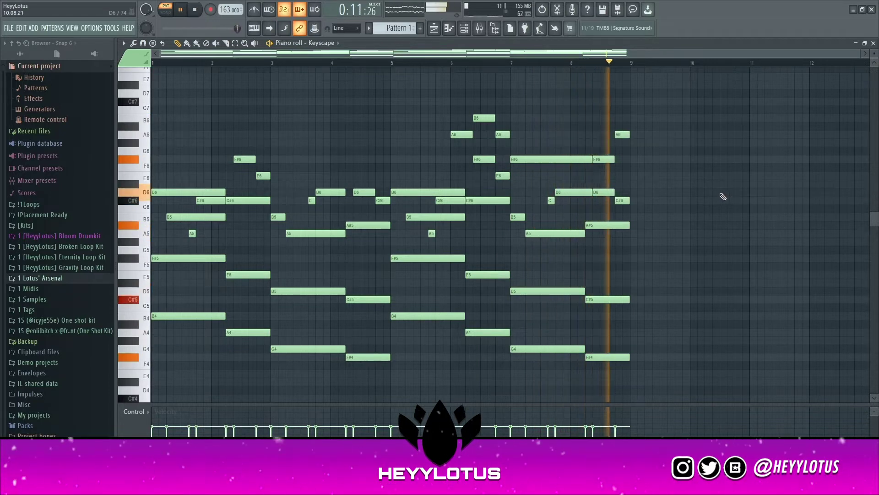
key(space)
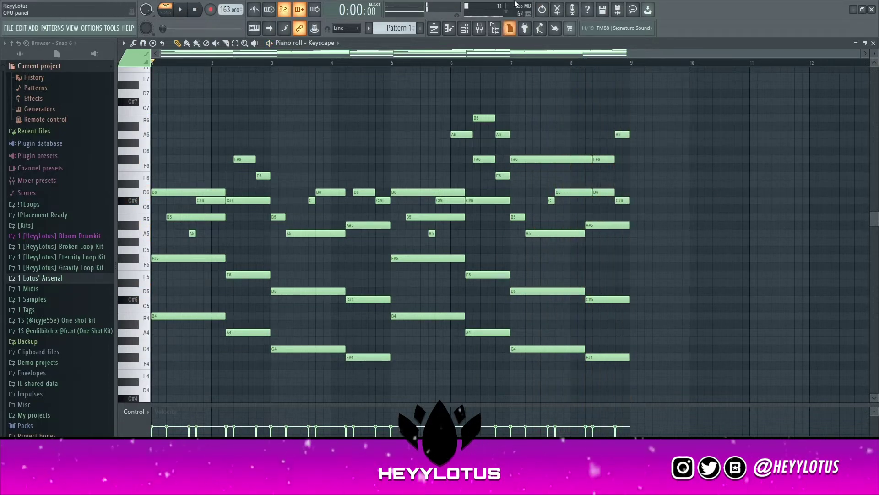
Step: Add an Omnisphere channel to the channel rack and paste the Keyscape notes into it
click(464, 30)
click(868, 53)
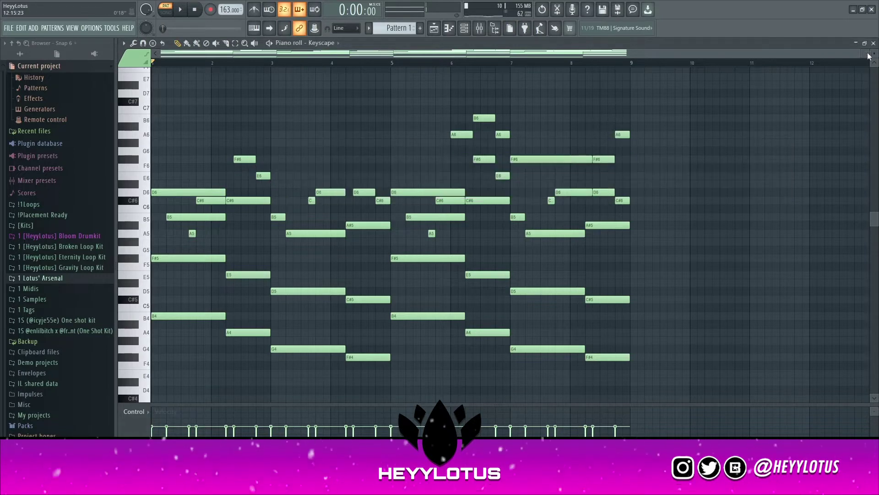
click(873, 44)
click(308, 193)
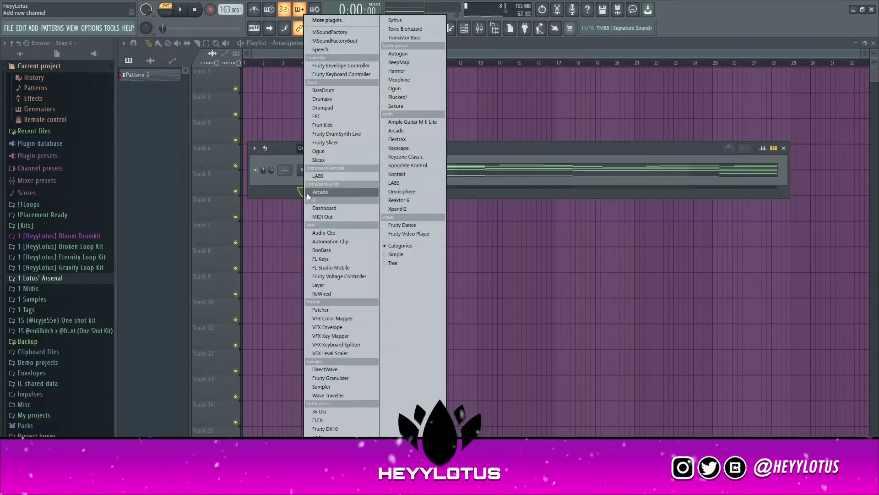
click(399, 191)
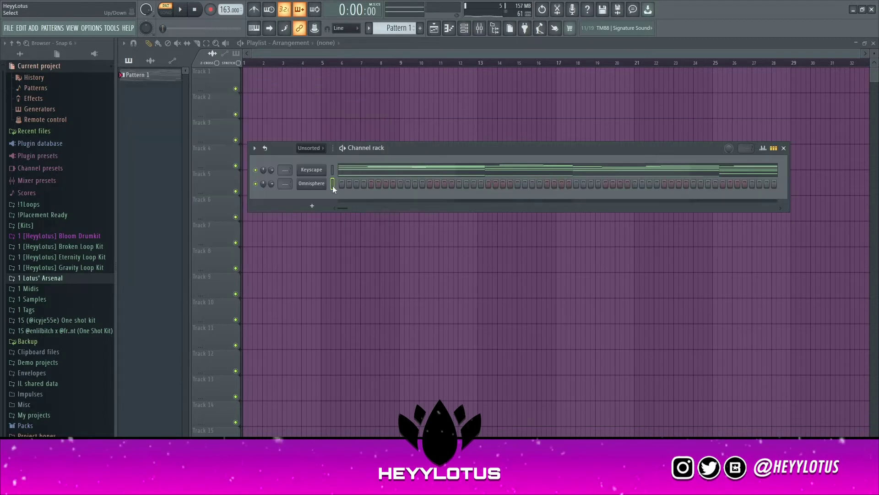
key(ctrl+v)
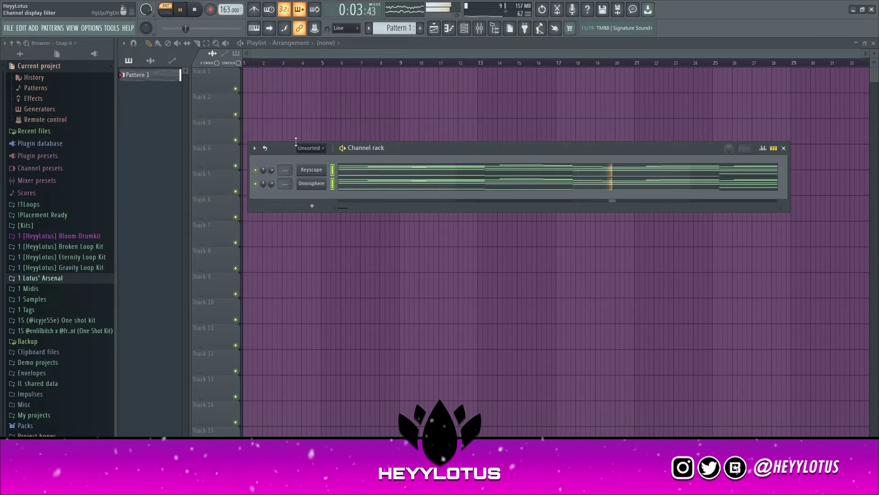
Step: Place Pattern 1 at bar 1 of Track 1 in the playlist and bring the channel rack back
key(F6)
drag(282, 66, 245, 74)
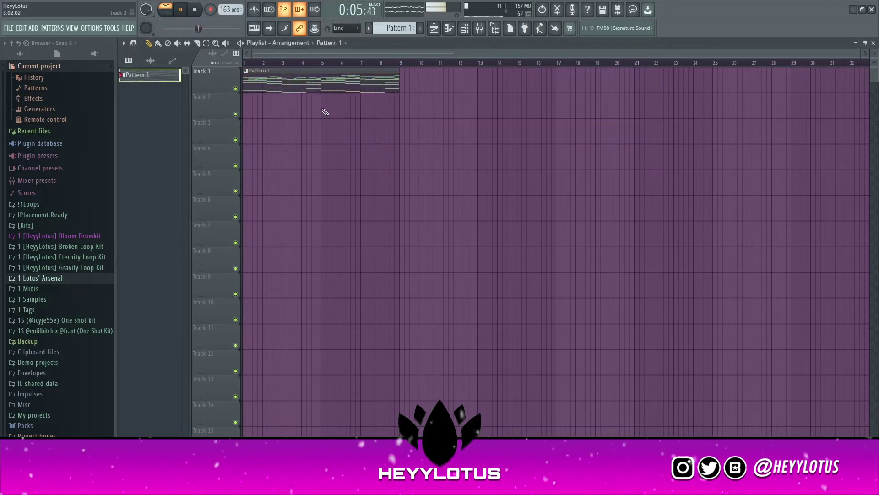
key(F6)
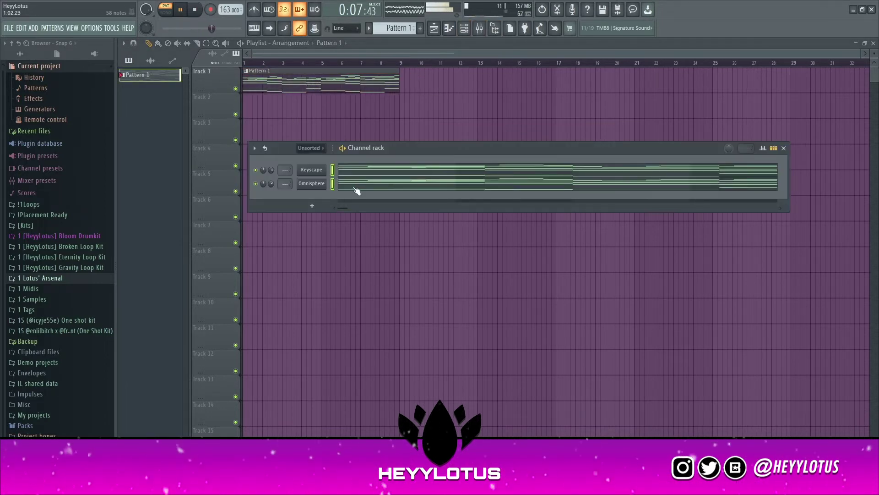
Step: Check the patch loaded in Omnisphere and the notes in its piano roll, and stop playback
click(314, 186)
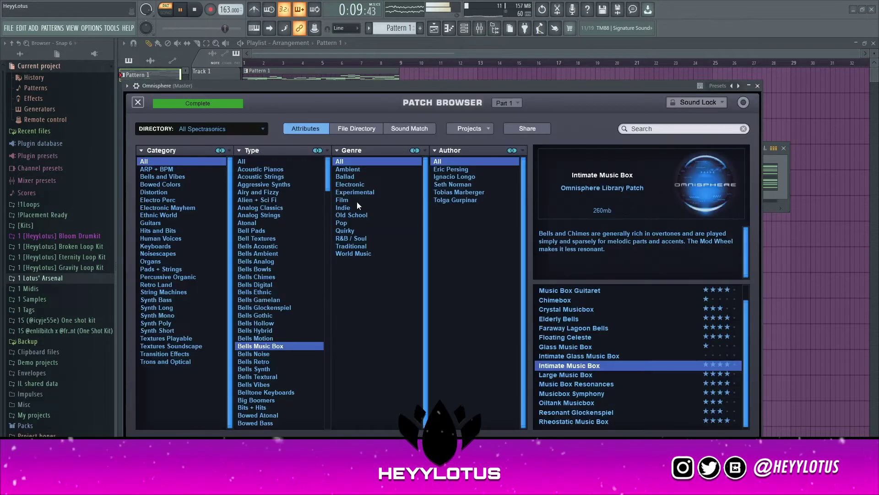
click(759, 86)
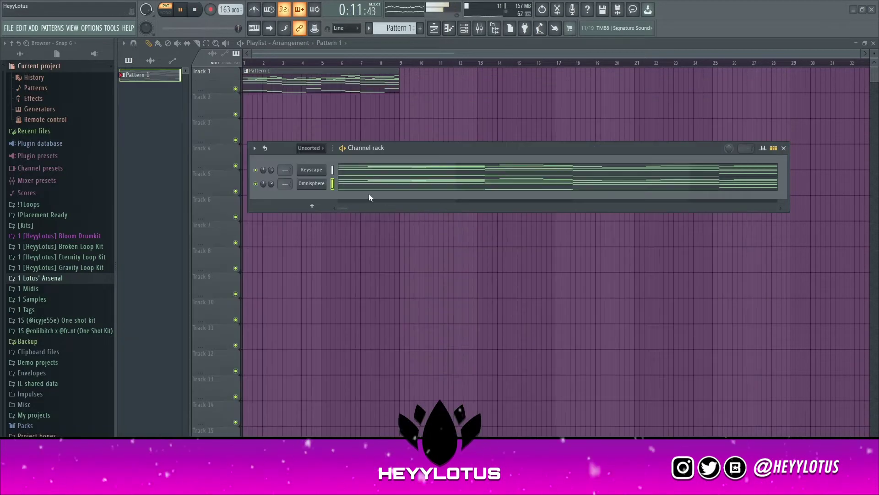
click(368, 186)
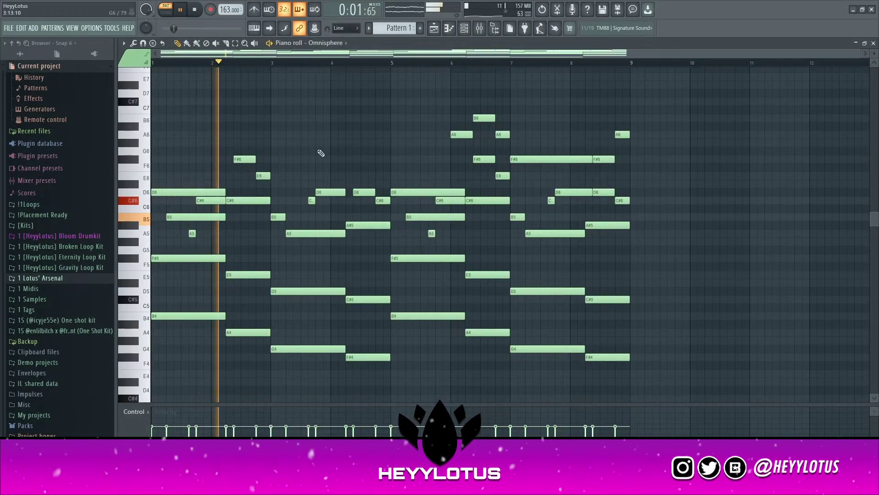
scroll(320, 152, up, 2)
key(space)
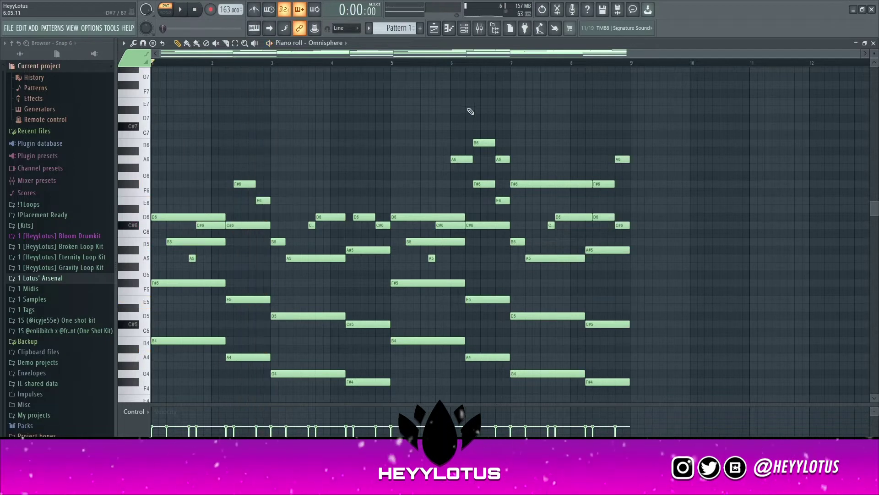
Step: Route the Keyscape and Omnisphere channels to mixer inserts 1 and 2
click(464, 28)
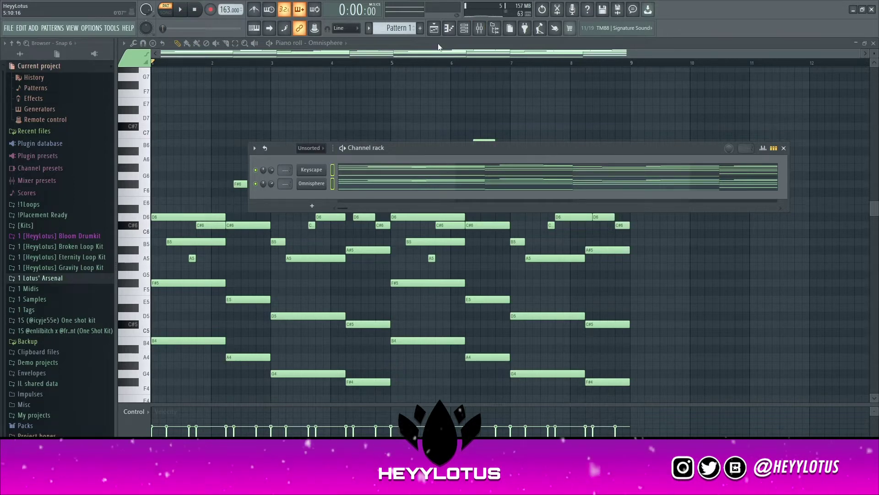
click(480, 29)
click(180, 198)
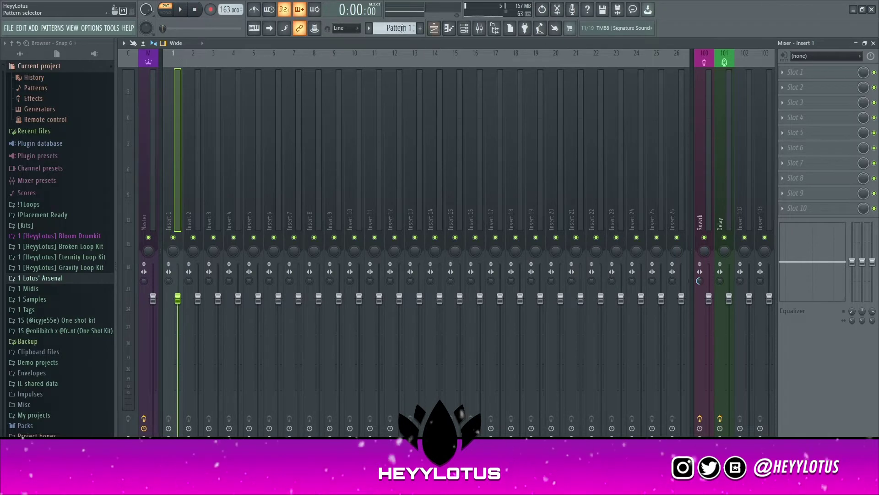
click(472, 30)
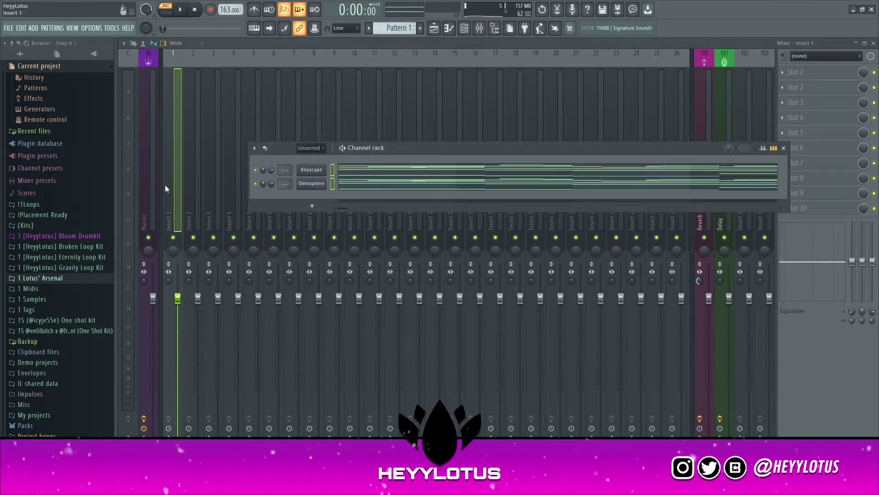
click(185, 196)
click(175, 197)
key(ctrl+l)
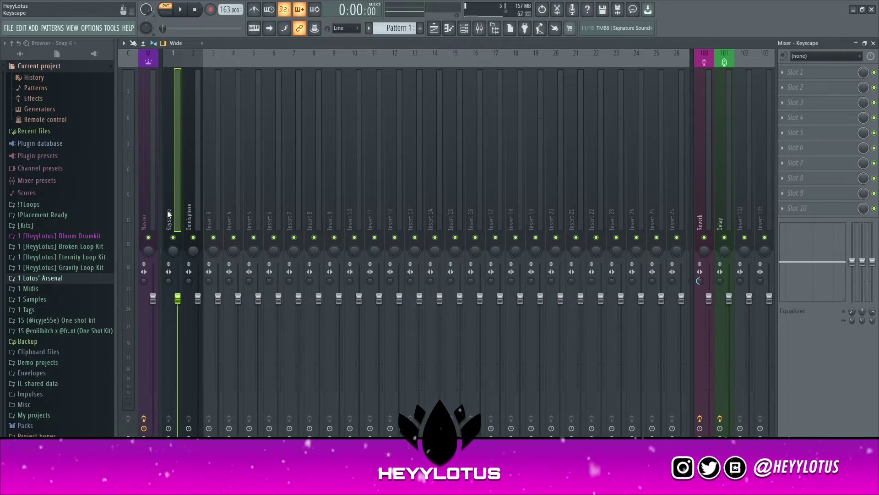
Step: Insert Gross Beat in the first effect slot of the Omnisphere track and load its Half Skip Scratch preset
click(192, 233)
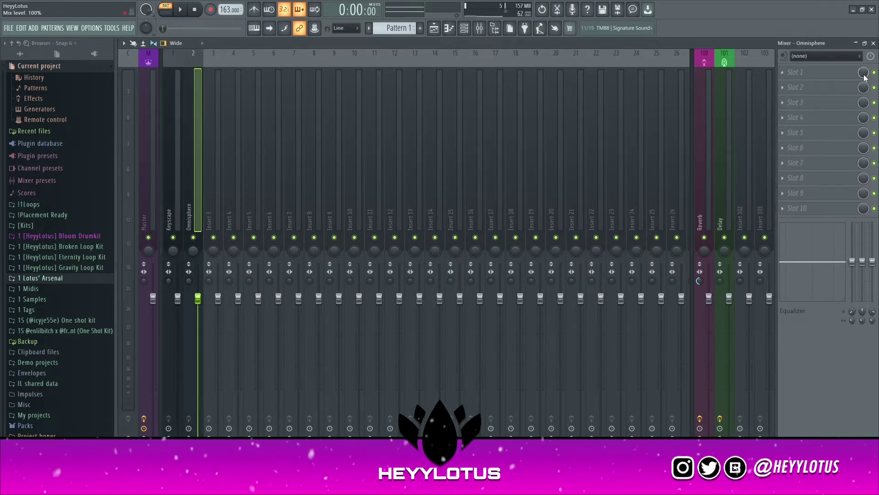
click(832, 74)
click(732, 64)
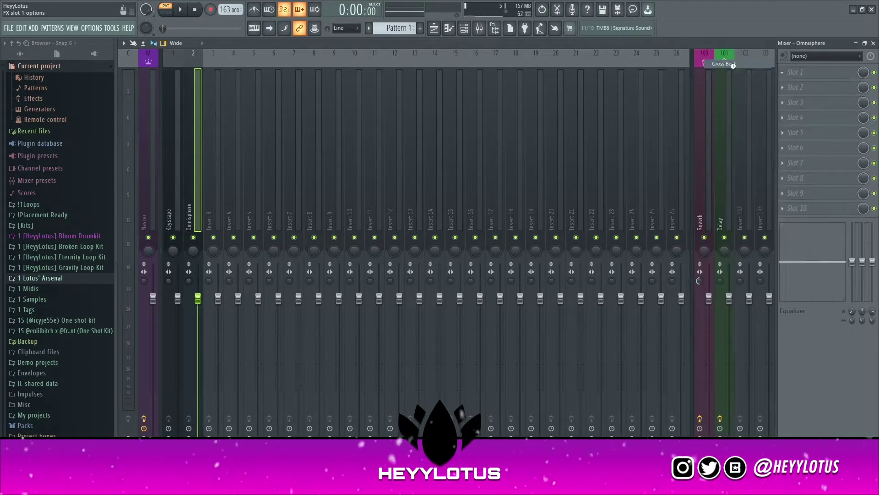
key(space)
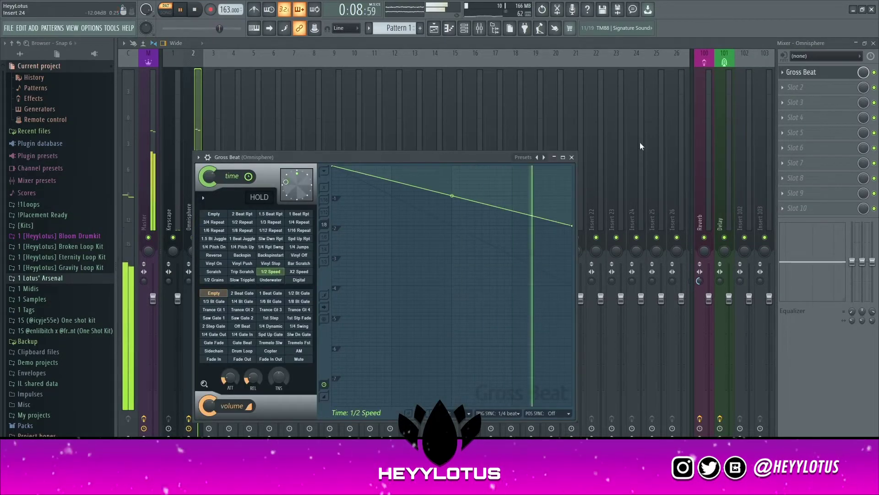
click(522, 159)
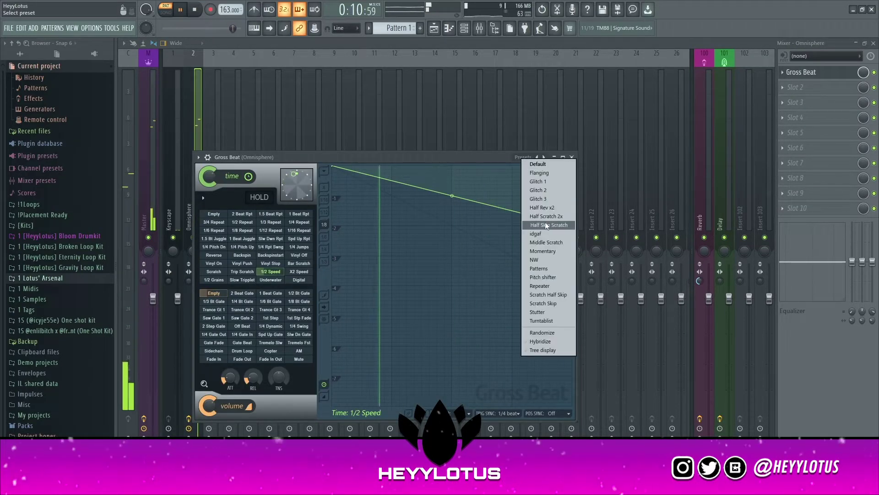
click(545, 225)
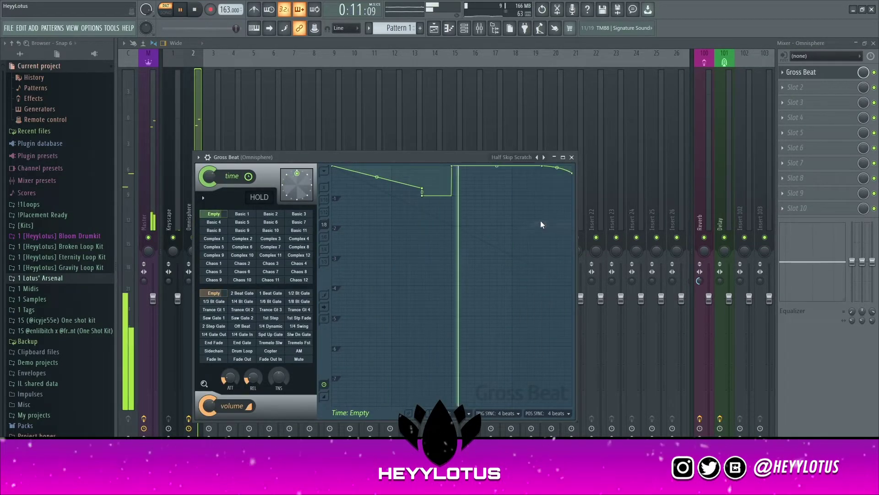
click(572, 157)
Step: Transpose all Omnisphere notes up one octave and restart playback to hear them
click(473, 32)
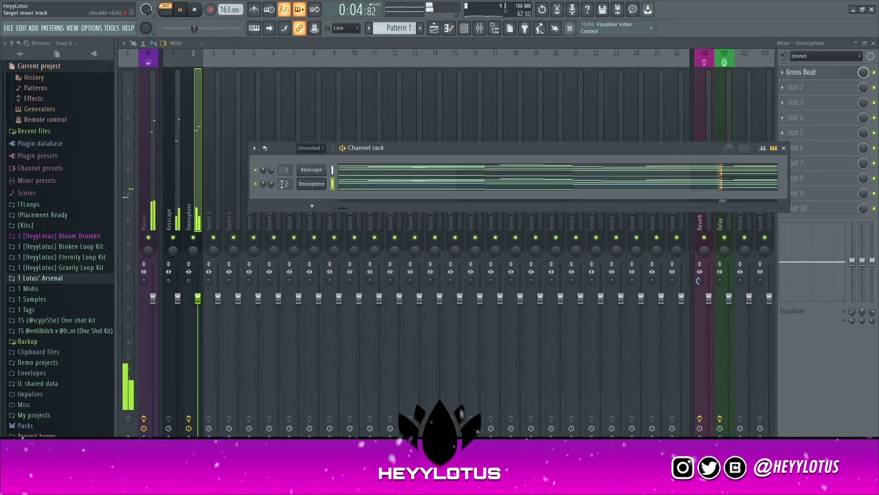
click(349, 188)
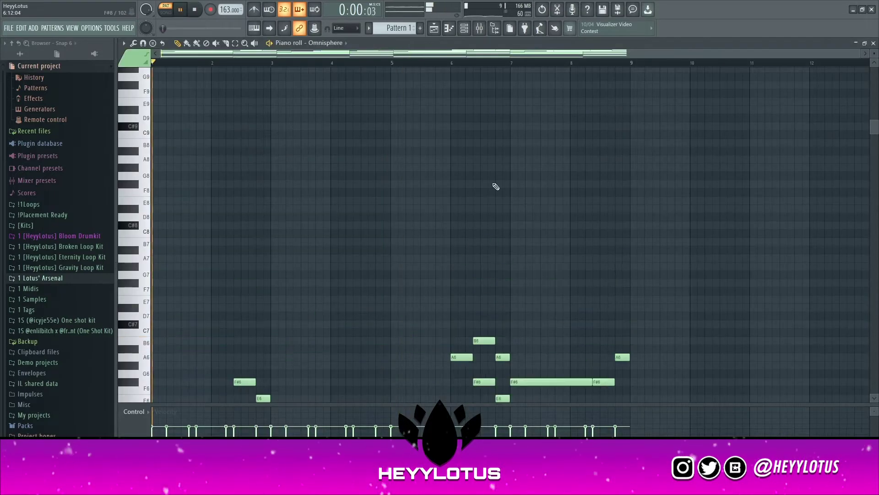
scroll(387, 204, down, 2)
key(ctrl+Up)
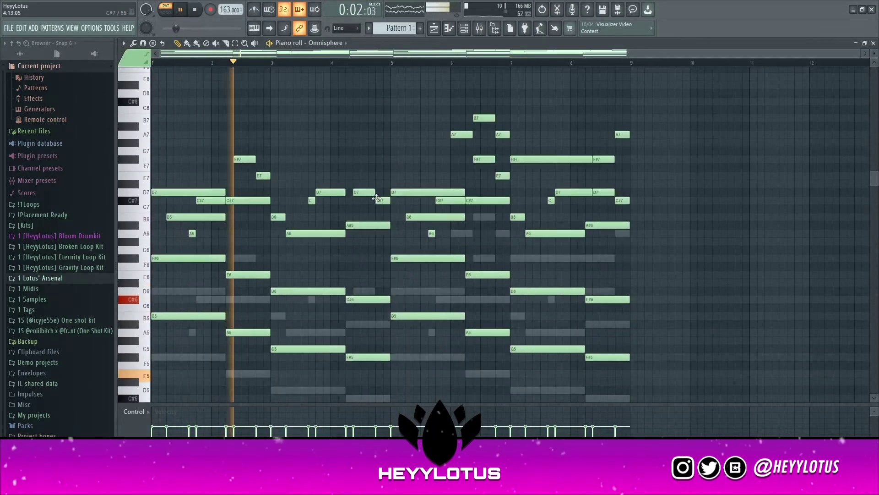
key(space)
key(space)
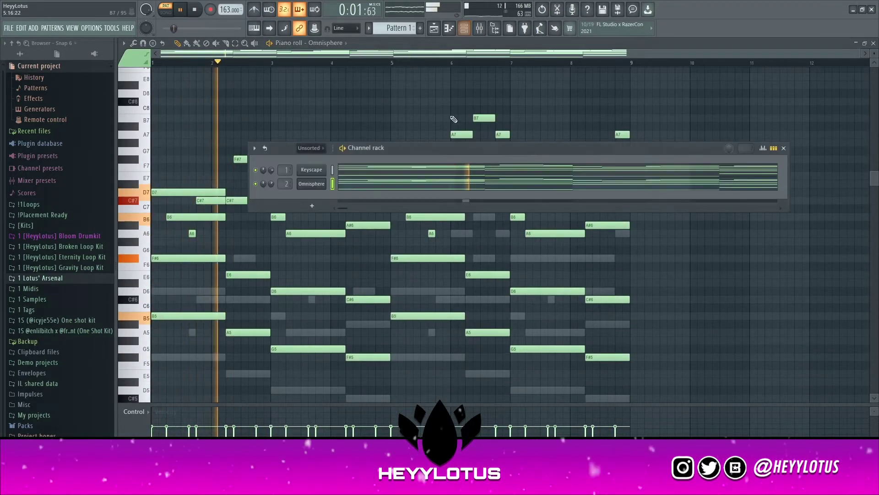
Step: Send the Omnisphere mixer track to the Reverb track and lower its volume slightly
click(480, 29)
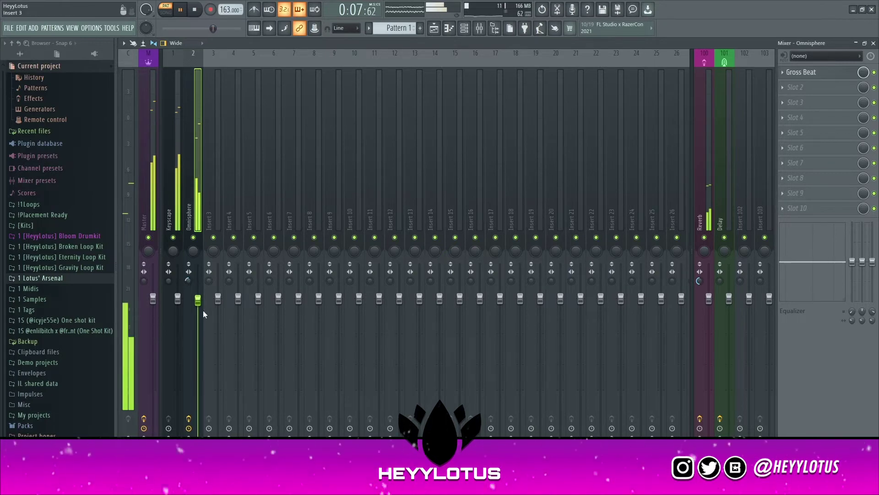
key(F6)
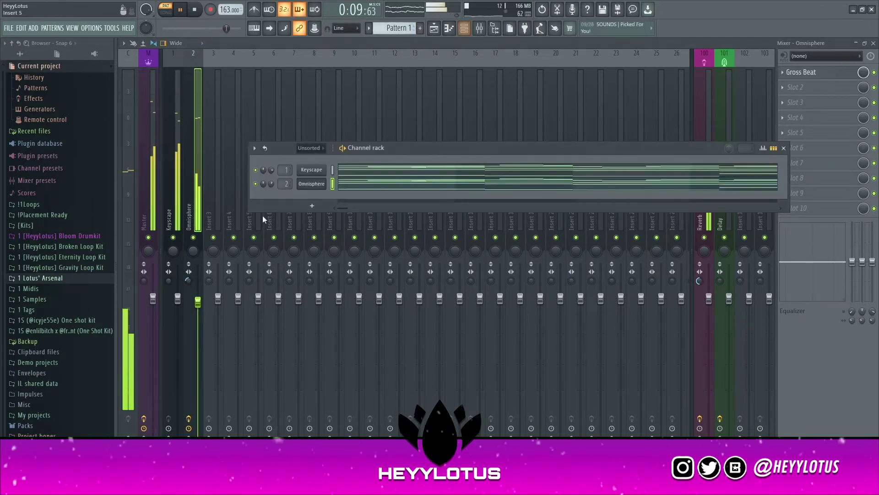
Step: Isolate the Omnisphere channel and load the Bells Glockenspiel patch Warm Glockendream Bells
right_click(257, 183)
click(266, 190)
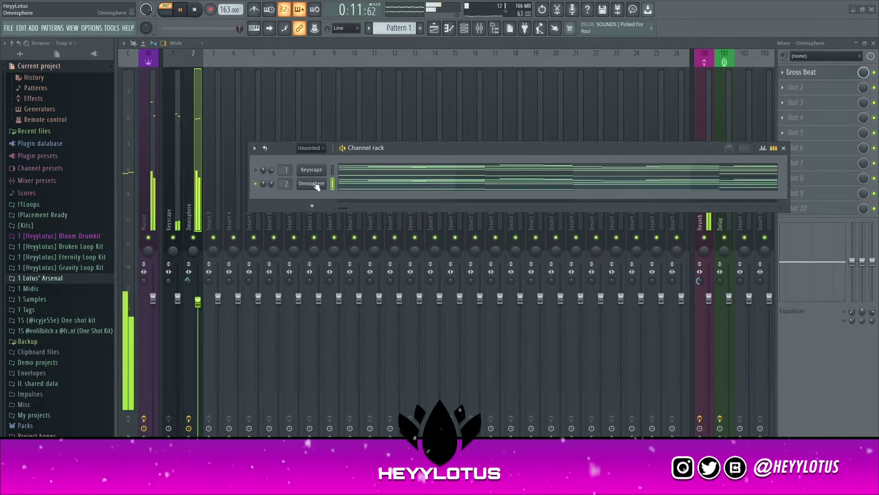
click(315, 185)
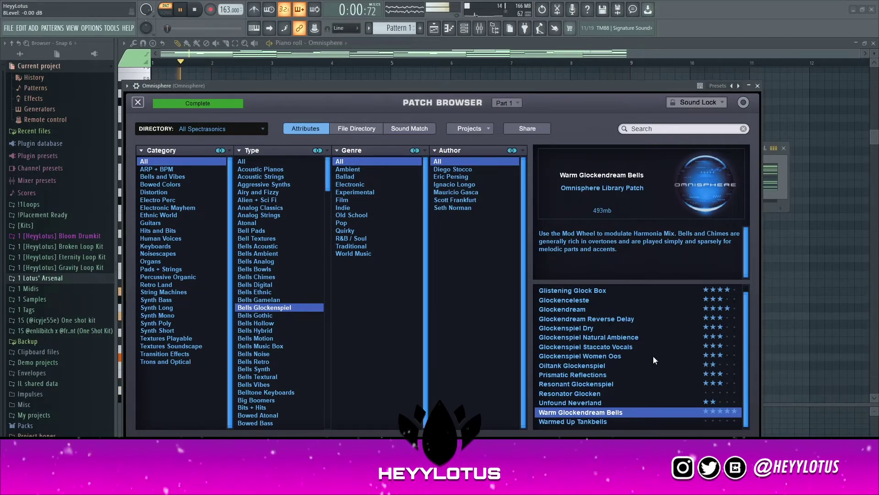
click(758, 86)
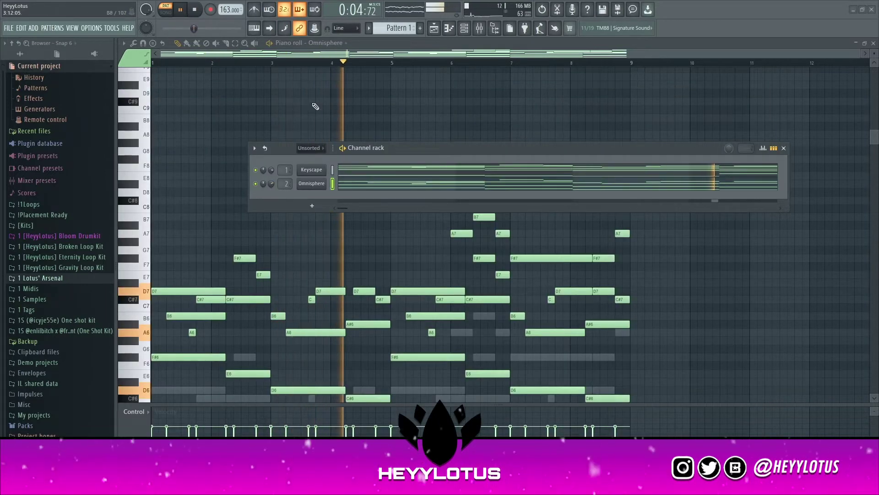
Step: Close the channel rack, stop playback and return to the playlist
key(F6)
key(space)
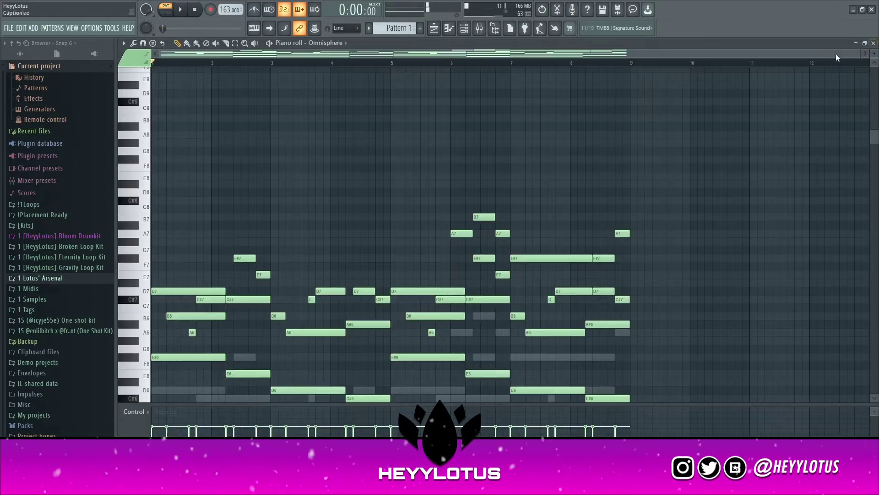
key(F5)
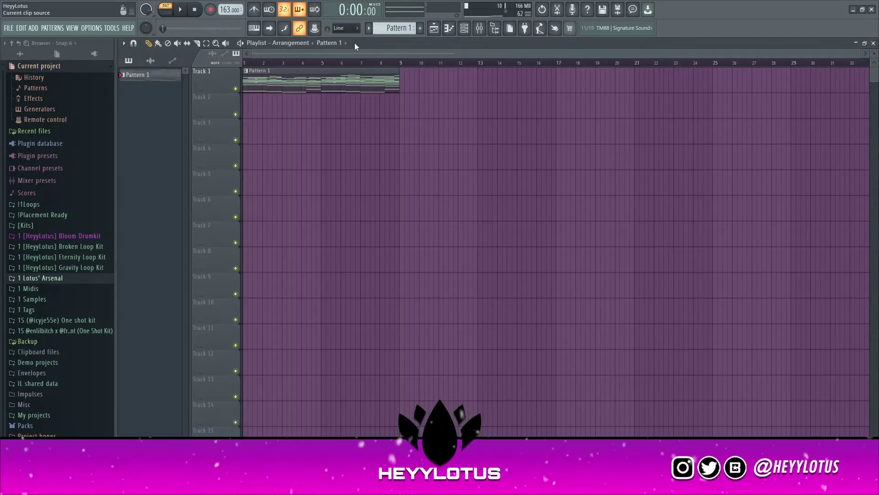
Step: Add DT - Hill HH from the Lotus' Arsenal Hats folder as a new channel and fill it every 2 steps
click(471, 28)
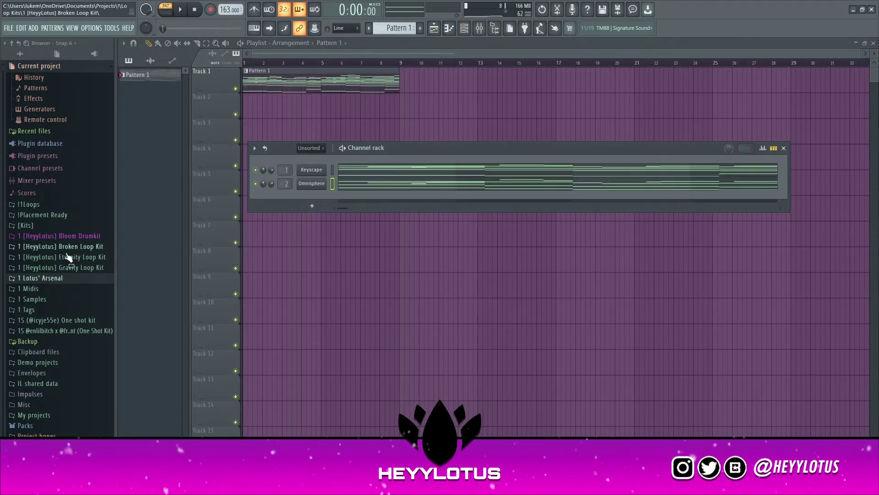
click(63, 235)
click(41, 333)
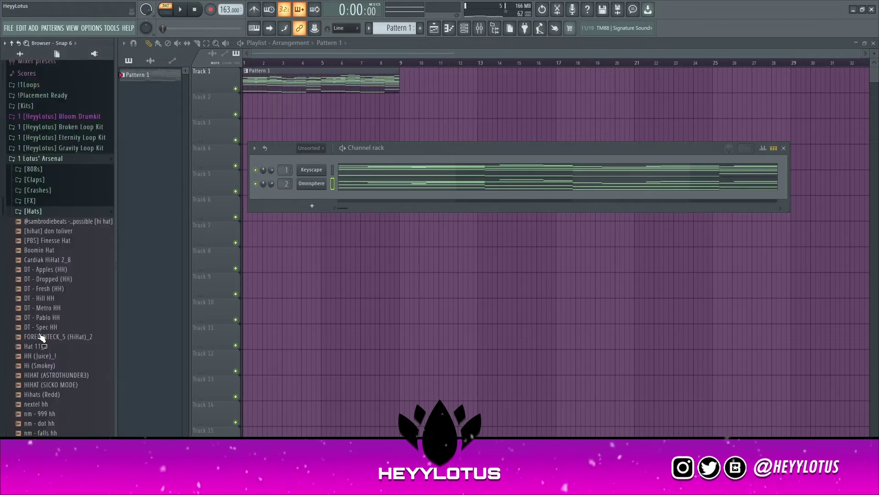
click(46, 337)
key(space)
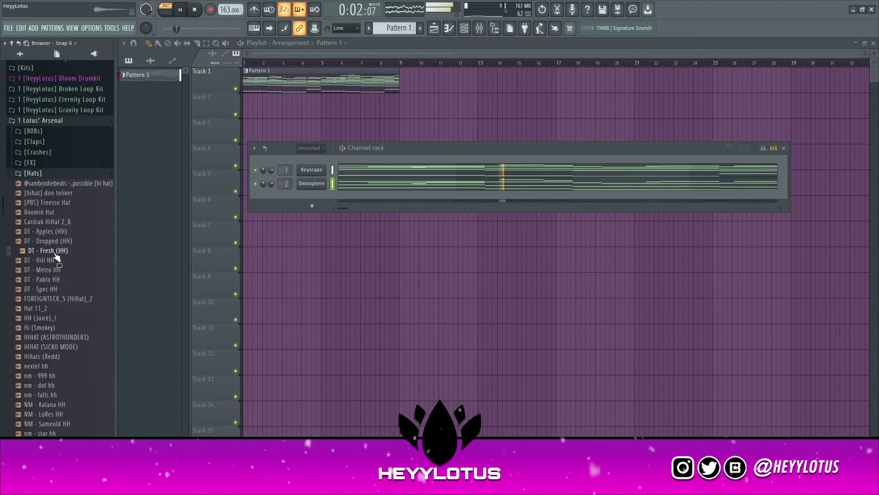
drag(327, 199, 328, 196)
right_click(328, 194)
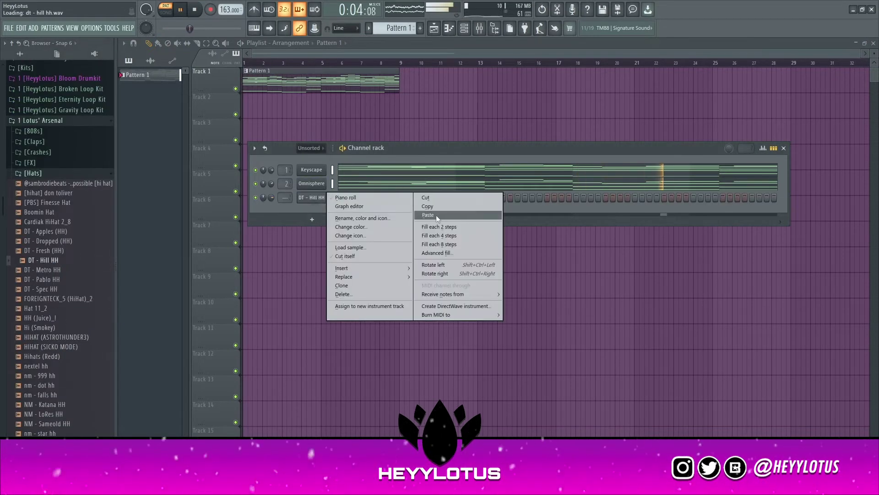
click(428, 226)
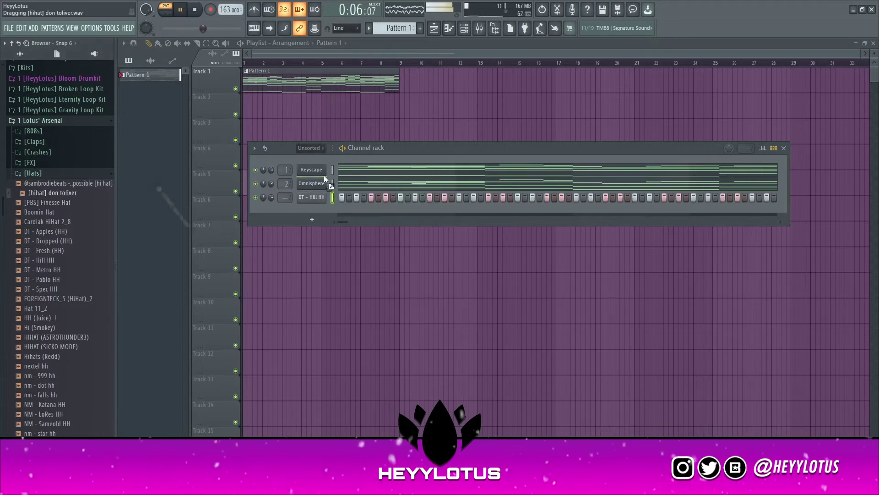
Step: Swap the hat channel's sample for impossible [hi hat] and add BWB WAV R US CLAP (7) as a new channel
drag(81, 192, 272, 212)
click(36, 173)
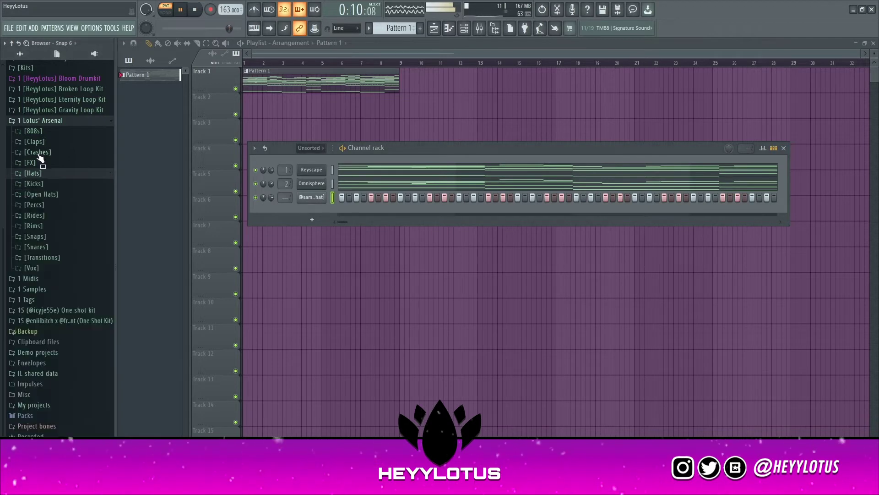
click(36, 142)
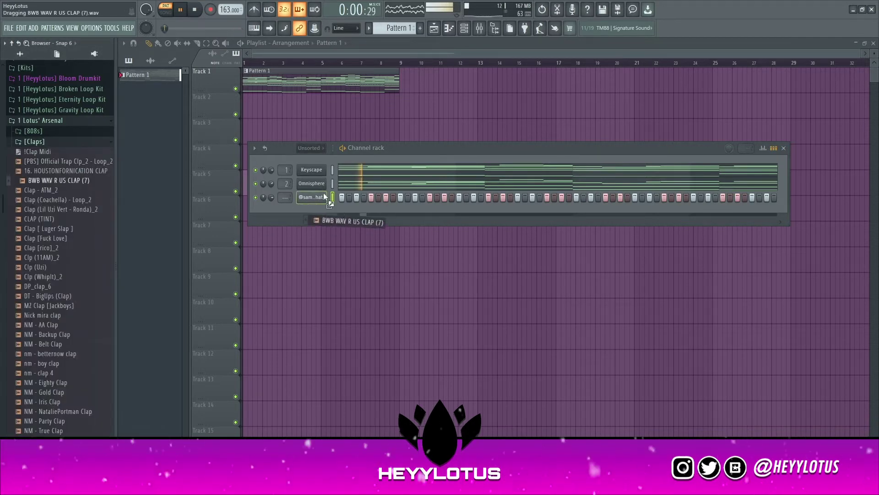
drag(321, 208, 308, 215)
scroll(69, 205, up, 4)
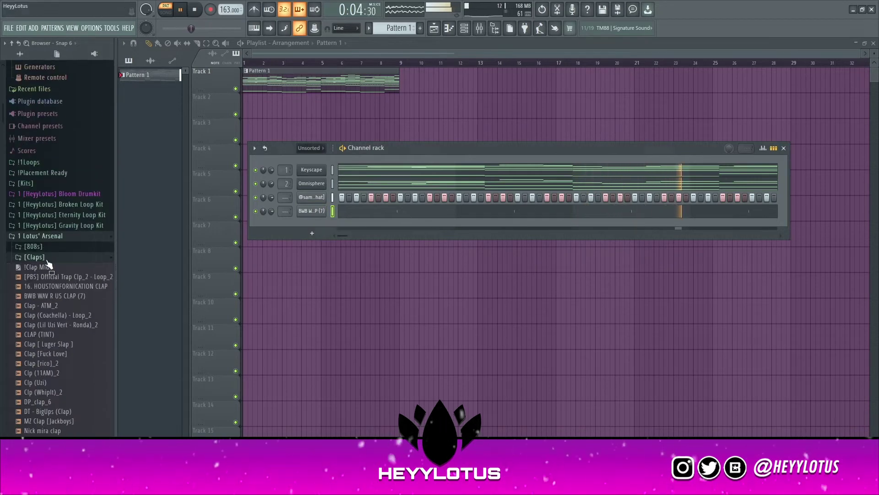
click(47, 260)
scroll(50, 262, down, 2)
Step: Open the hi-hat channel's notes in the piano roll and stop playback at the start of the pattern
right_click(303, 196)
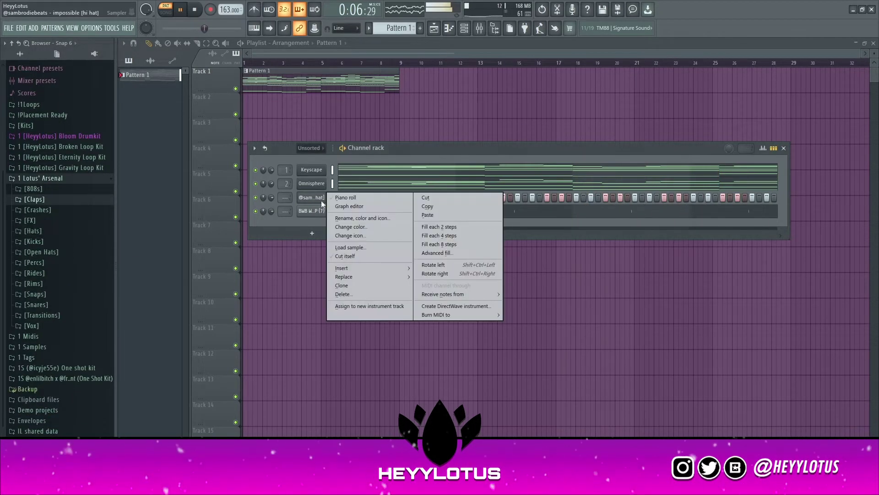
click(306, 197)
scroll(346, 241, down, 5)
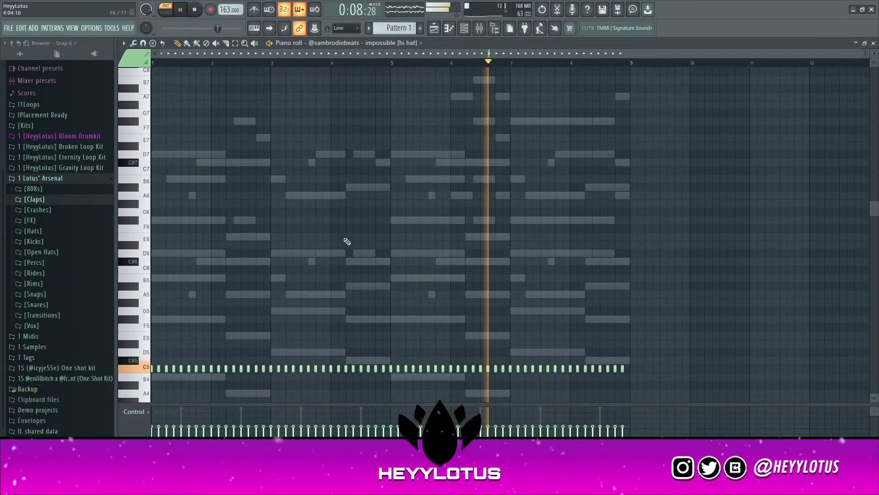
scroll(170, 257, up, 3)
key(space)
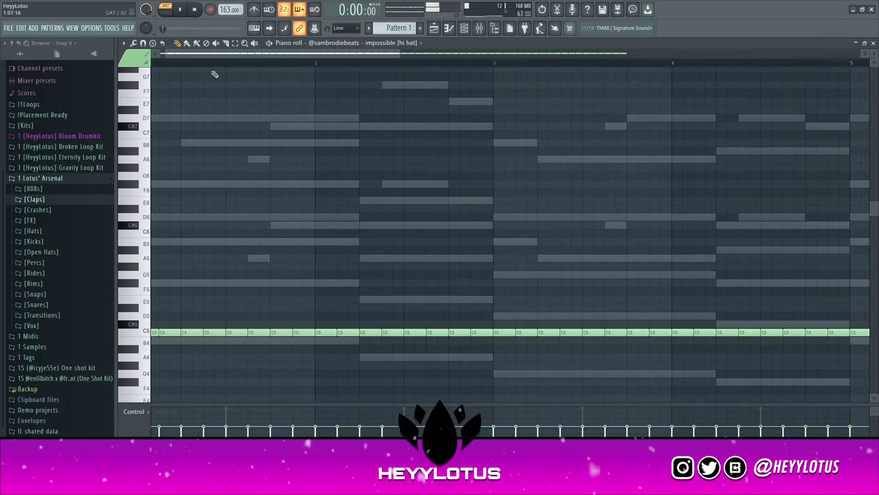
scroll(277, 72, up, 1)
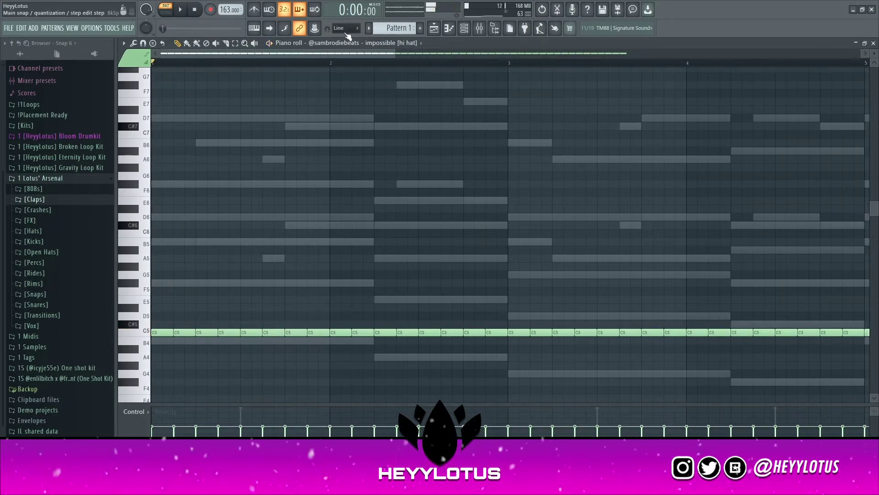
Step: Set the snap to 1/3 beat, turn the first beat of the C5 hi-hat line into triplets, and preview it
click(347, 31)
click(346, 128)
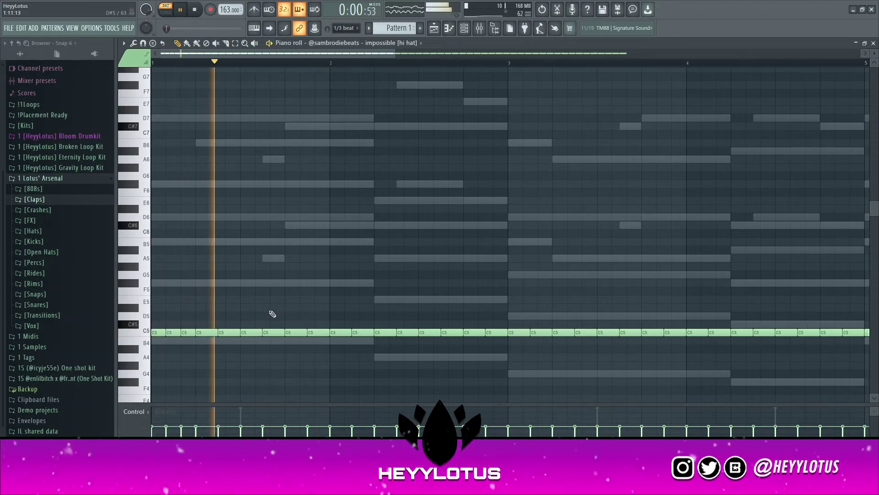
key(space)
key(space)
key(space)
key(space)
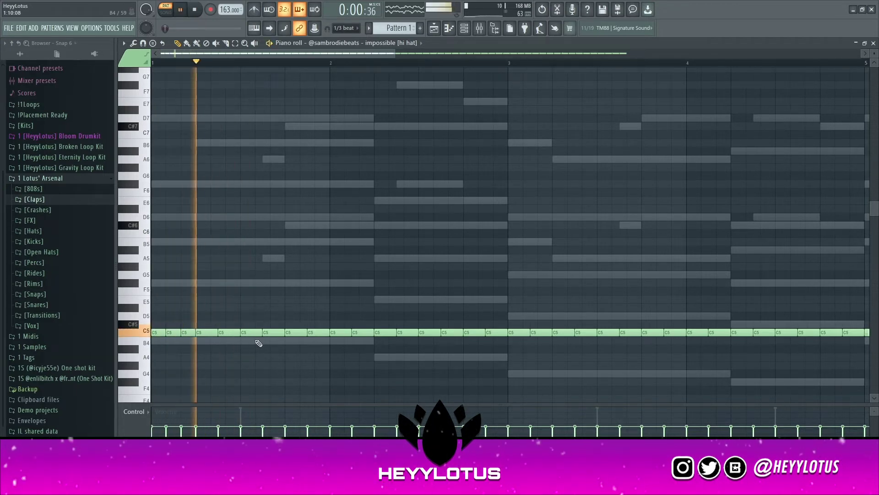
Step: Set the snap to 1/6 beat and add a roll of three A4 hi-hats in the second half of bar 1's second beat
scroll(243, 348, down, 3)
key(space)
click(345, 28)
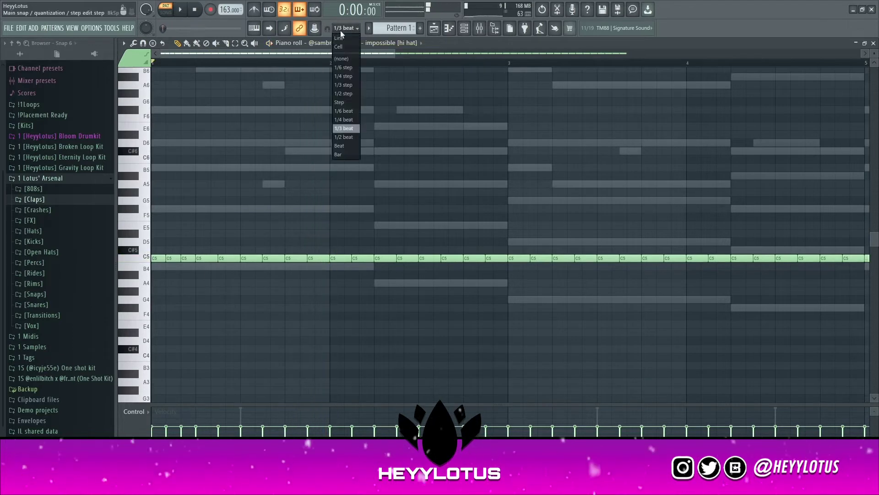
click(344, 111)
drag(224, 287, 228, 284)
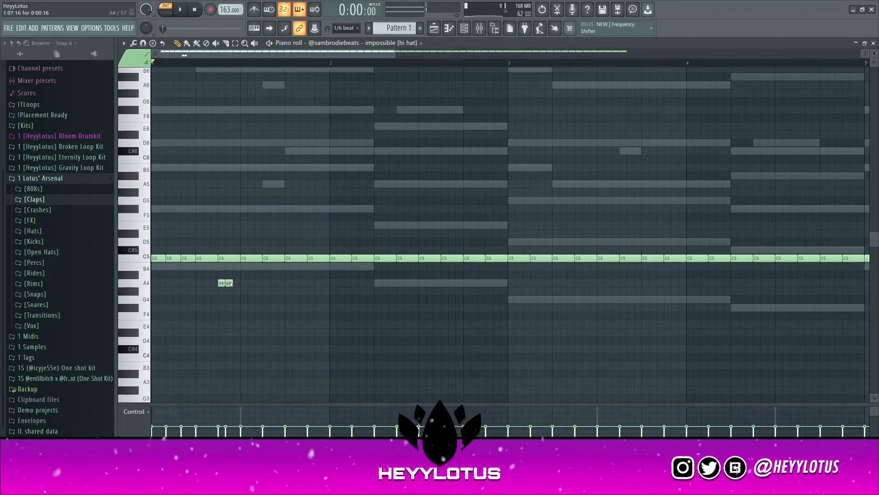
click(237, 284)
key(space)
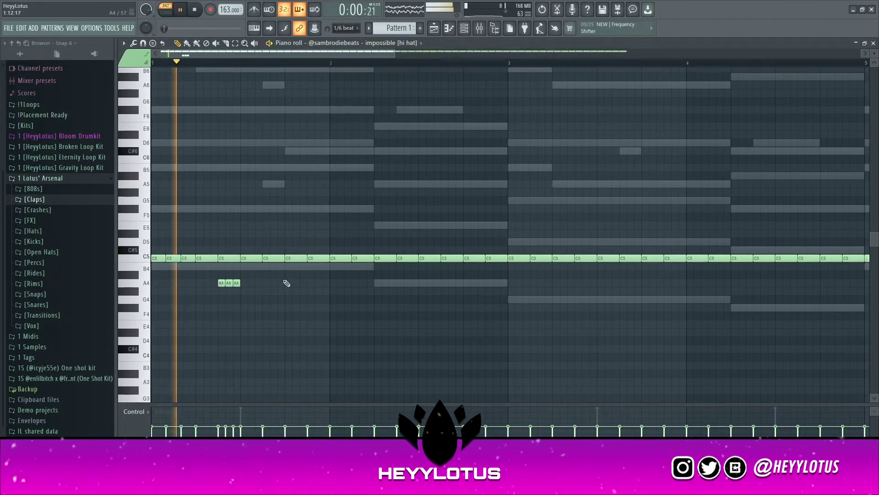
Step: Add a roll of three G#4 hi-hats at the very end of bar 1
click(311, 293)
click(318, 292)
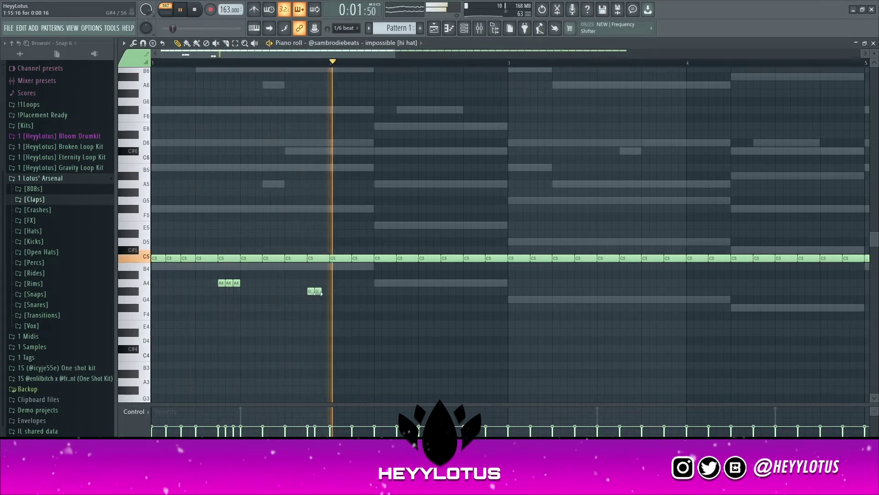
click(327, 292)
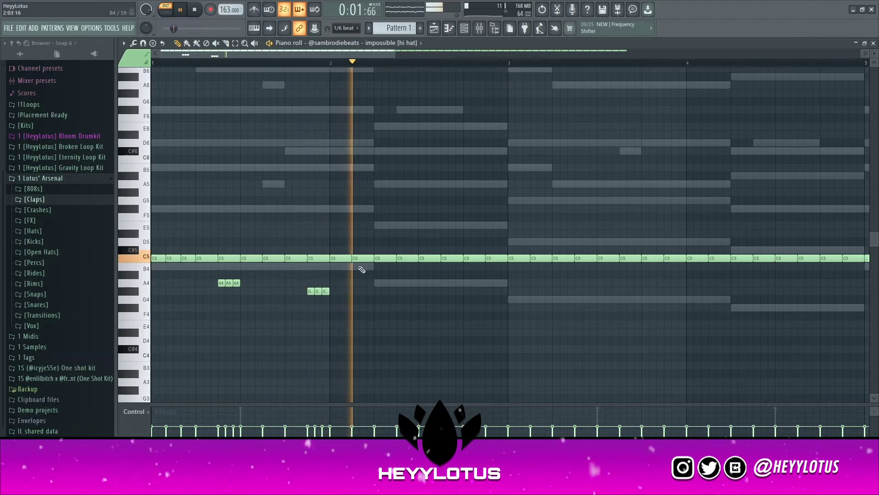
Step: Place six separate G#4 hi-hat hits through bar 2, auditioning the rhythm while adding them
click(355, 292)
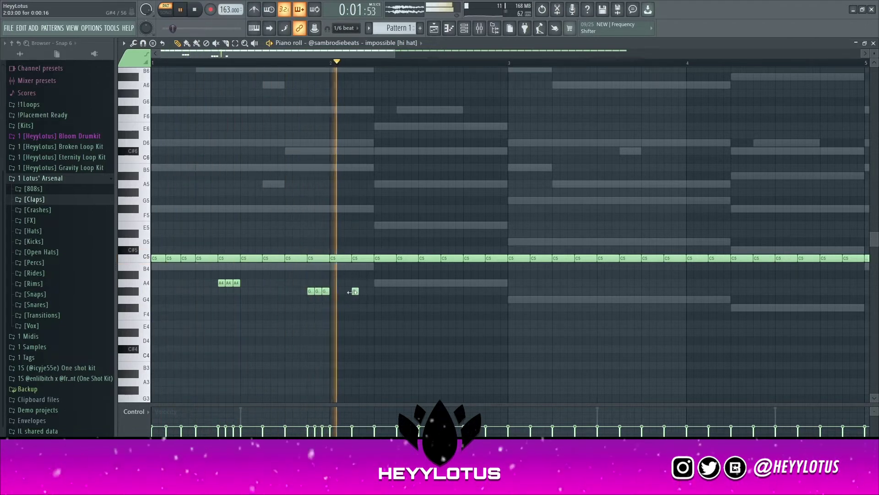
key(space)
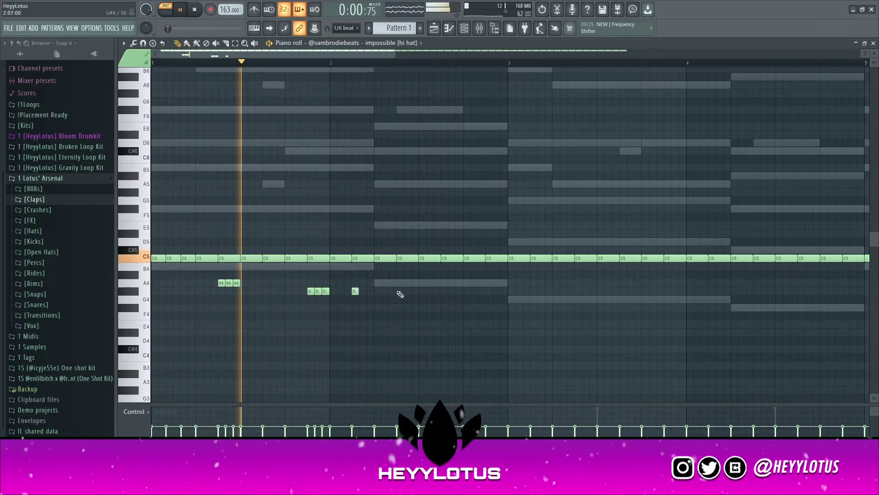
key(space)
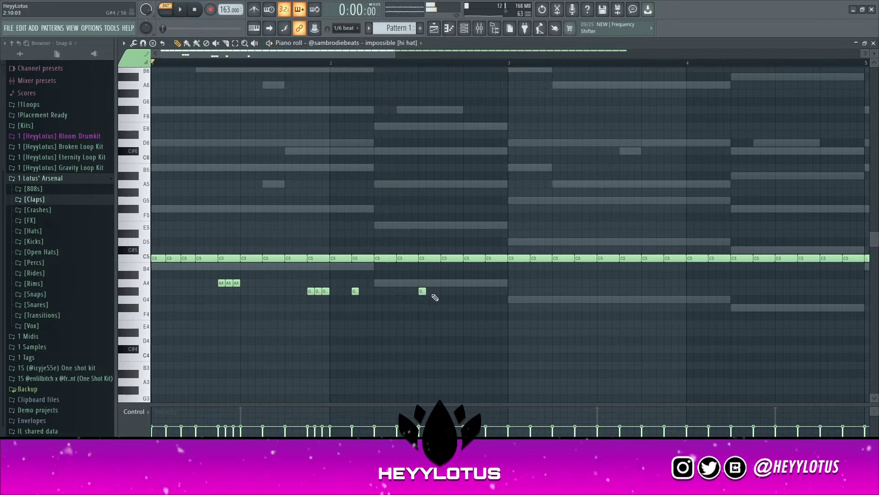
key(space)
click(437, 293)
click(456, 293)
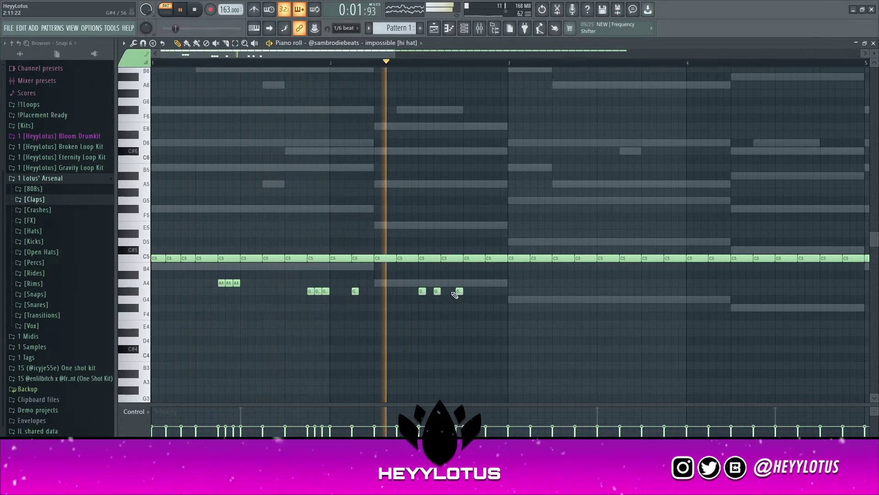
right_click(458, 292)
key(space)
click(452, 291)
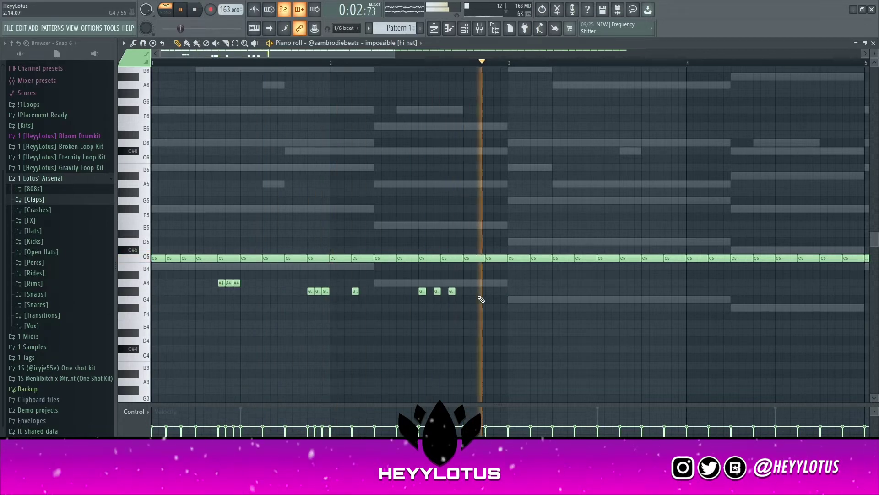
key(space)
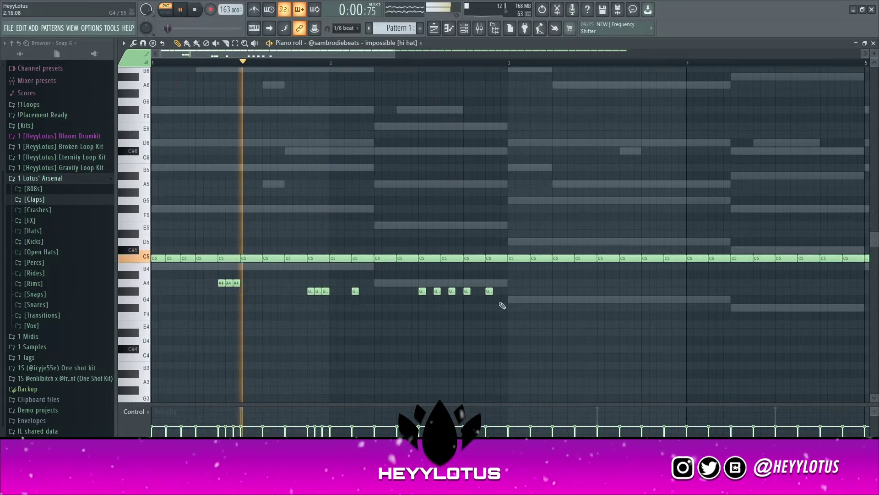
Step: Set the snap back to Line, clear the plain C5 hits in bars 3–4, and duplicate the two-bar hi-hat pattern there
scroll(282, 63, down, 2)
click(347, 31)
click(349, 38)
scroll(382, 160, down, 2)
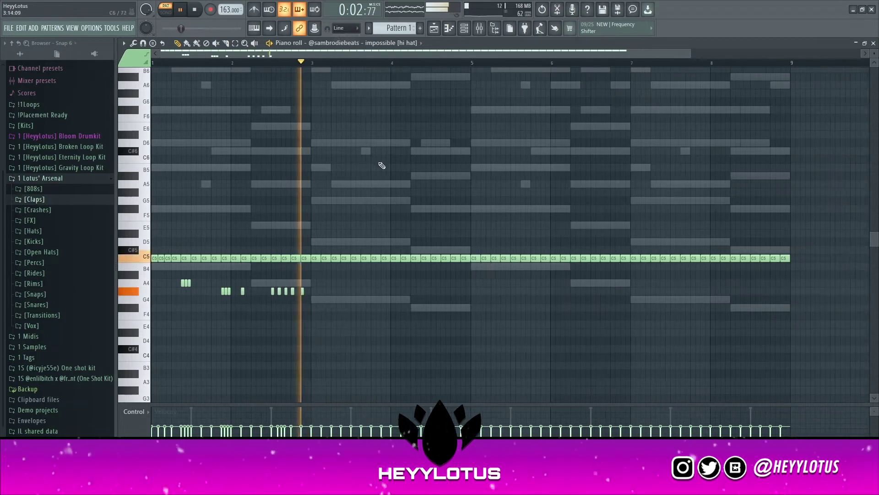
right_click(315, 259)
mouse_move(399, 267)
mouse_down()
mouse_move(337, 260)
mouse_move(462, 260)
mouse_up()
drag(326, 312, 113, 98)
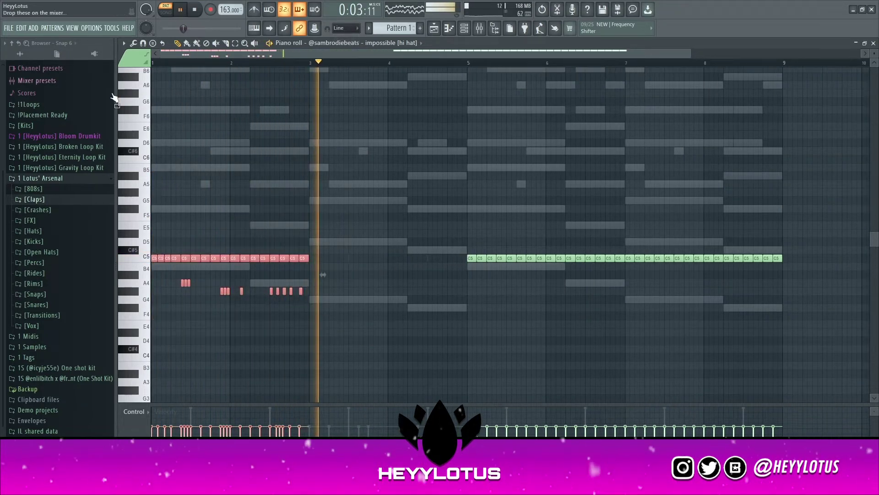
key(ctrl+b)
ctrl+click(410, 167)
Step: Delete the plain hi-hats in bars 5–8 and duplicate the first four bars of the pattern in their place
scroll(568, 277, down, 2)
drag(691, 303, 396, 229)
key(Delete)
drag(444, 261, 153, 377)
key(ctrl+b)
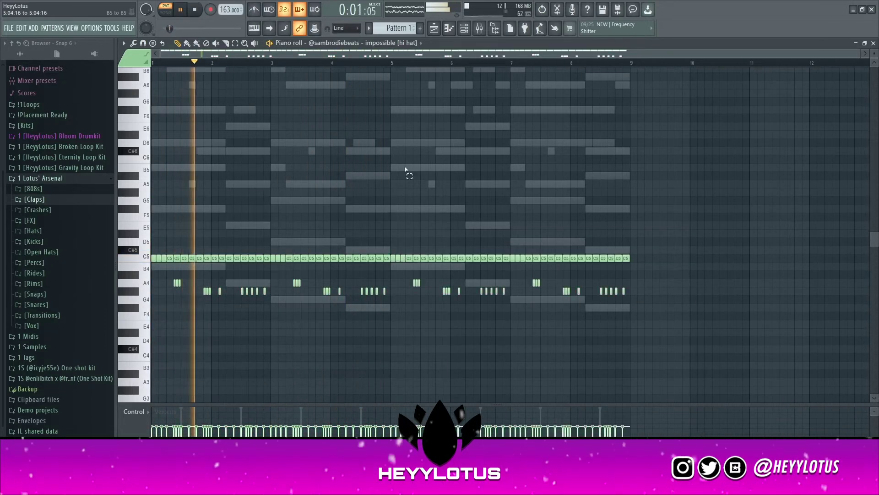
Step: Add the nm - all girls are the same 808 sample from the 808s folder to the channel rack
click(462, 34)
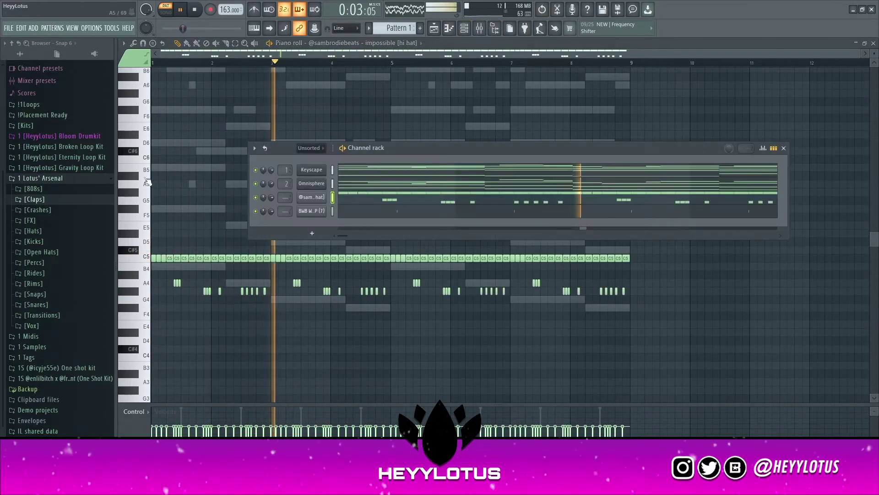
click(64, 189)
drag(67, 345, 324, 193)
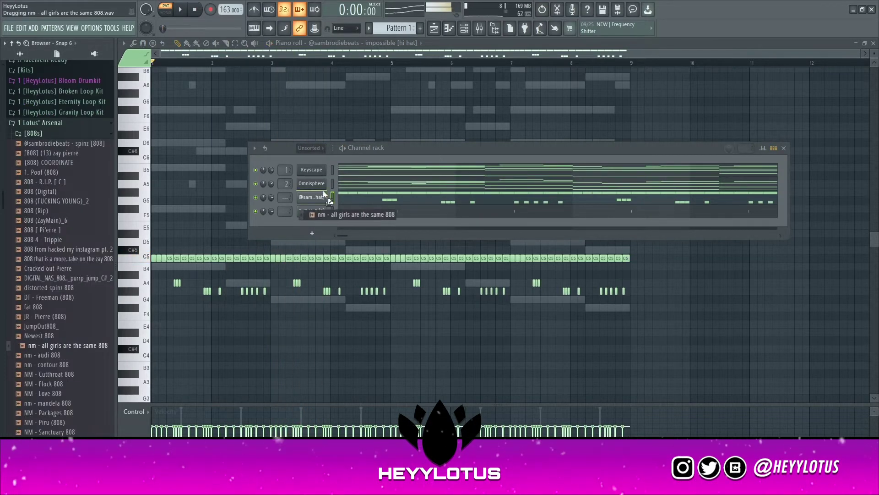
key(space)
Step: Copy the lowest Omnisphere notes of bars 1–4 into the 808's piano roll and slice the B5 note in bar 1
click(341, 185)
key(space)
scroll(193, 262, up, 3)
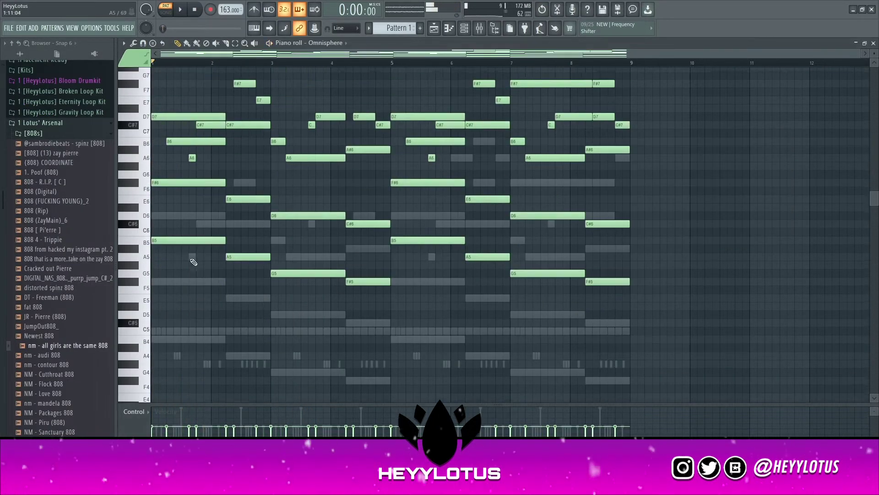
scroll(194, 262, up, 1)
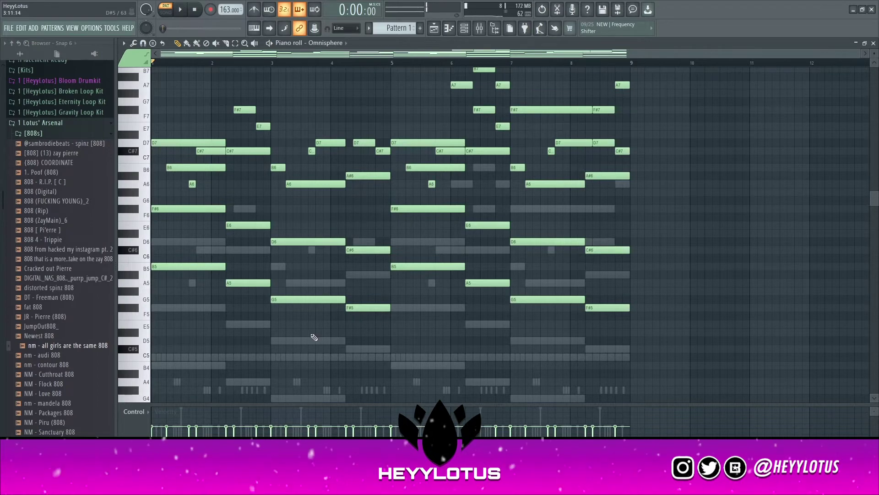
drag(369, 324, 173, 255)
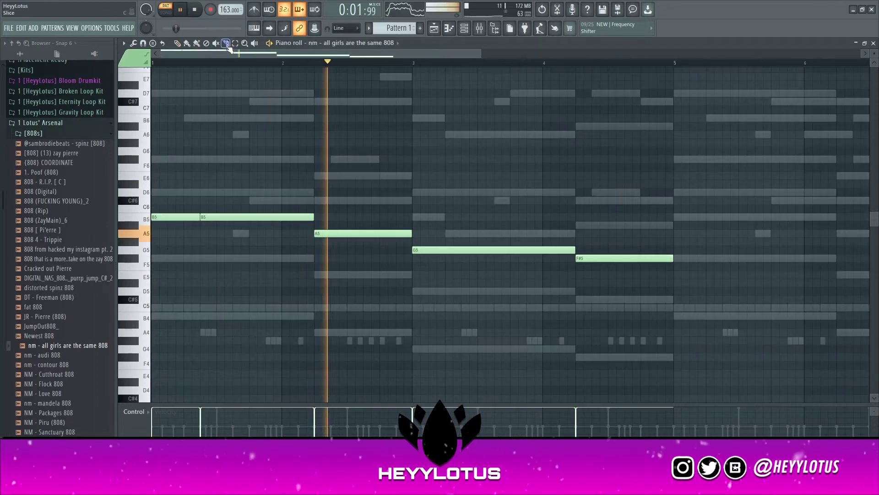
Step: Preview the 808 line and slice its A5 note in bar 2 at the midpoint
key(space)
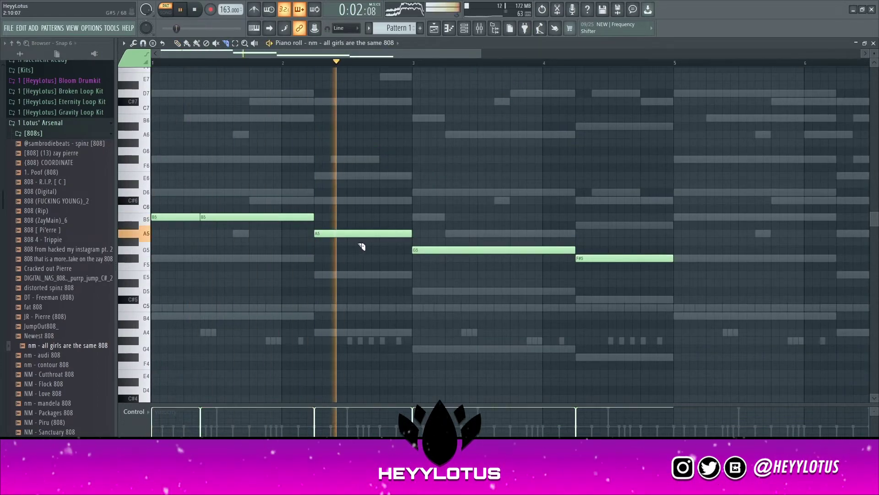
key(space)
key(space)
drag(364, 244, 364, 226)
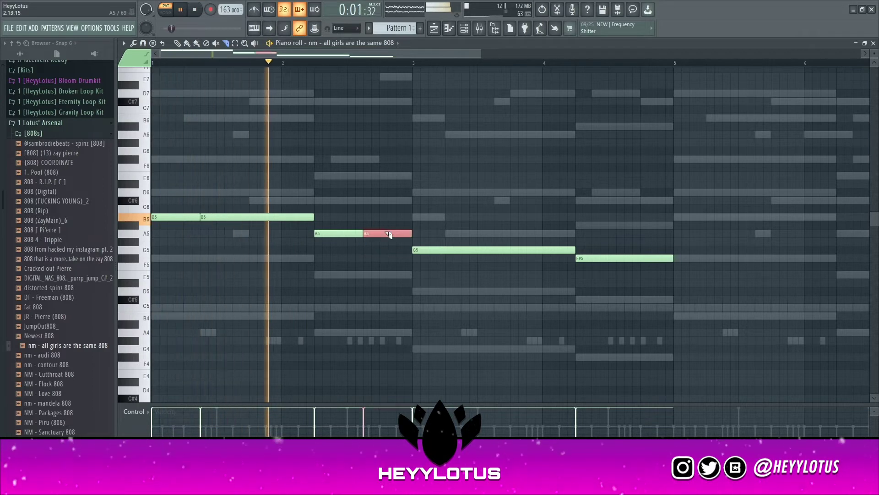
Step: Slice the second A5 808 note in bar 2, the G5 note twice across bars 3–4, and the F#5 note in bar 4
drag(386, 224, 387, 229)
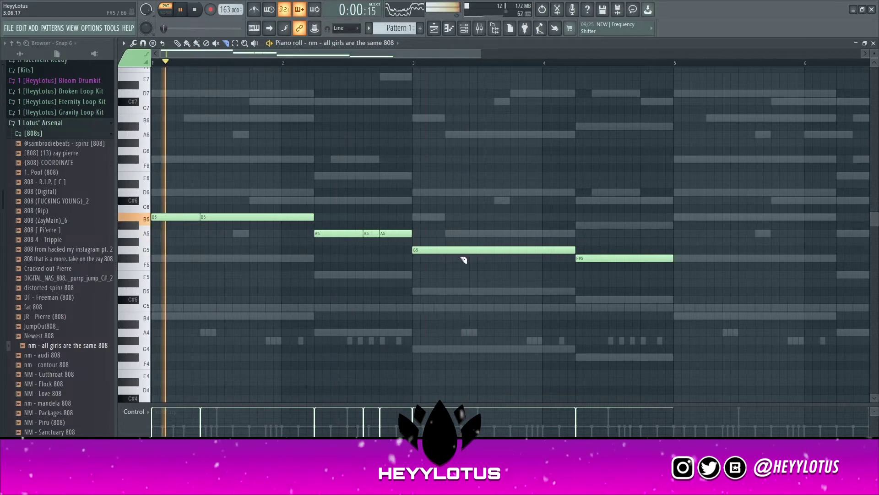
drag(463, 260, 465, 246)
scroll(458, 265, down, 2)
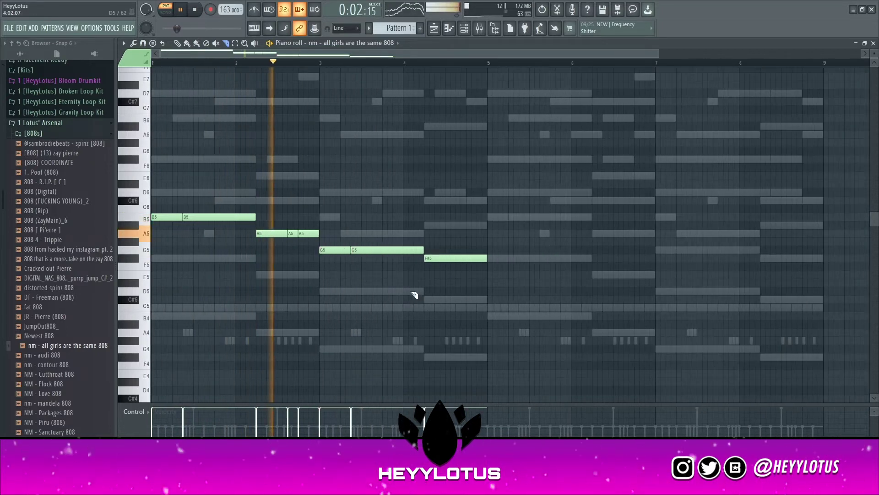
scroll(414, 295, up, 2)
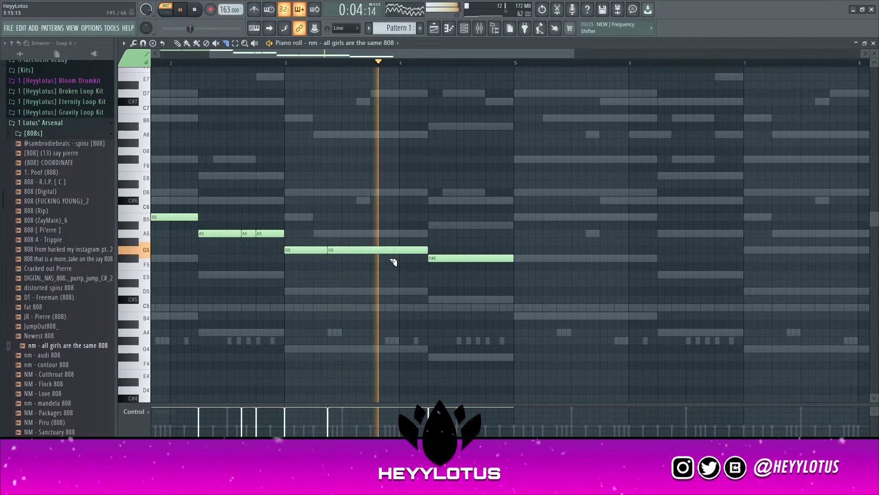
drag(391, 255, 411, 247)
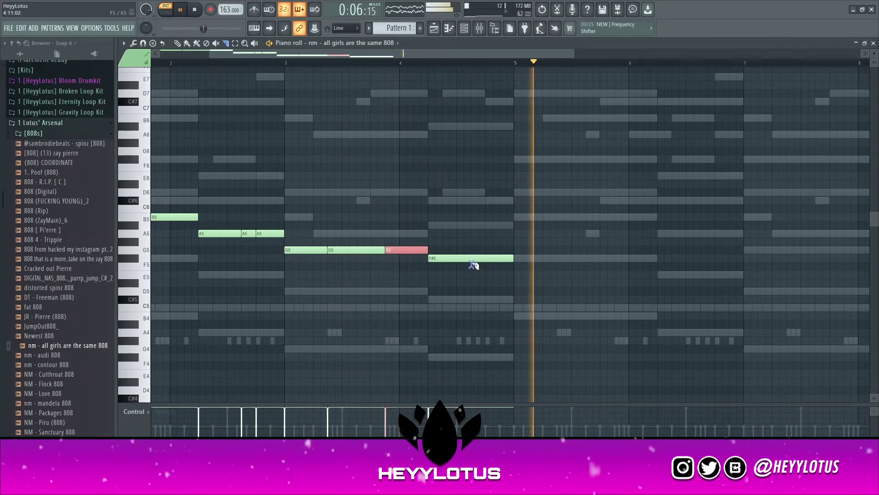
drag(471, 261, 477, 328)
scroll(394, 330, down, 2)
key(space)
key(space)
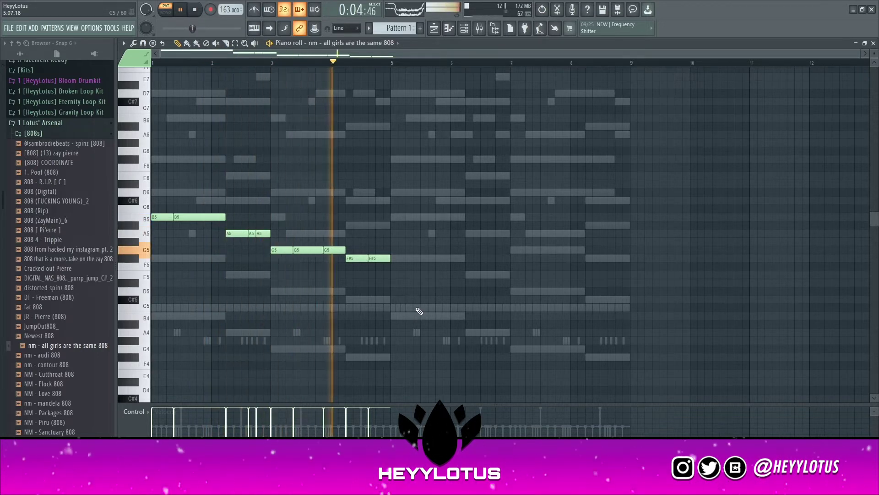
Step: Duplicate the full four-bar 808 line into bars 5–8 and clear the note selection
key(ctrl+a)
key(ctrl+b)
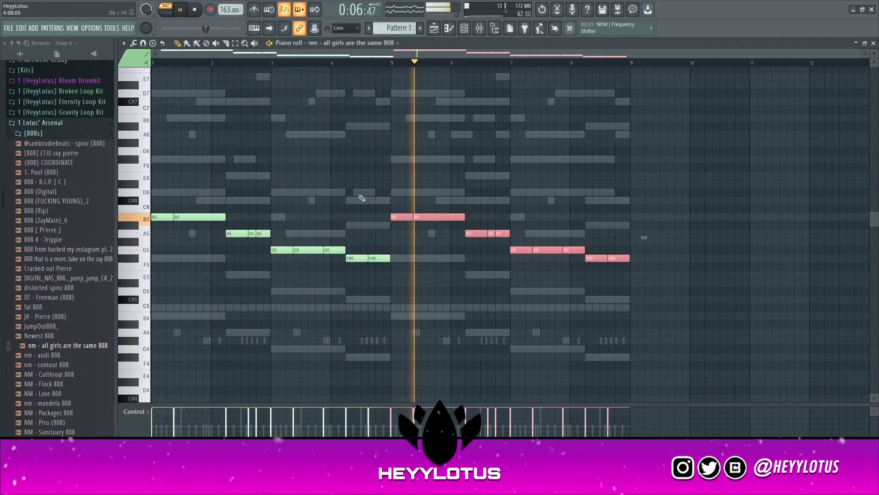
key(ctrl+d)
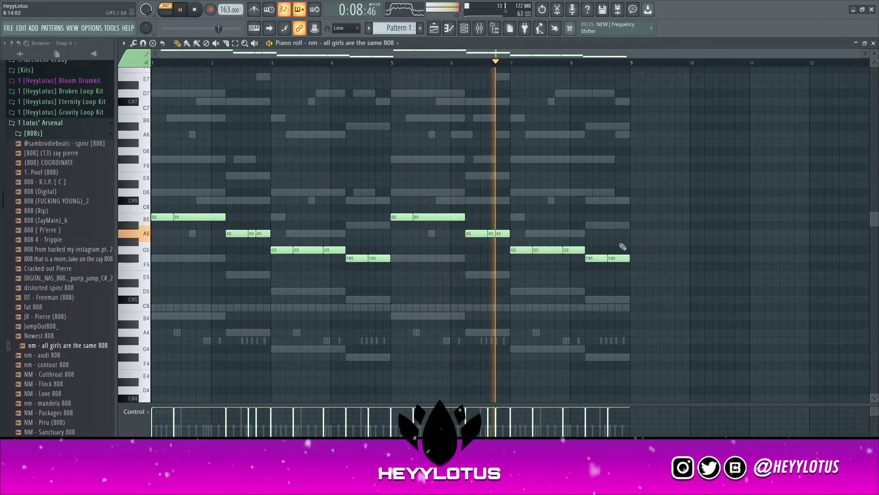
Step: Add the Kick [TM88] sample from the Lotus' Arsenal Kicks folder as a channel directly below the 808
key(F6)
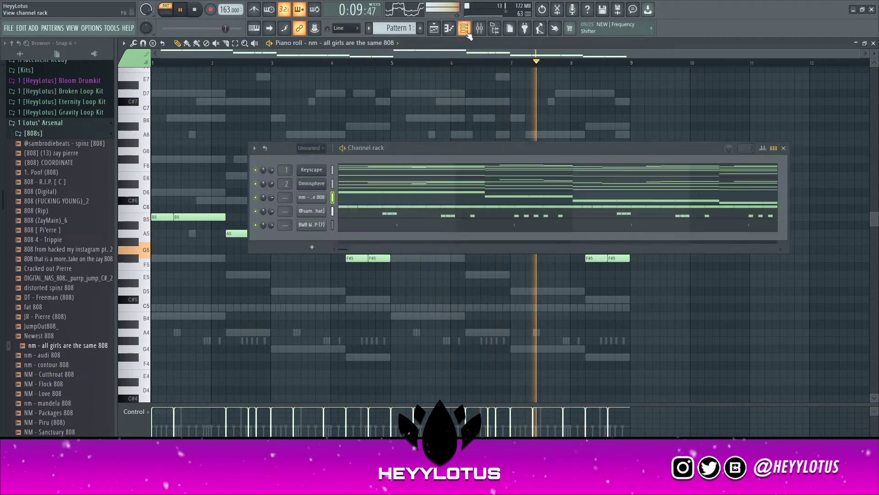
click(50, 136)
click(34, 186)
click(55, 235)
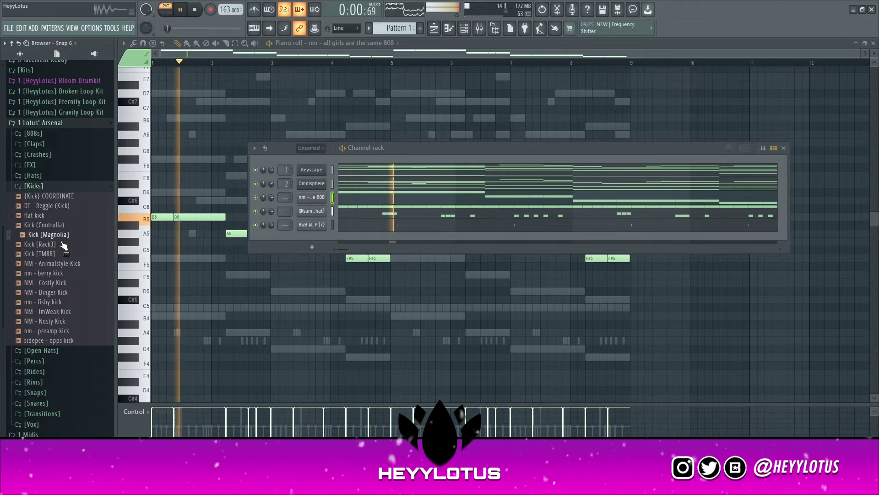
drag(45, 253, 328, 209)
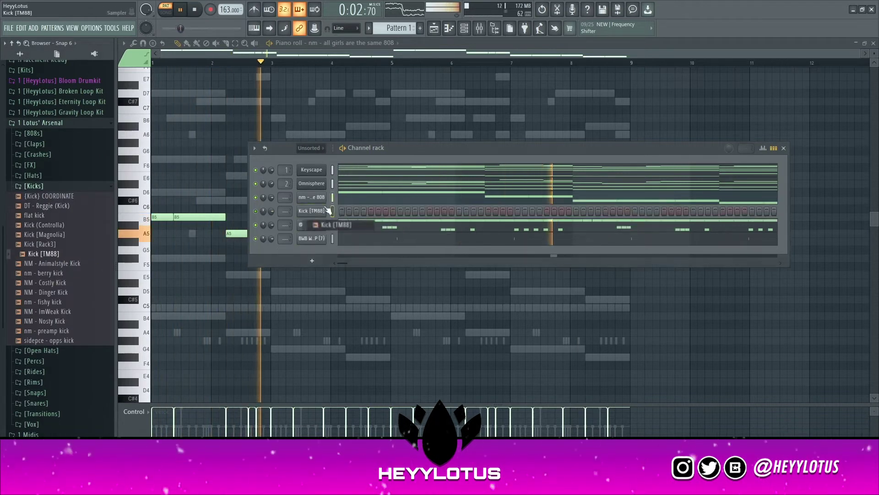
Step: Copy the 808 notes into the Kick [TM88] channel and turn them all into short, equal-length C5 hits
click(333, 197)
key(ctrl+c)
click(333, 211)
key(ctrl+v)
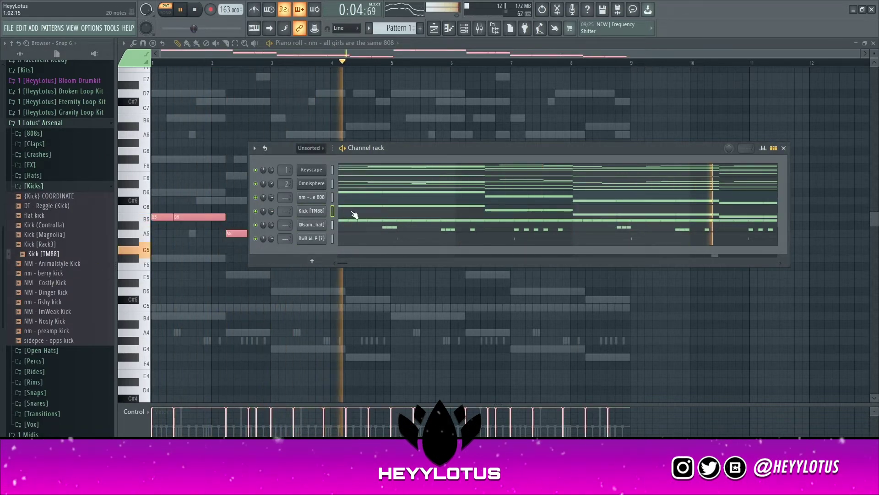
click(352, 213)
key(alt+k)
key(Return)
key(shift+d)
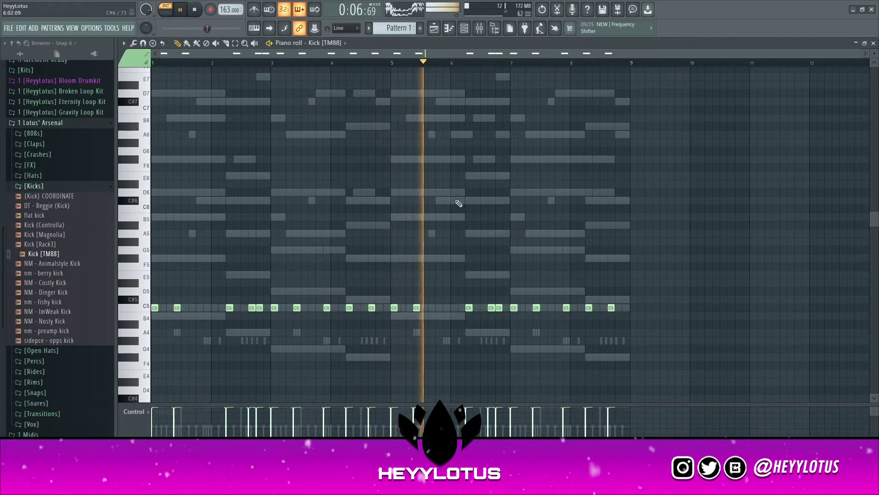
Step: Add Cardiak Open Hat_9 from the Open Hats folder as a new channel with hits on steps 5 and 37
click(465, 29)
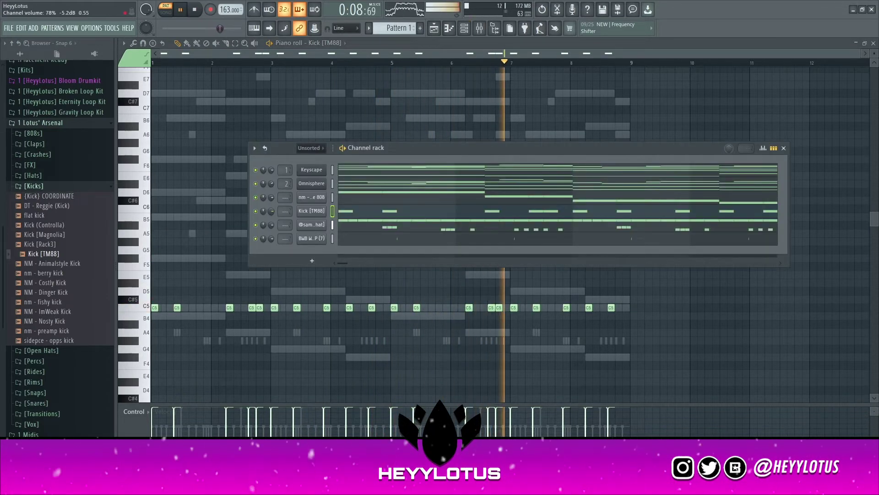
click(49, 186)
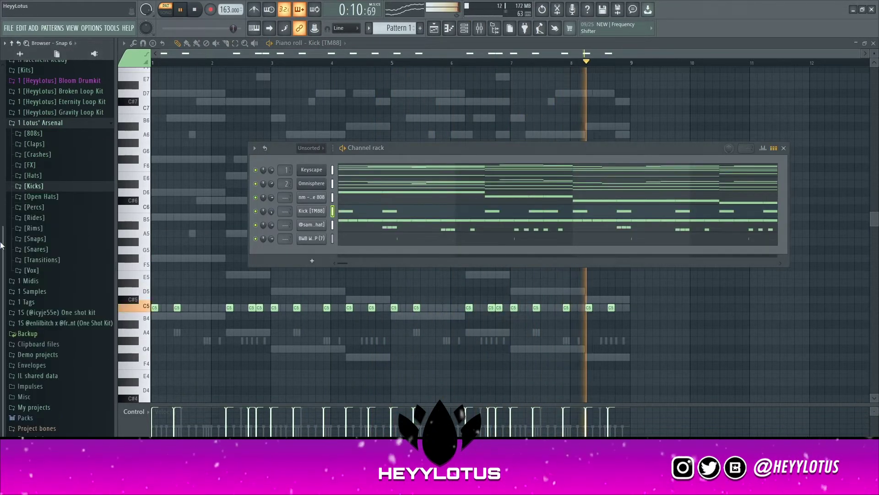
click(64, 196)
drag(64, 243, 314, 249)
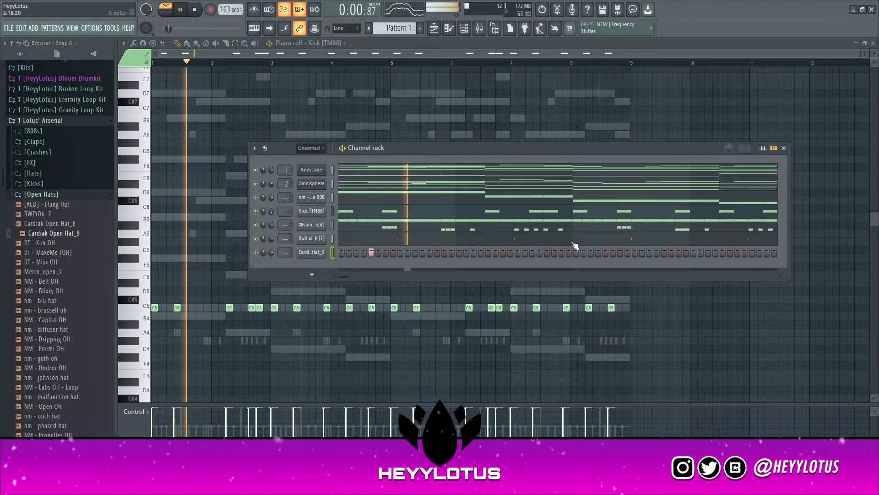
click(606, 253)
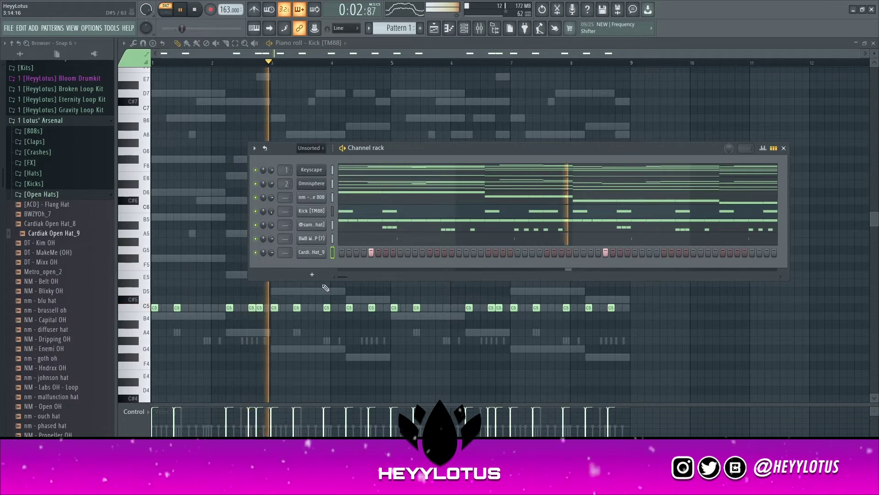
Step: Add the nm - blu hat open hat as another channel with a hit on step 1 and check its sampler settings
click(54, 196)
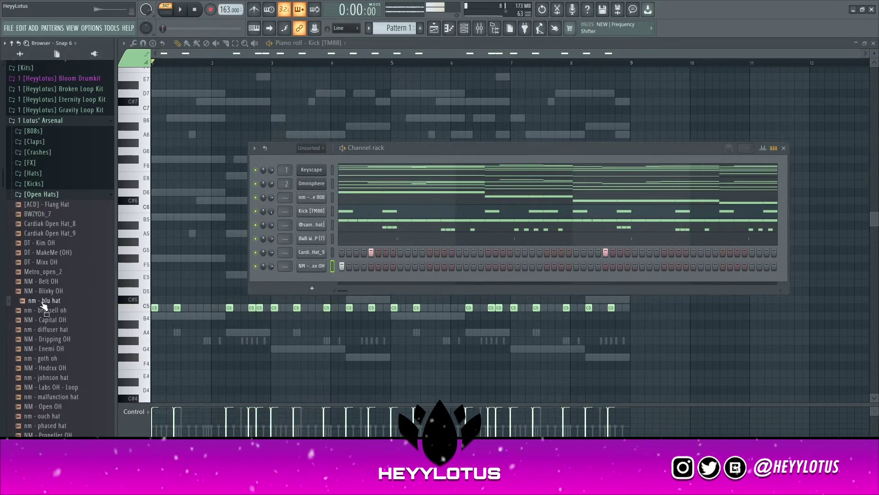
drag(329, 260, 330, 262)
key(space)
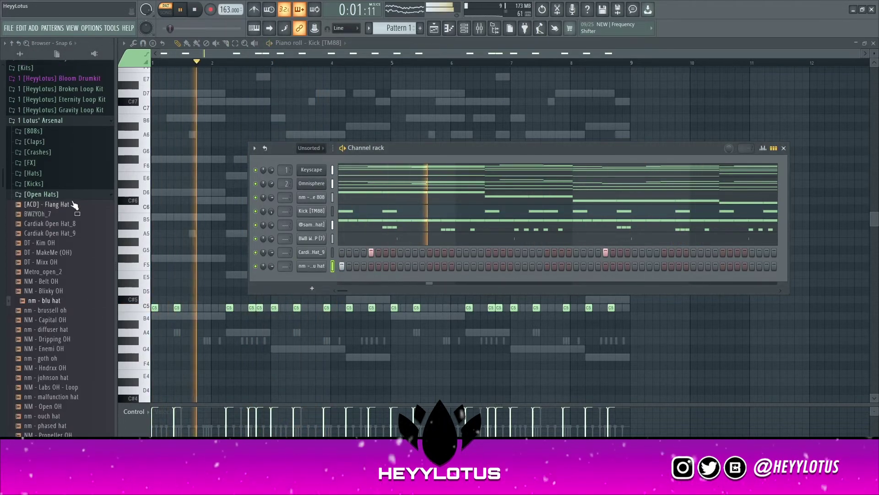
click(314, 267)
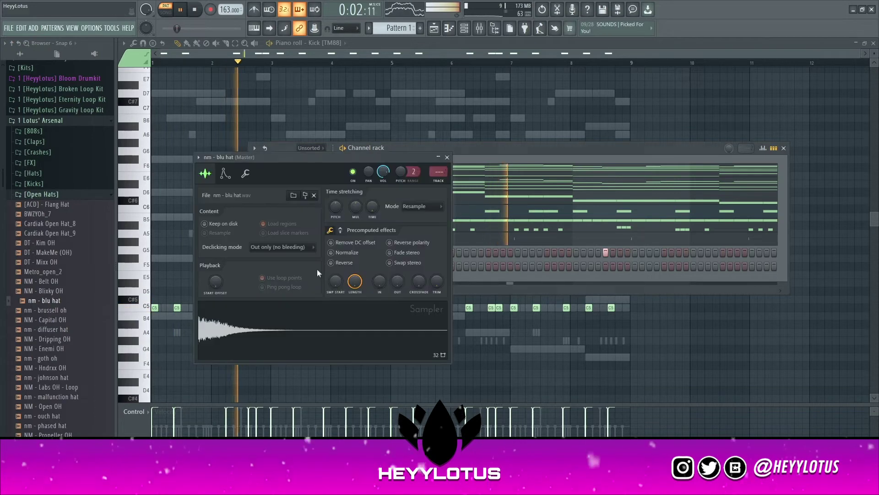
click(448, 158)
Step: Add MZ Rim [Can't Say] from the Rims folder as a new channel with hits on steps 3, 15 and 19
click(54, 194)
click(59, 226)
key(space)
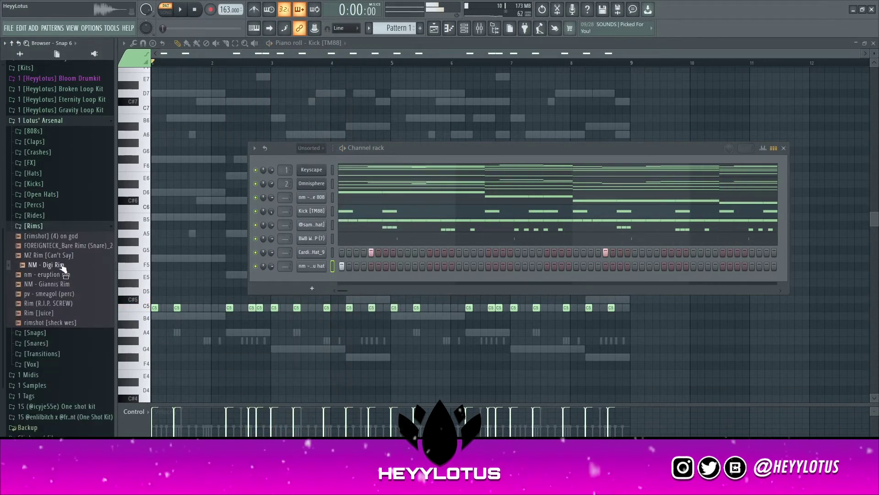
drag(306, 274, 309, 277)
key(space)
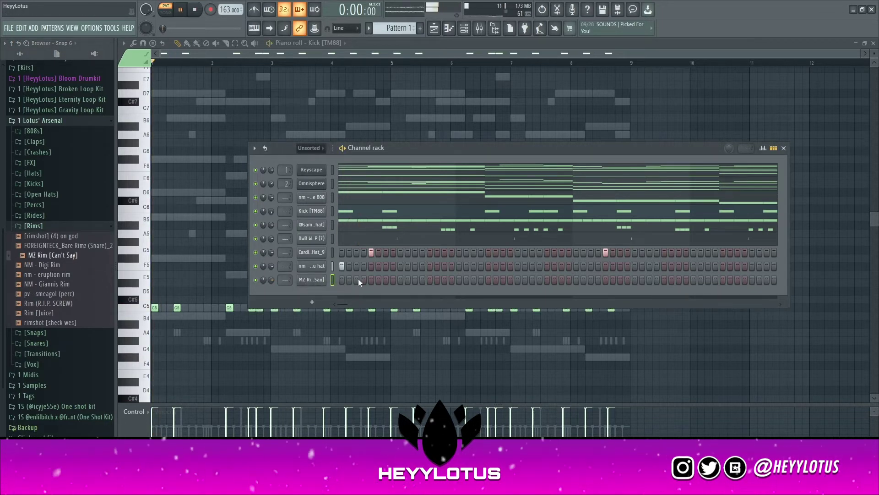
click(357, 279)
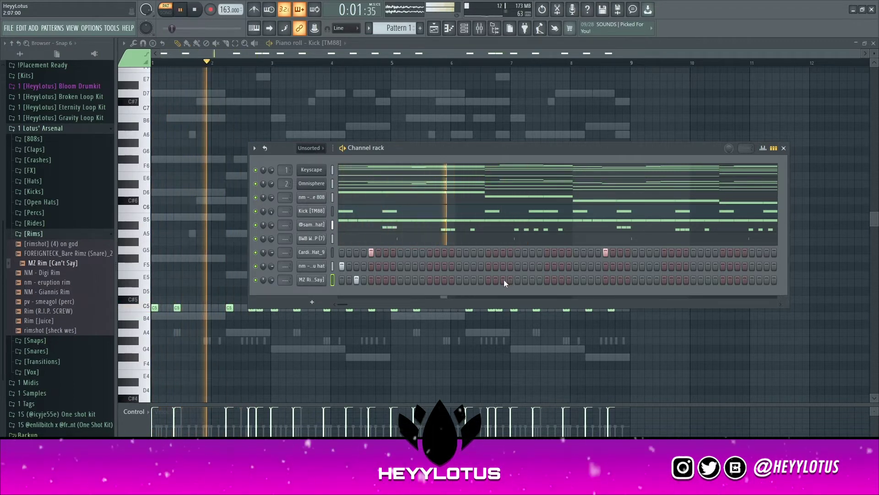
click(444, 279)
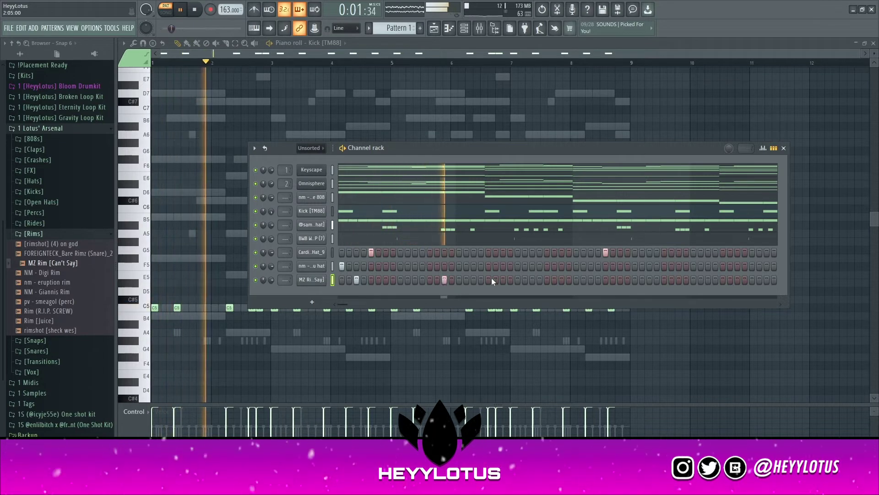
click(473, 280)
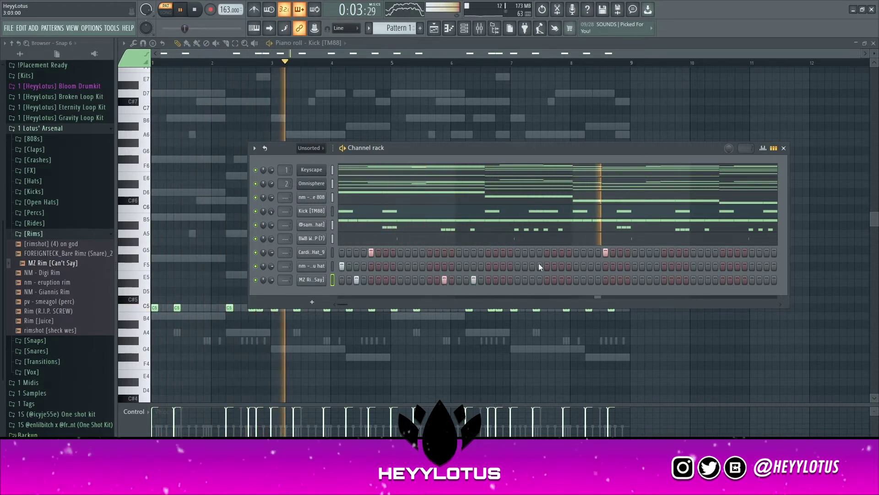
Step: Open the MZ Rim channel in the piano roll and duplicate its first two bars into bars 3–4
right_click(320, 279)
click(350, 278)
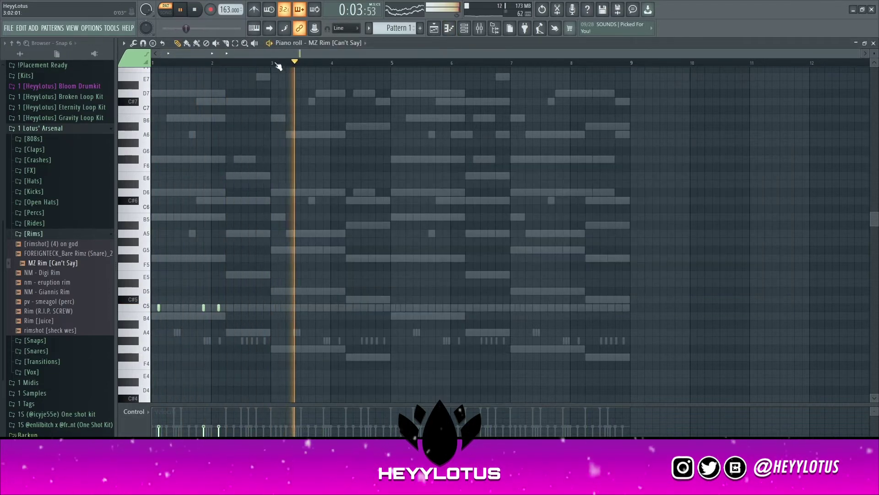
key(ctrl+b)
double_click(291, 65)
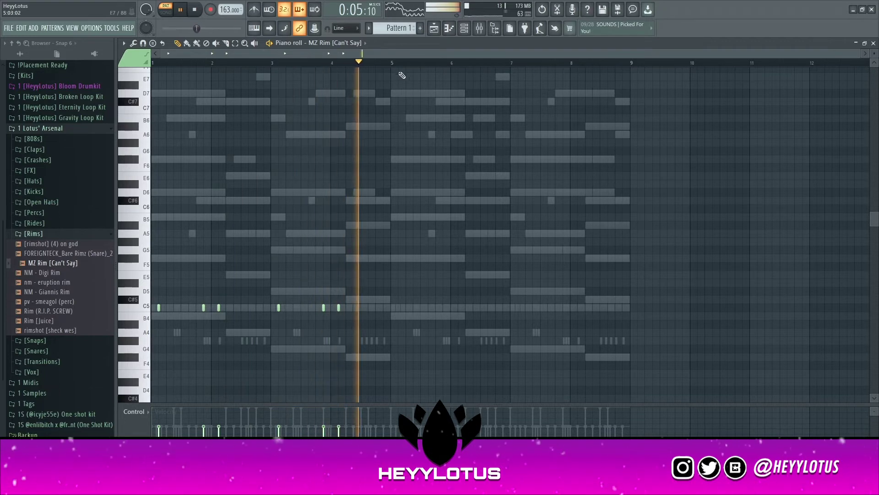
Step: Add two extra C5 rim hits late in bar 4 and play the pattern back from the start
scroll(335, 277, up, 2)
click(398, 308)
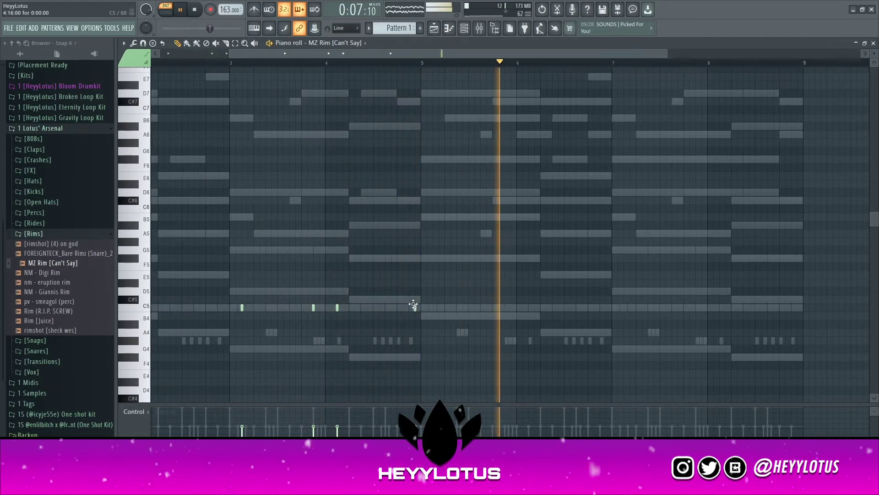
click(409, 307)
key(space)
key(space)
scroll(368, 236, down, 2)
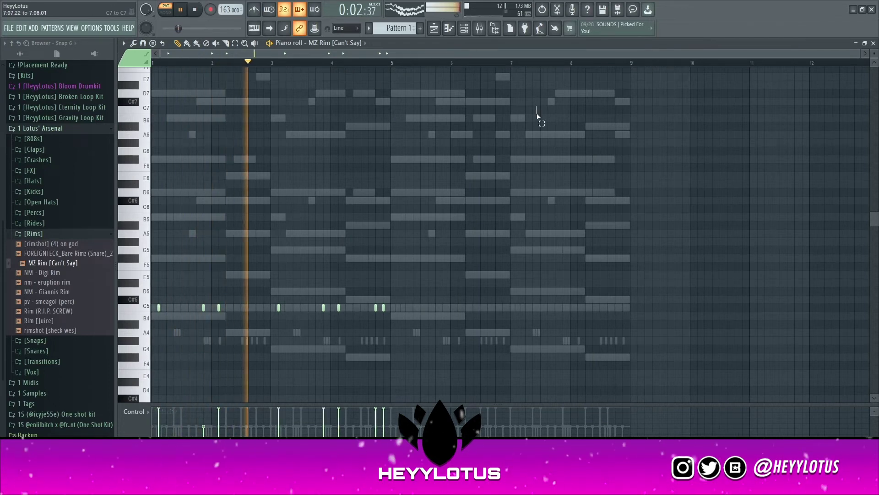
Step: Duplicate the whole four-bar rim pattern into bars 5–8 and deselect the notes
key(F6)
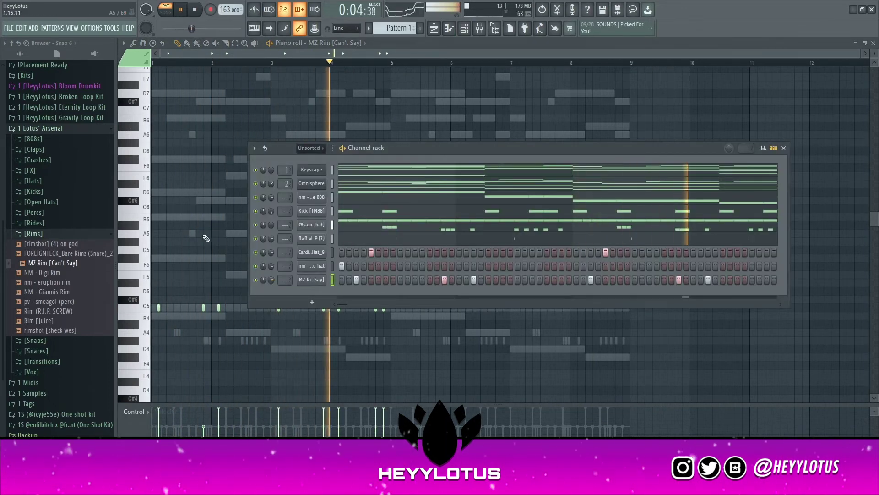
key(F6)
key(ctrl+a)
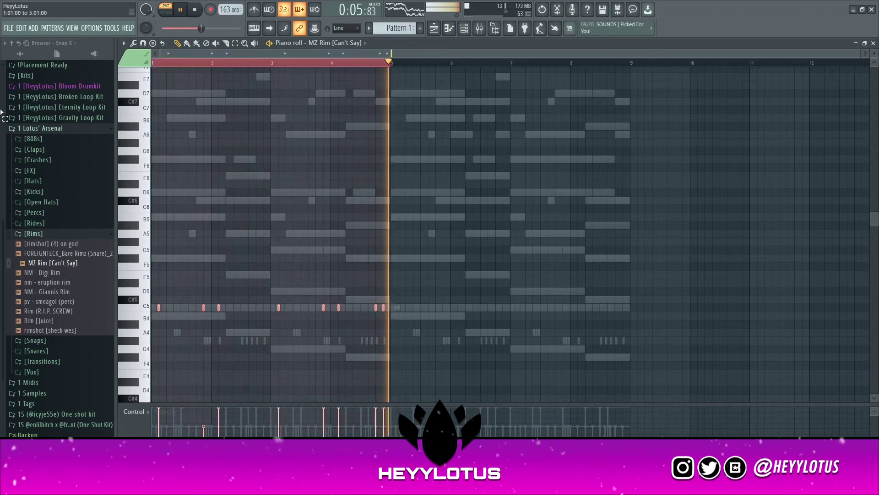
key(ctrl+b)
key(ctrl+d)
Step: Add HeyyLotus - Perc [idek] from the Bloom Drumkit's Percs folder as a new channel with a hit on step 13 and preview it
key(F6)
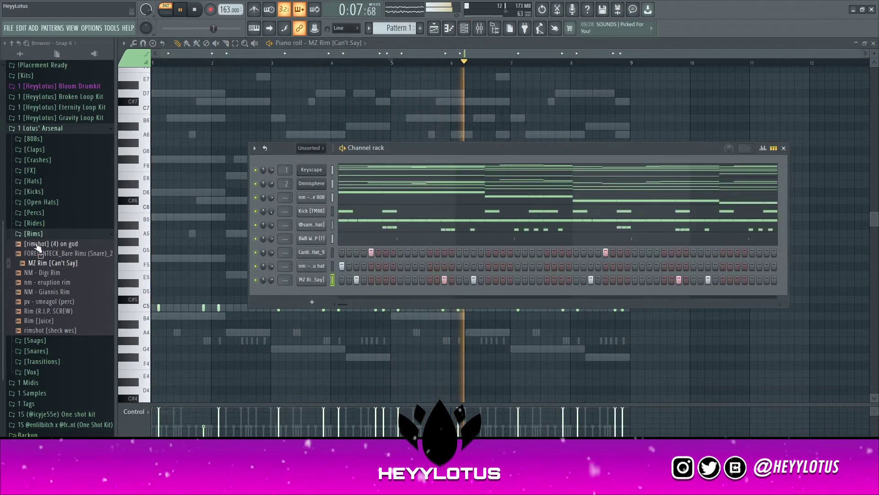
click(55, 235)
scroll(46, 238, up, 4)
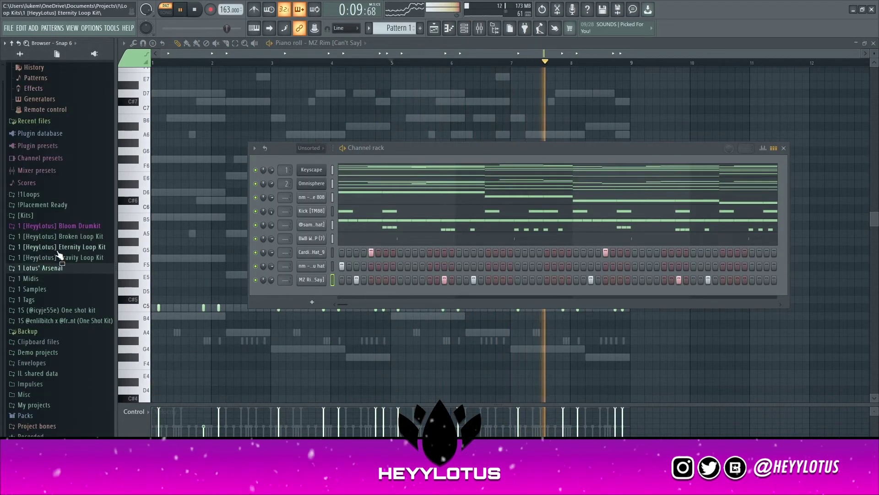
click(64, 226)
scroll(50, 318, down, 3)
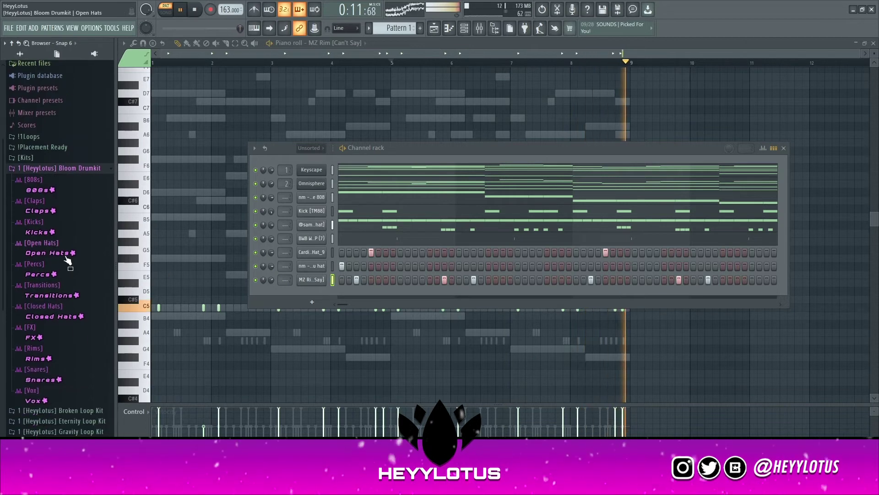
drag(58, 294, 81, 299)
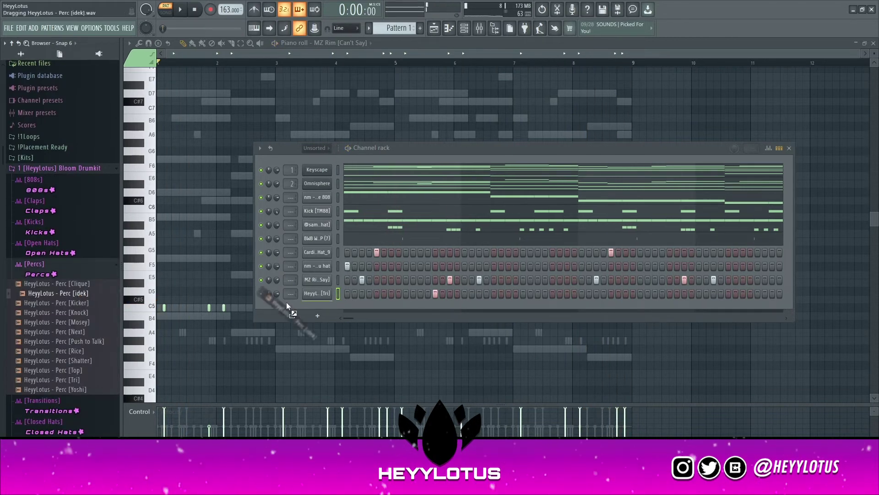
drag(337, 291, 338, 293)
key(space)
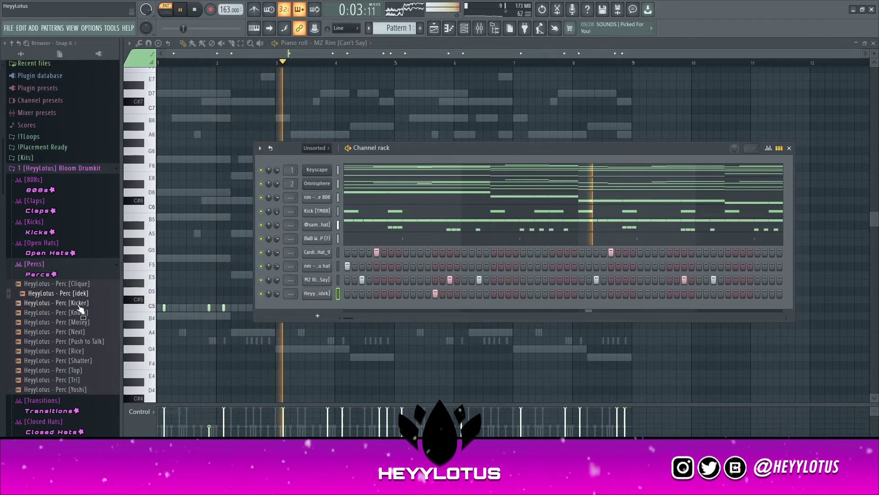
Step: Open the HeyyLotus - Perc [idek] channel in the piano roll and duplicate its four-bar pattern into bars 5–8
right_click(306, 291)
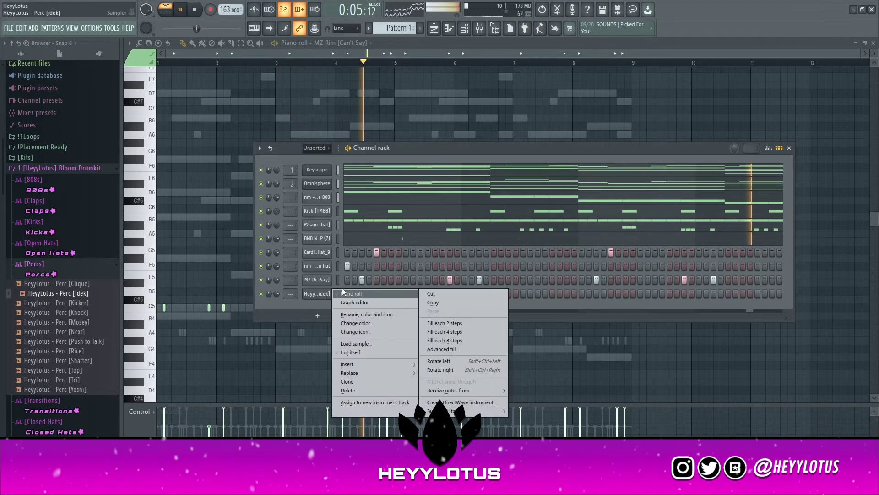
click(321, 294)
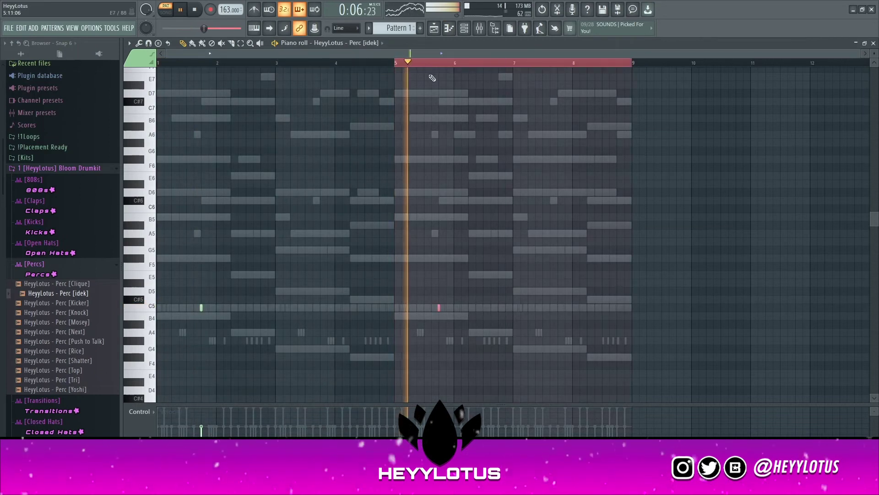
click(464, 28)
Step: Look through the Bloom Drumkit's FX samples and collapse the kit's folders in the browser
click(34, 263)
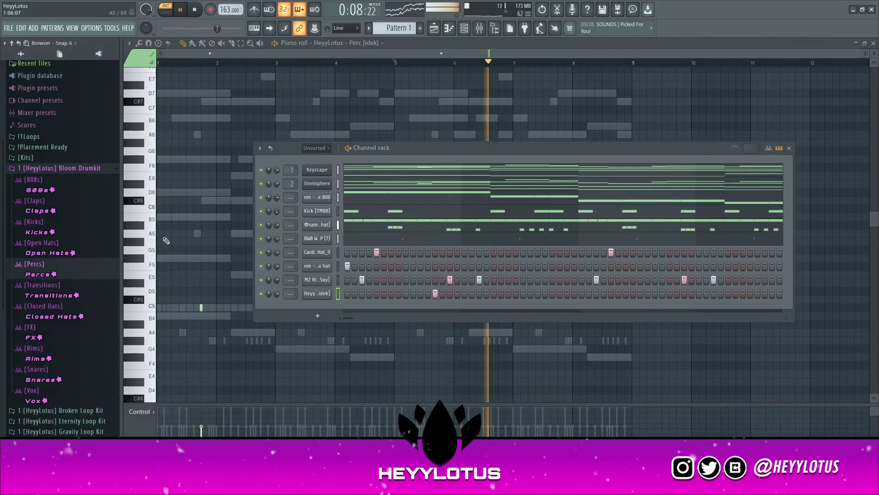
click(60, 342)
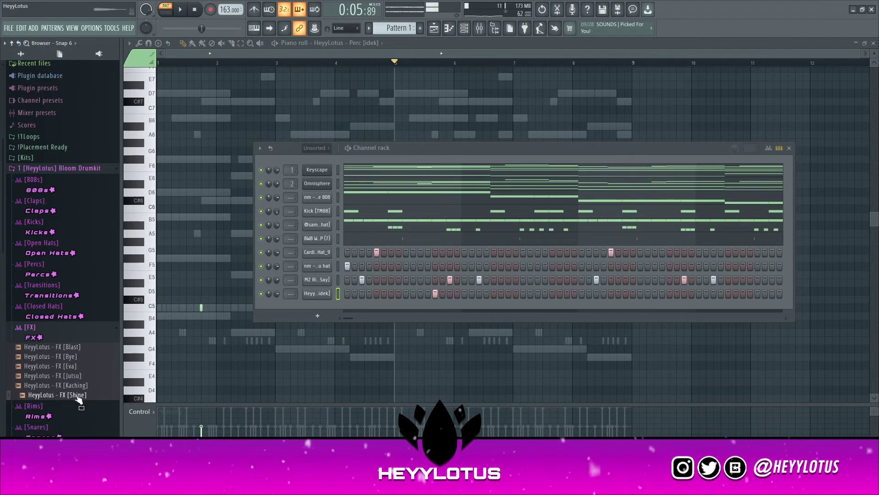
click(108, 326)
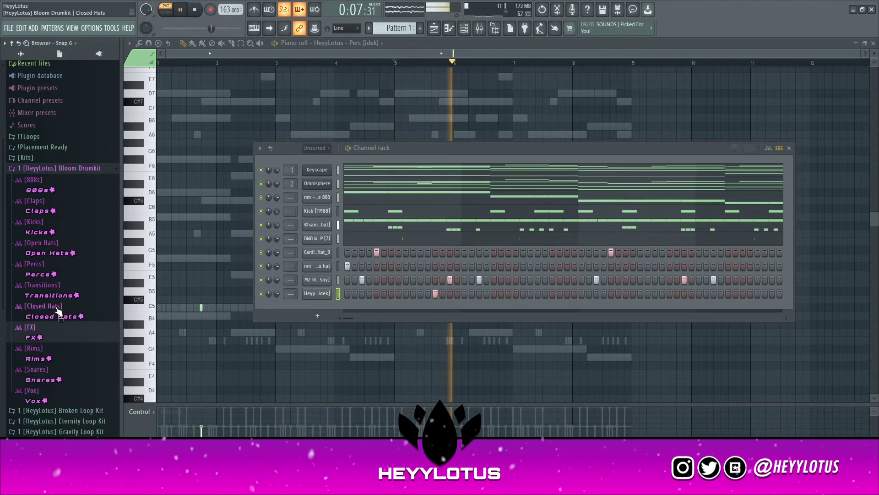
scroll(85, 261, up, 3)
click(52, 238)
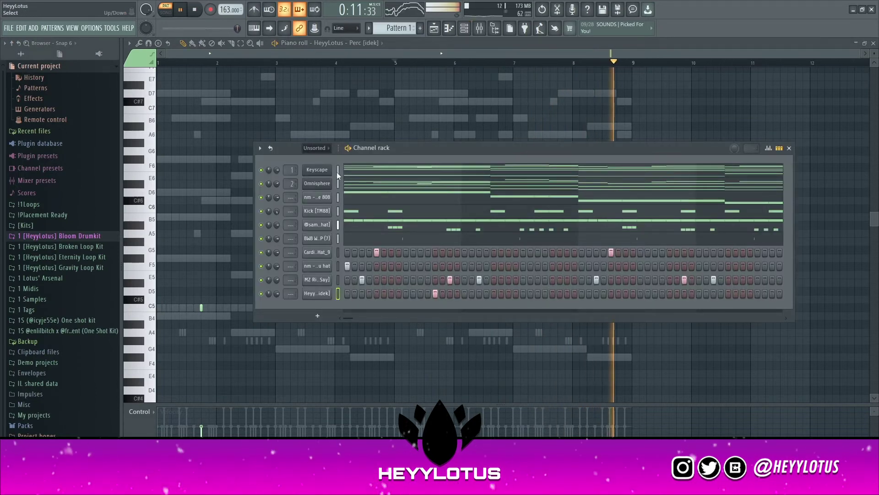
Step: Play the pattern with the mixer open and look through the plugins available for a new channel
key(F9)
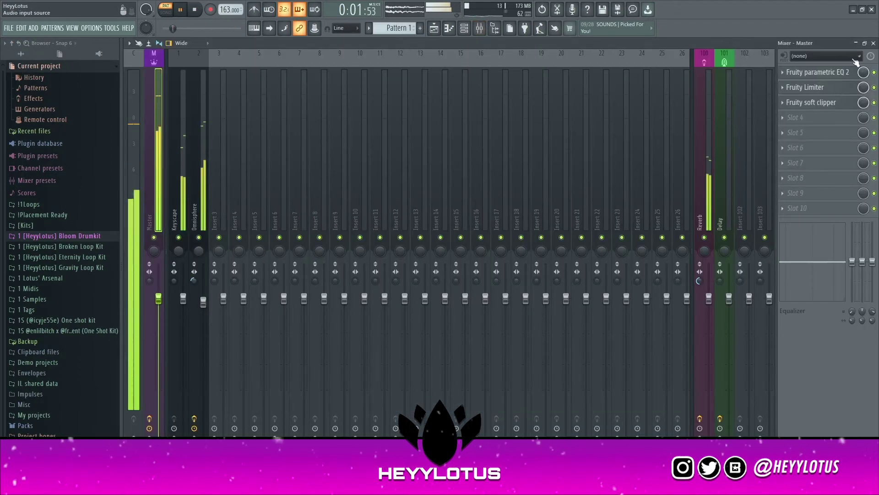
key(space)
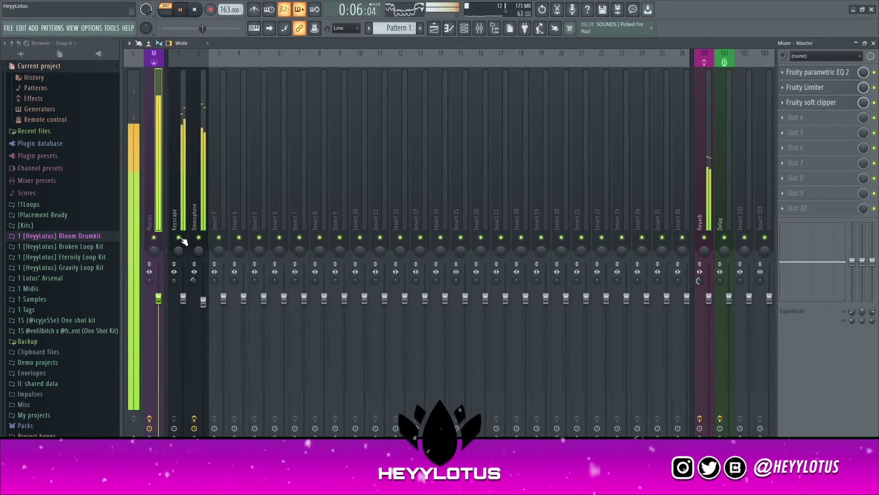
click(464, 28)
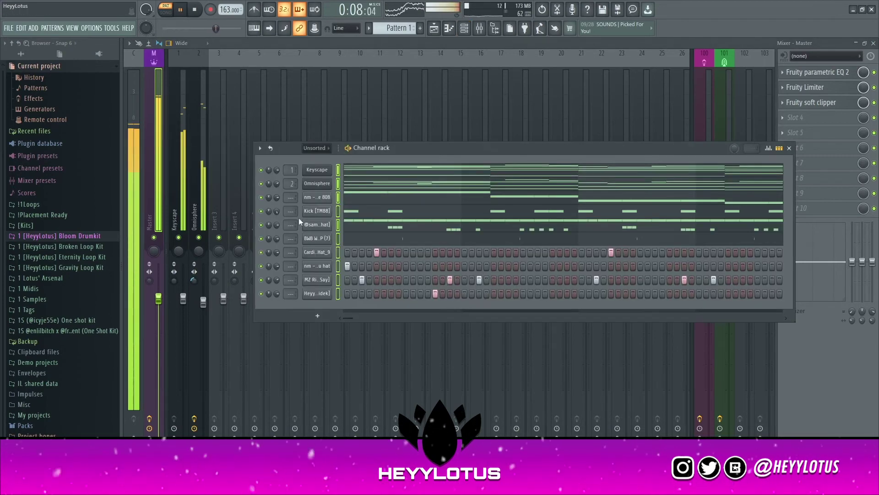
click(318, 316)
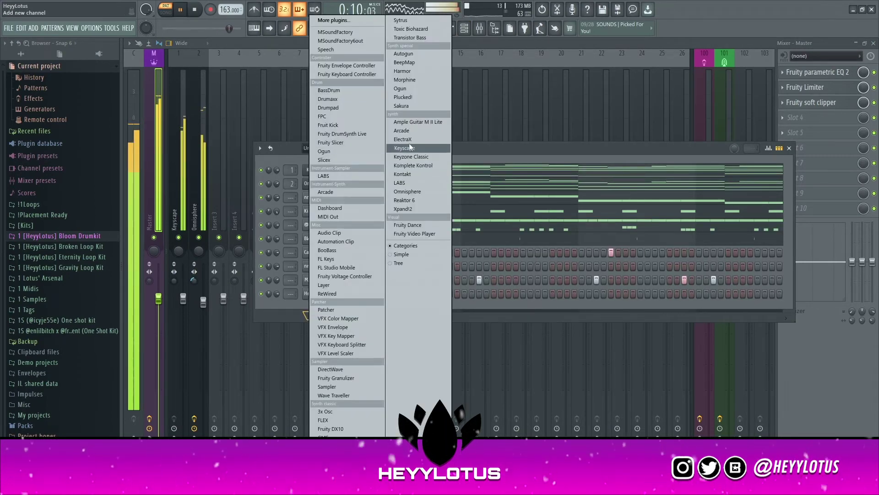
click(284, 312)
Step: Route the eight drum channels from the 808 through HeyyLotus - Perc [idek] to mixer inserts 3–10 and play the pattern
key(space)
click(219, 184)
drag(338, 197, 334, 344)
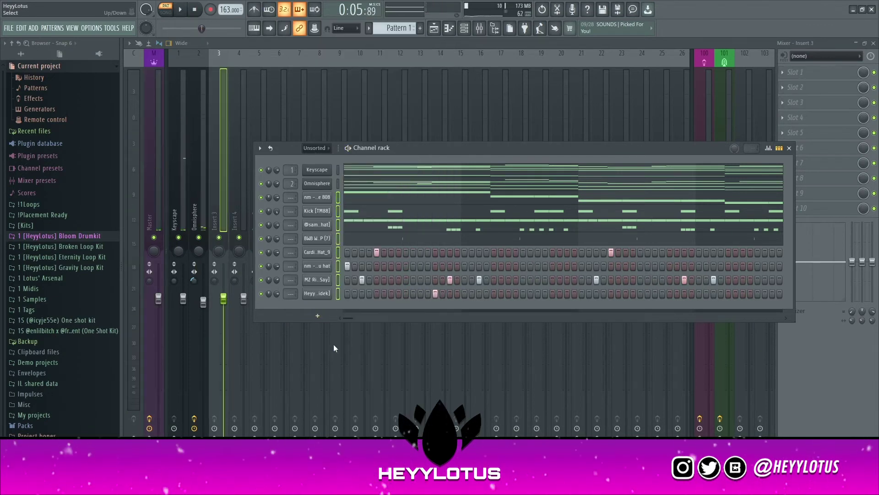
key(F6)
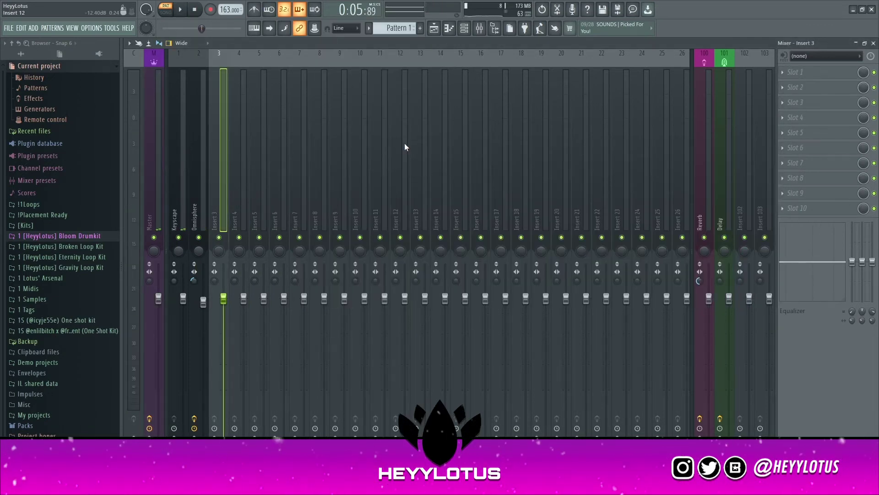
key(space)
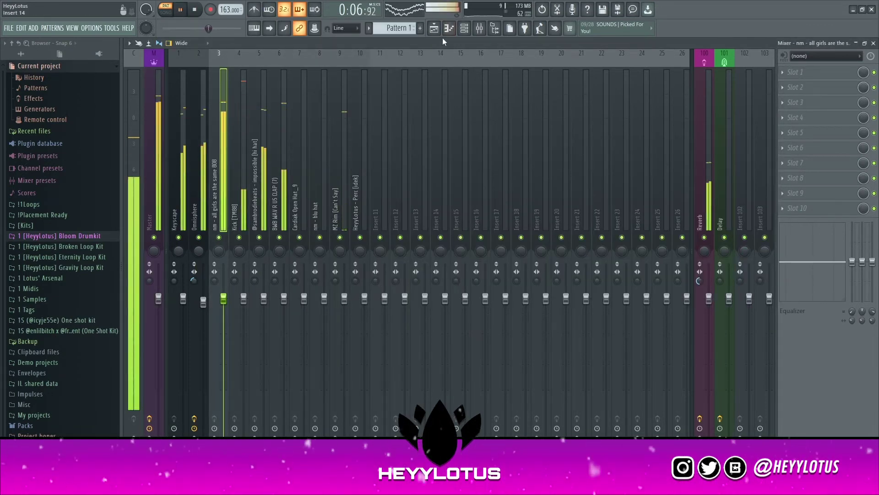
Step: Select all eight drum tracks in the mixer and move them from inserts 3–10 to inserts 4–11
key(F6)
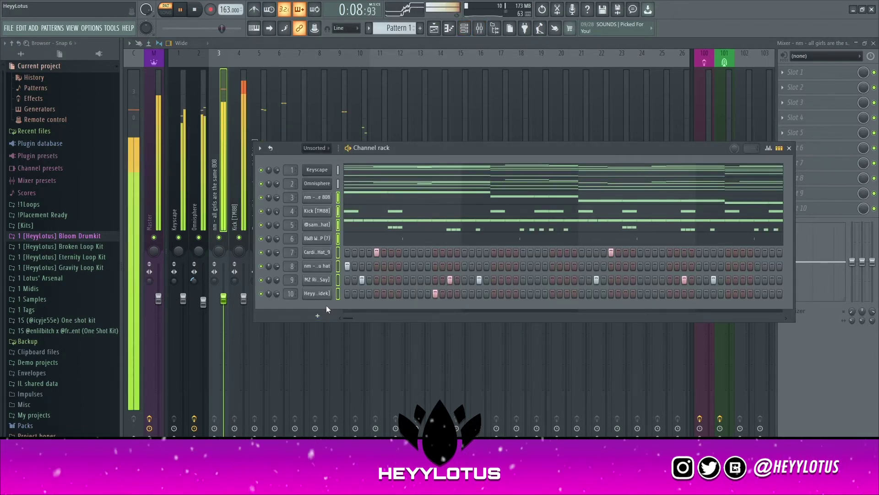
key(space)
key(F6)
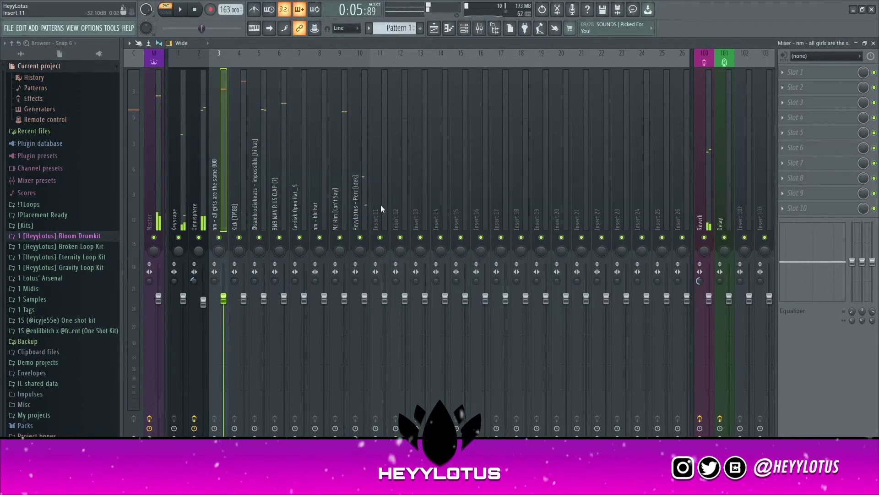
drag(356, 213, 236, 210)
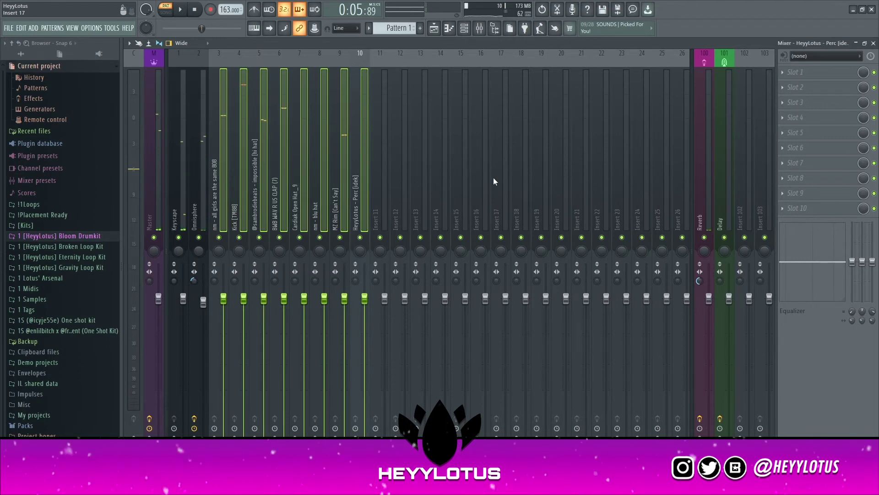
key(alt+Right)
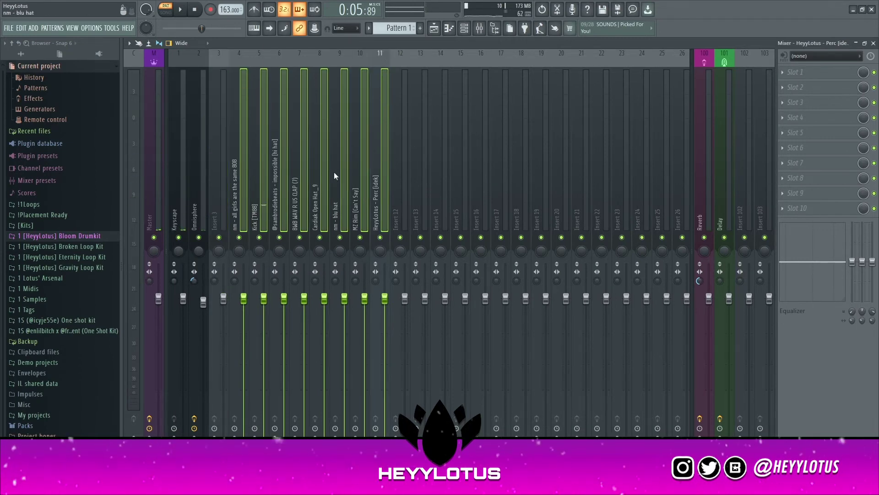
Step: Add an ElectraX channel below Omnisphere using the BL - be careful patch and give it the Omnisphere melody notes
click(470, 29)
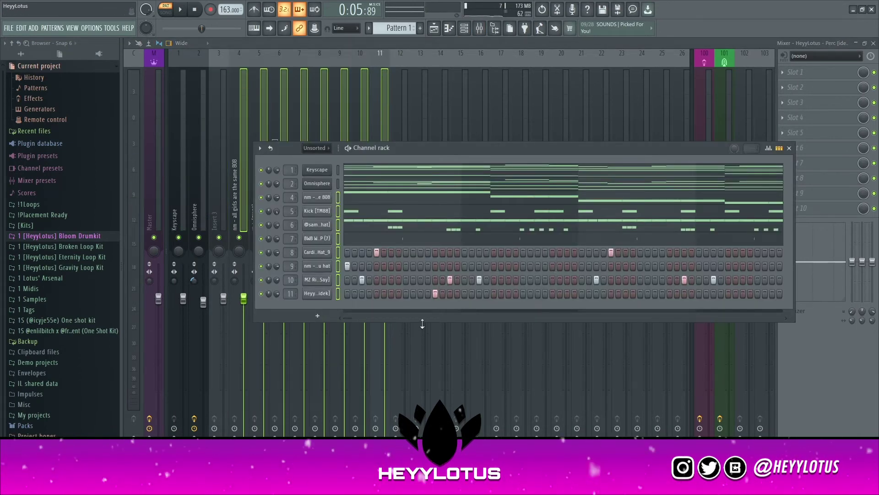
click(318, 316)
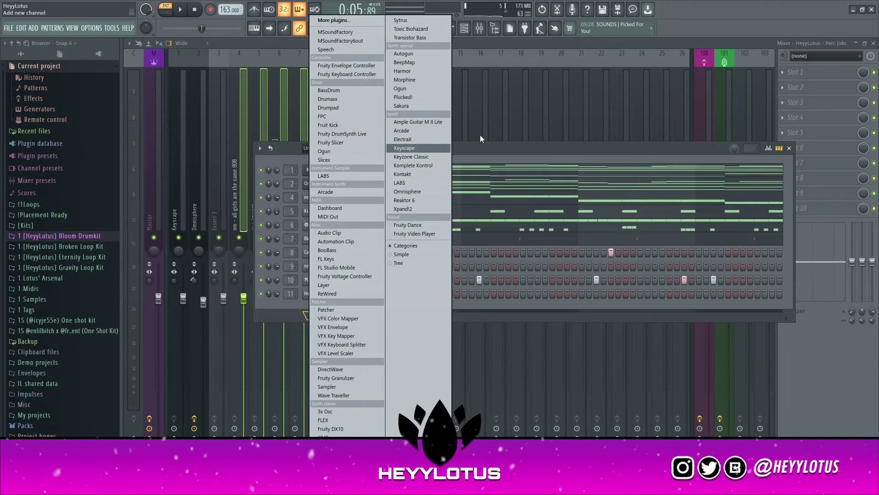
click(405, 139)
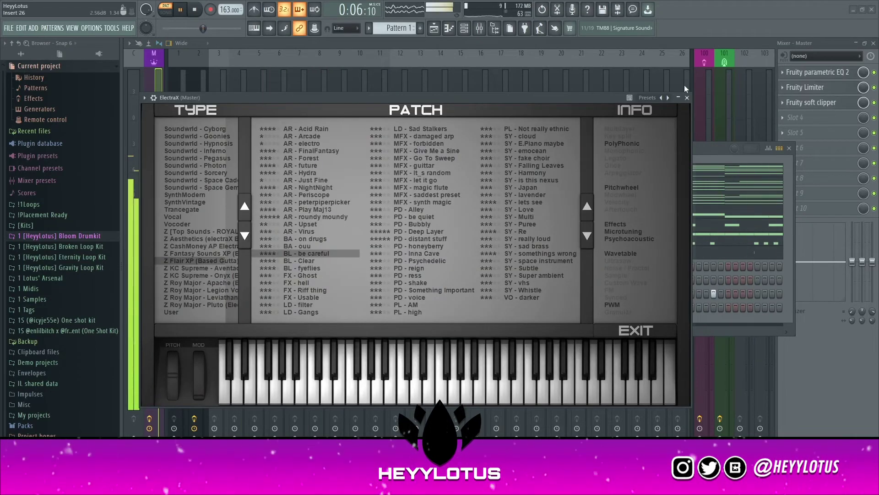
click(687, 99)
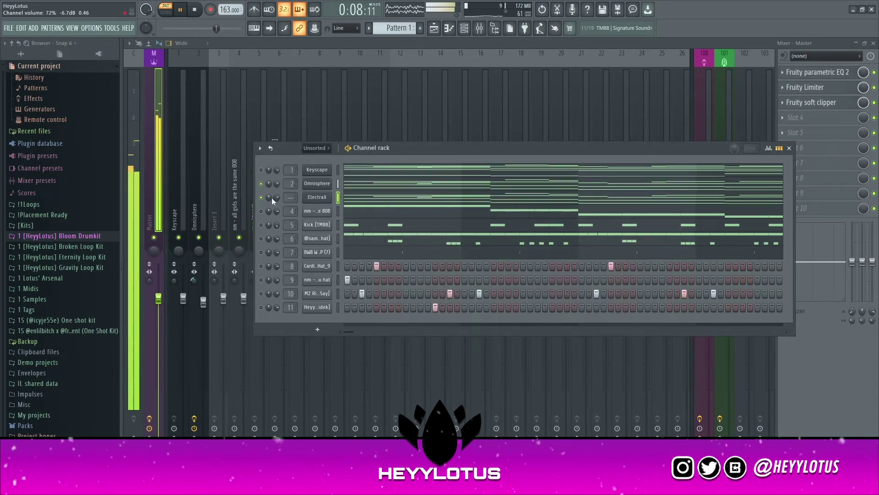
Step: Balance ElectraX's channel volume against the unmuted Keyscape melody and route ElectraX to mixer insert 3
scroll(277, 197, down, 3)
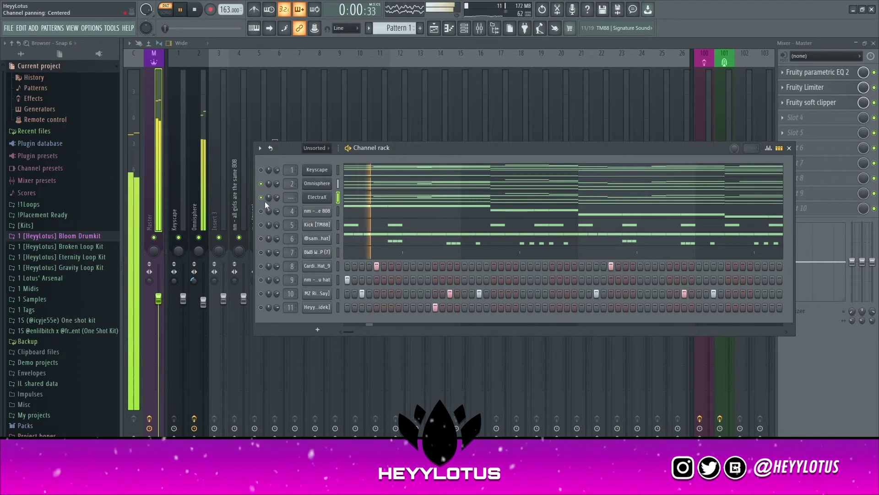
right_click(266, 200)
click(268, 171)
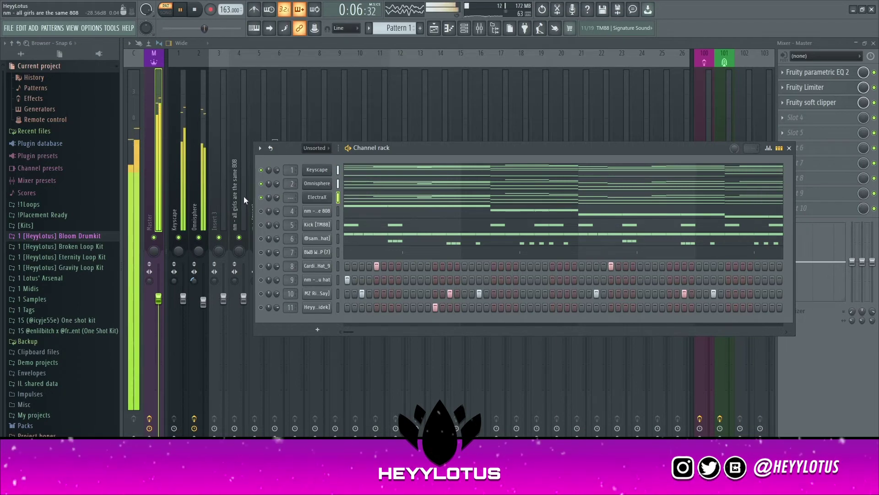
click(220, 197)
key(ctrl+l)
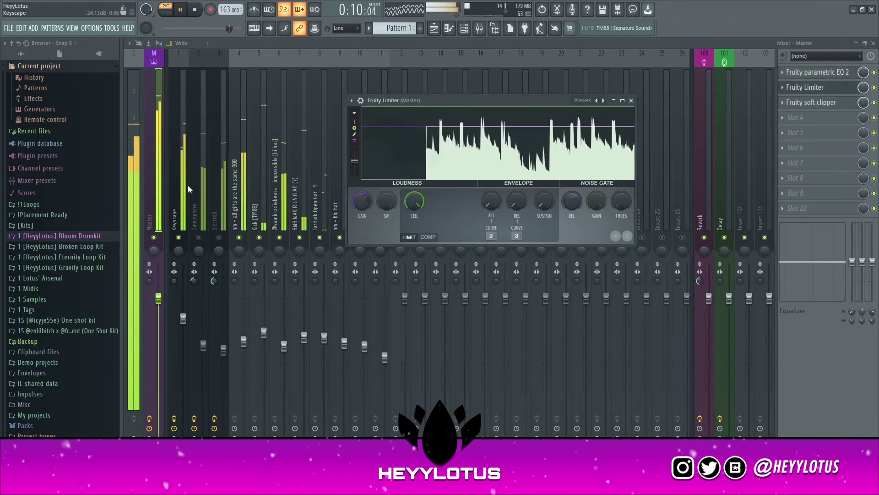
Step: Check the Master's Fruity Limiter and slightly boost the band 7 high shelf in its Fruity parametric EQ 2
key(Escape)
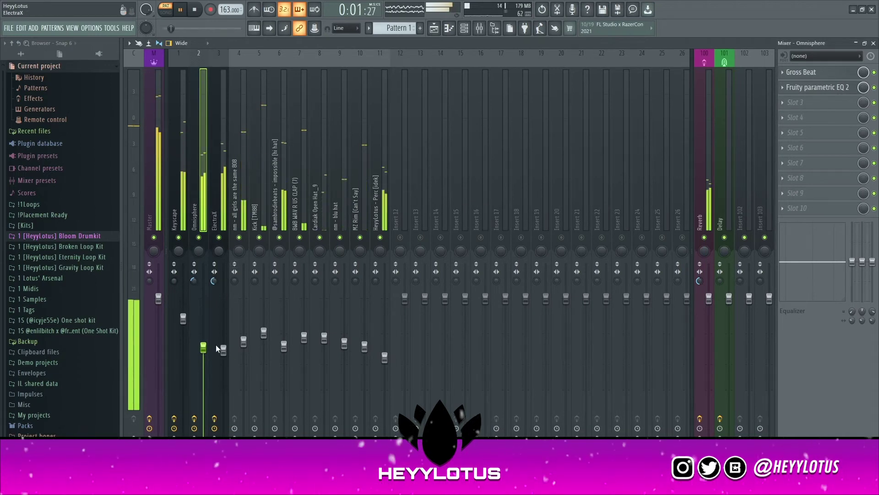
click(150, 220)
click(805, 88)
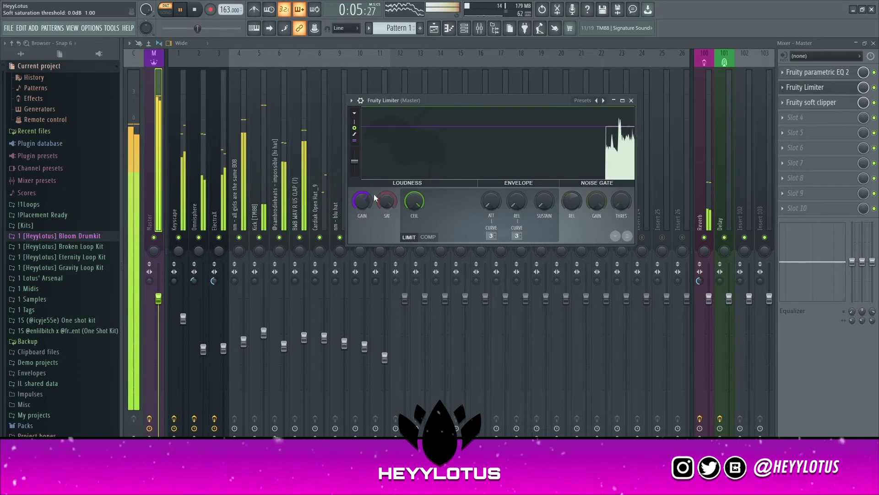
click(816, 72)
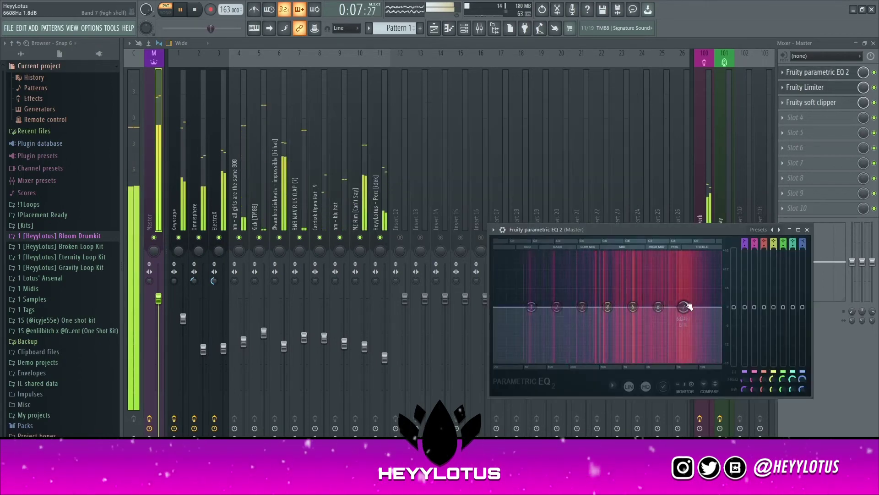
drag(687, 307, 666, 302)
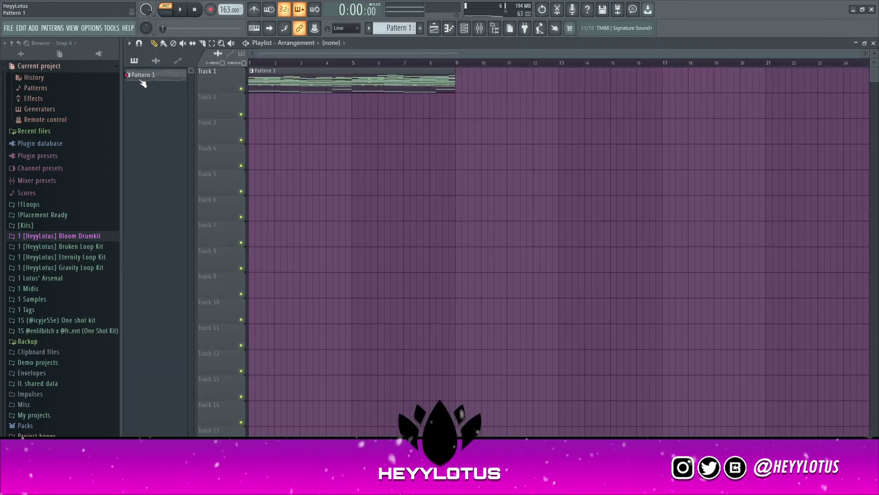
Step: Split Pattern 1 by channel and replace its clip with the eleven patterns on tracks 1–11, Keyscape at bar 1 and the rest at bar 9
right_click(147, 76)
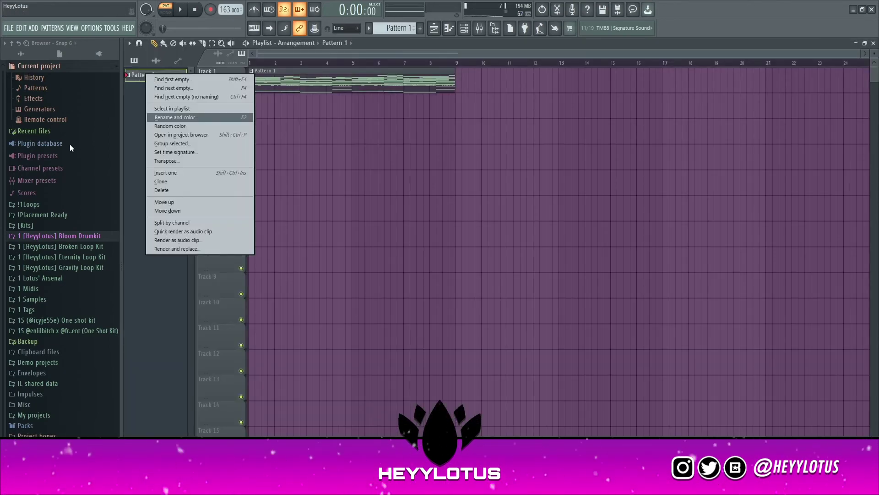
click(173, 223)
right_click(447, 82)
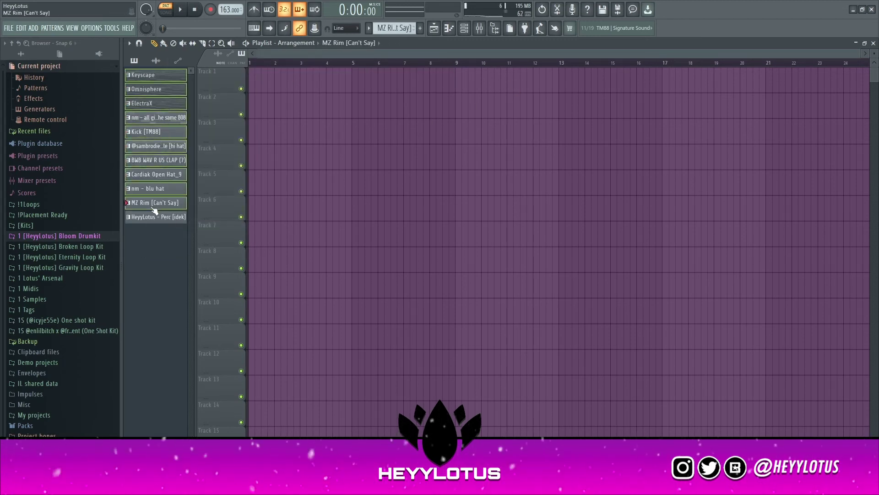
drag(233, 80, 280, 79)
drag(326, 79, 300, 81)
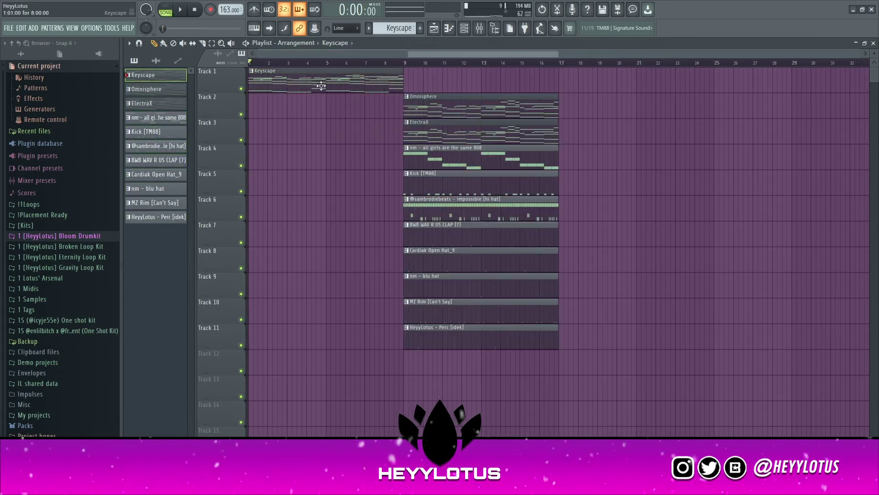
Step: Open the Keyscape pattern in the piano roll, strum its notes slightly with the strumizer and randomize their velocities
double_click(277, 81)
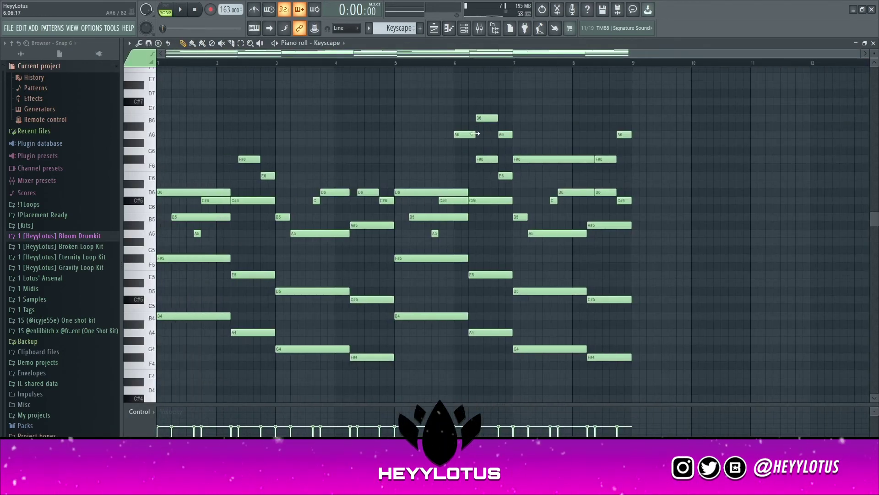
key(alt+s)
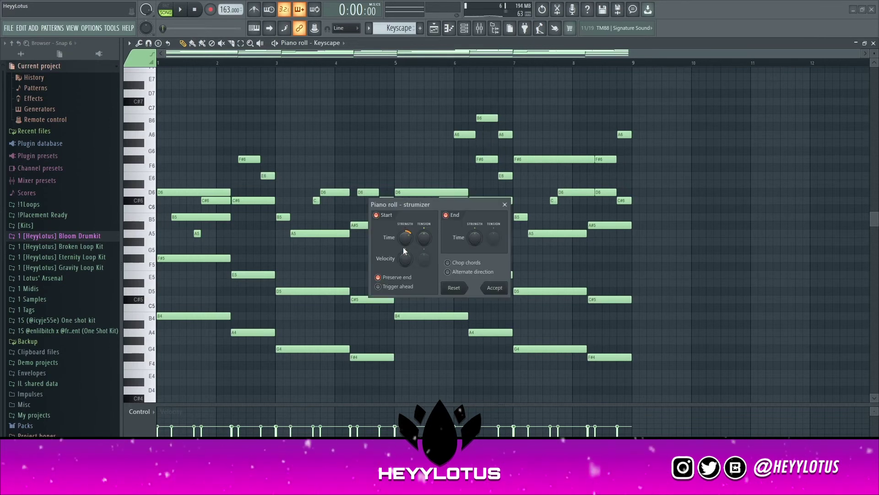
key(Escape)
key(alt+r)
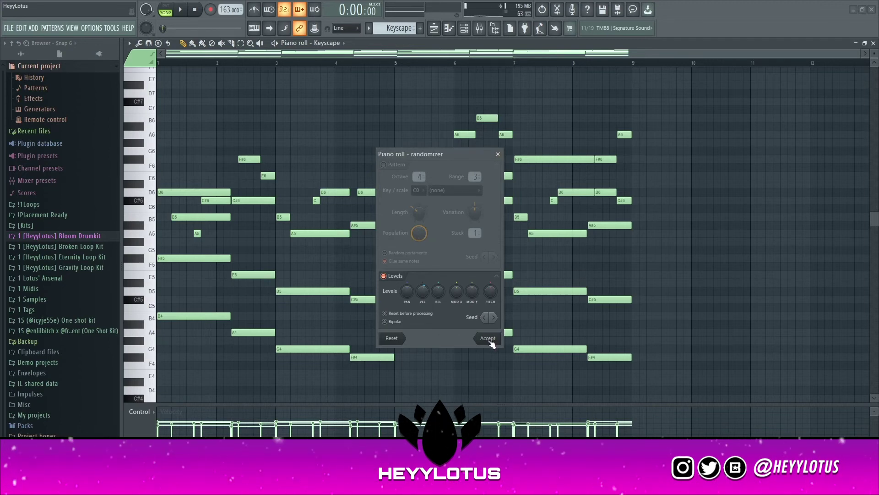
scroll(600, 153, down, 1)
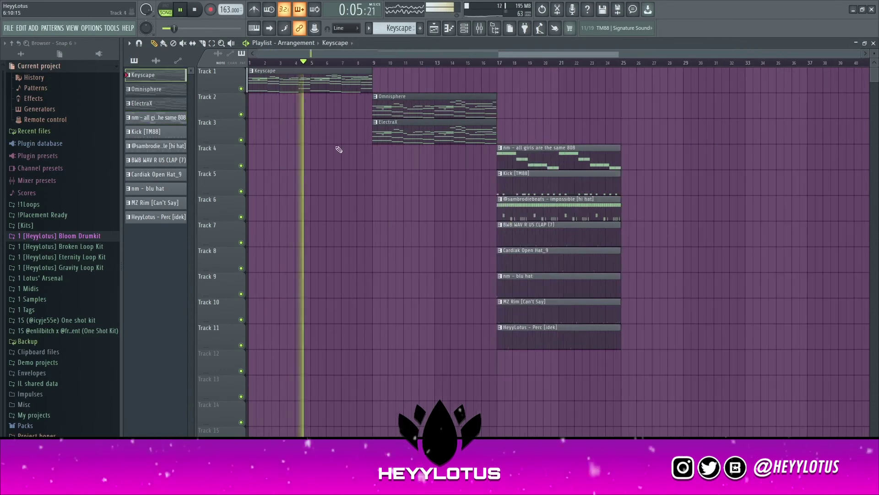
key(F9)
click(630, 100)
key(F9)
click(518, 225)
click(379, 234)
click(517, 199)
click(378, 208)
Step: Duplicate the bar 17 drum patterns to bar 25, keeping the kick only at bar 25, and copy Omnisphere and ElectraX to bar 17
drag(636, 366, 508, 154)
drag(558, 250, 683, 251)
drag(485, 137, 389, 98)
drag(404, 122, 528, 122)
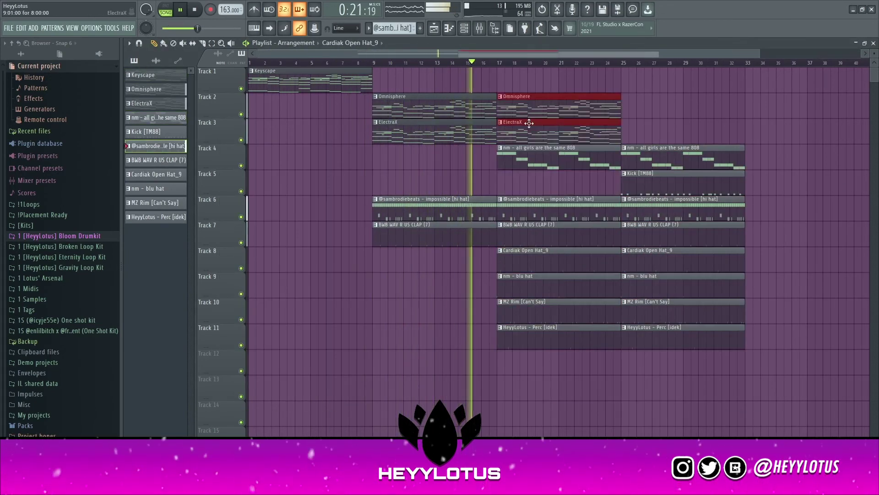
Step: Extend the arrangement with Keyscape at bars 17, 25 and 33, duplicating the drums to bar 33 without Omnisphere, ElectraX or the kick
scroll(715, 224, down, 1)
drag(643, 373, 595, 76)
drag(583, 250, 687, 250)
right_click(678, 131)
right_click(671, 108)
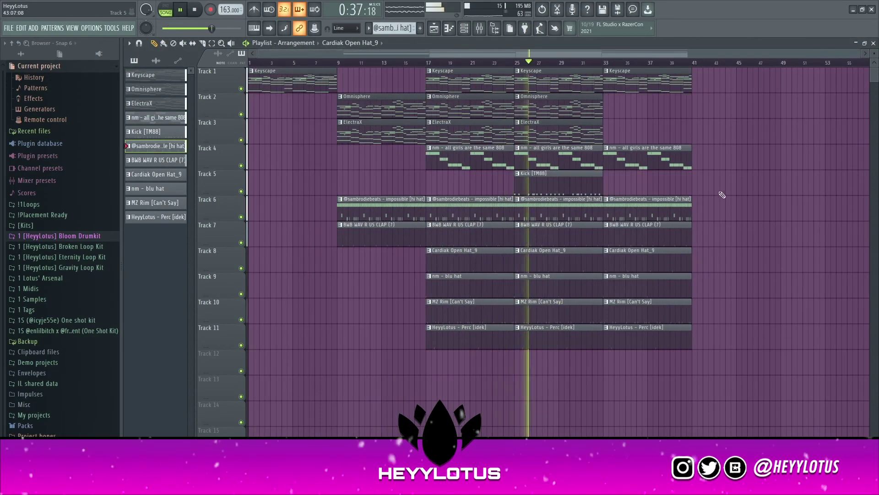
Step: Remove the HeyyLotus perc, MZ Rim and Cardiak open hat patterns at bar 33
drag(206, 29, 217, 29)
click(155, 74)
right_click(660, 334)
right_click(660, 311)
right_click(659, 259)
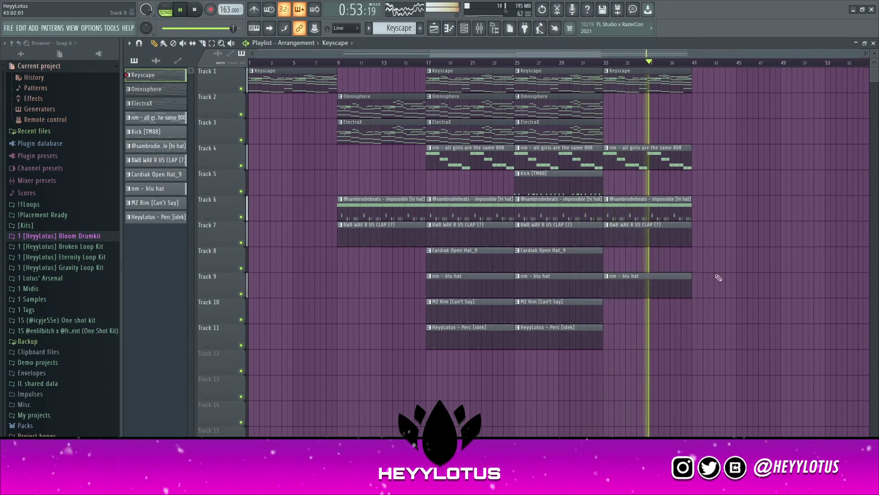
Step: Build the section from bar 41 with kick and open hat, adding rim and perc at bar 49 and Omnisphere and ElectraX from bar 49
scroll(785, 210, down, 1)
click(674, 257)
drag(518, 359, 486, 312)
drag(490, 312, 697, 311)
mouse_move(538, 134)
mouse_down()
mouse_move(503, 113)
mouse_move(709, 112)
mouse_up()
drag(710, 112, 779, 113)
Step: Duplicate the full melody and drum section of bars 17–32 to bar 65
scroll(756, 152, down, 1)
drag(488, 339, 390, 80)
mouse_move(407, 113)
mouse_down()
mouse_move(797, 112)
mouse_move(779, 112)
mouse_up()
scroll(732, 152, down, 1)
ctrl+click(658, 183)
Step: Build the outro at bar 89 by copying Omnisphere, ElectraX and the drum patterns there without the 808 and kick
drag(774, 142, 728, 105)
drag(738, 110, 795, 110)
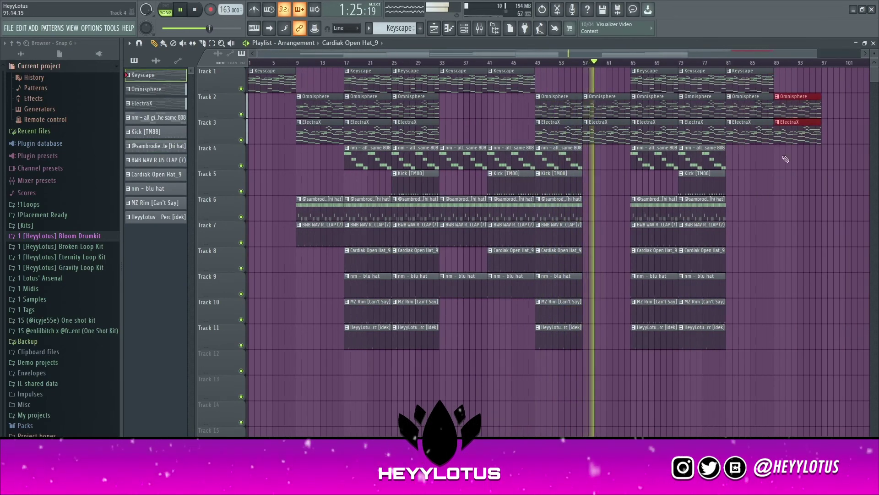
drag(701, 215, 797, 215)
Step: Add the TBP - Convict Rise - Loop transition sample from Lotus' Arsenal to track 12 at bars 9 and 57
click(40, 278)
click(42, 356)
scroll(57, 383, down, 3)
scroll(550, 366, up, 5)
mouse_move(60, 364)
mouse_down()
mouse_move(558, 365)
mouse_move(300, 361)
mouse_up()
scroll(531, 392, up, 4)
scroll(525, 397, down, 8)
Step: Place the FX [silk]_2 transition sample just before bars 17 and 65 on track 11 and bars 33 and 81 on track 12
drag(216, 29, 170, 28)
click(288, 62)
click(62, 239)
scroll(64, 240, up, 2)
click(58, 289)
scroll(339, 348, up, 3)
double_click(341, 328)
mouse_move(41, 329)
mouse_down()
mouse_move(338, 339)
mouse_move(461, 362)
mouse_up()
click(418, 147)
scroll(373, 367, down, 2)
Step: Shorten the bar 9 hi hat clip to end about one bar before bar 17 and collapse the Transitions folder
drag(337, 210, 331, 211)
click(41, 289)
click(63, 290)
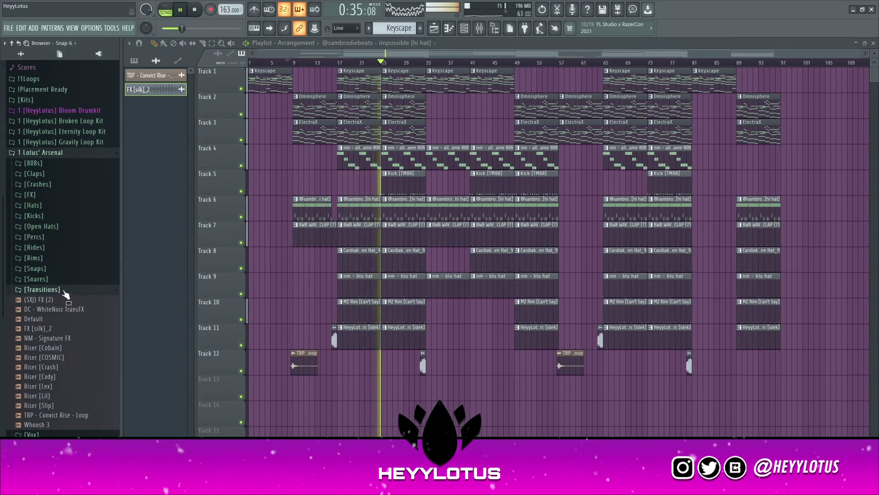
click(55, 290)
Step: Add the Heyy Lotus tag just before bar 9 on track 8 and the Laugh sample at bar 9 on track 14
click(28, 332)
drag(36, 351, 288, 263)
scroll(289, 274, up, 5)
double_click(291, 251)
click(441, 146)
scroll(321, 297, down, 3)
drag(26, 361, 324, 414)
click(26, 332)
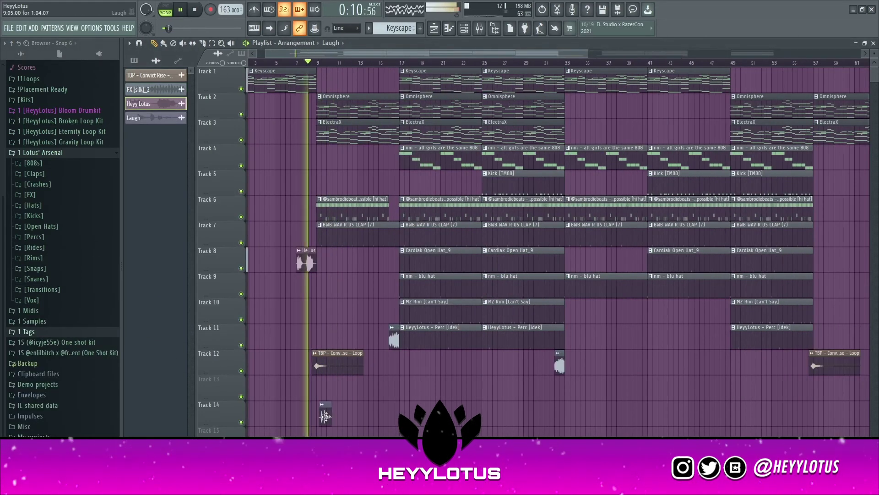
Step: Set up the Laugh channel and check the four audio clips' routing to mixer inserts 12–15
double_click(324, 405)
click(450, 157)
key(F6)
key(F9)
drag(397, 235, 476, 235)
Step: Send the Heyy Lotus insert to the Reverb and Delay tracks, raising its Delay send, and close the mixer and channel rack
click(436, 213)
key(space)
key(space)
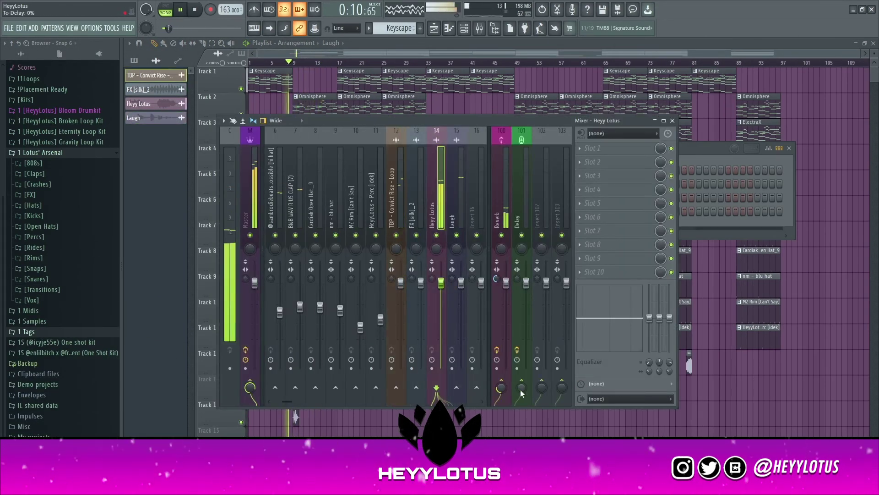
drag(522, 388, 521, 378)
click(456, 220)
click(673, 120)
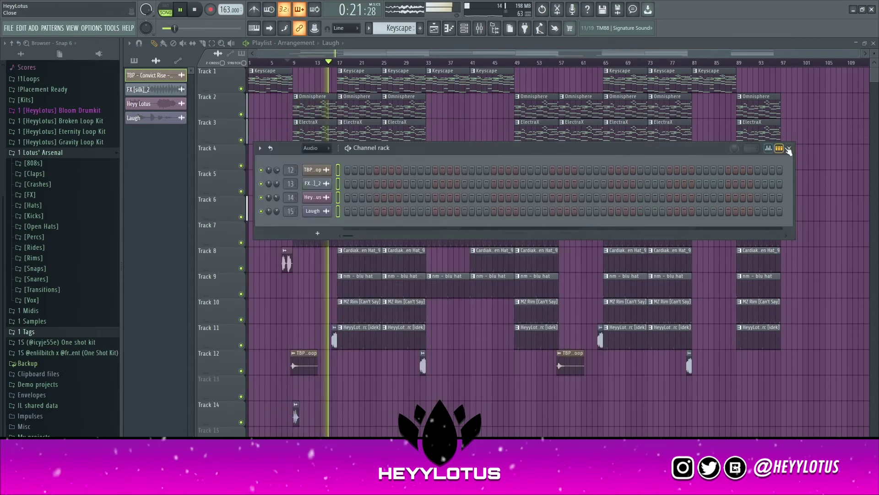
click(790, 148)
Step: Play the tag section before bar 9 and lower the Laugh insert's mixer volume against Heyy Lotus
mouse_move(172, 28)
mouse_down()
mouse_move(180, 29)
mouse_move(167, 28)
mouse_up()
click(282, 63)
scroll(297, 277, up, 1)
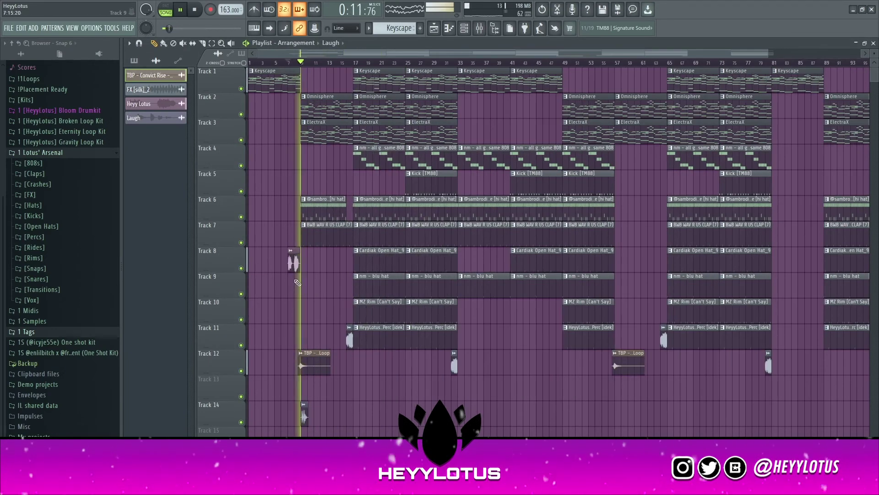
key(F9)
click(436, 213)
key(space)
key(space)
click(456, 220)
key(space)
key(space)
click(436, 213)
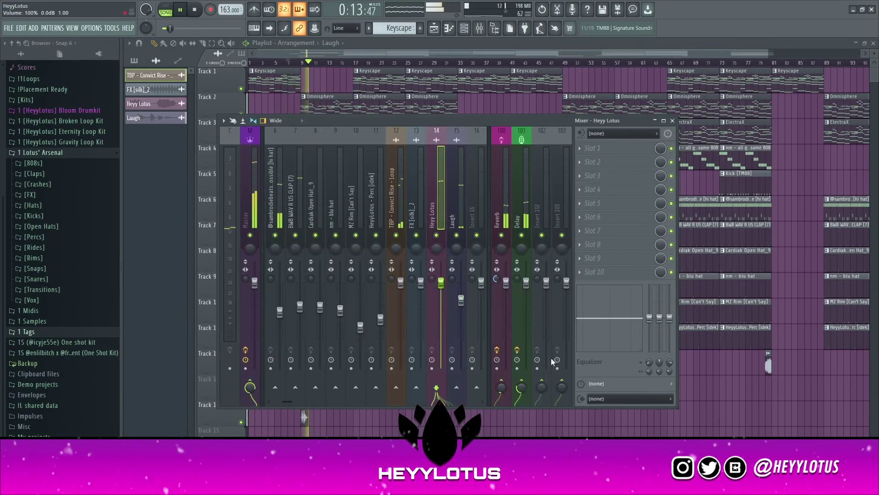
click(457, 220)
Step: Place copies of the TBP transition and Laugh clips at bar 89 on tracks 12 and 14, and collapse the Lotus' Arsenal folder
key(F9)
key(space)
key(space)
drag(432, 232, 418, 232)
drag(167, 29, 170, 28)
click(41, 152)
scroll(320, 257, up, 1)
scroll(273, 180, up, 1)
Step: Play the arrangement from bar 1 and fine-tune the Heyy Lotus and Laugh insert levels in the mixer
click(479, 29)
key(space)
scroll(64, 265, up, 1)
click(250, 63)
key(space)
scroll(261, 348, down, 3)
key(F9)
click(441, 288)
click(461, 296)
key(F9)
Step: Listen to the arrangement from bar 9, stop playback and show the pattern list in the picker
click(294, 63)
key(space)
click(134, 60)
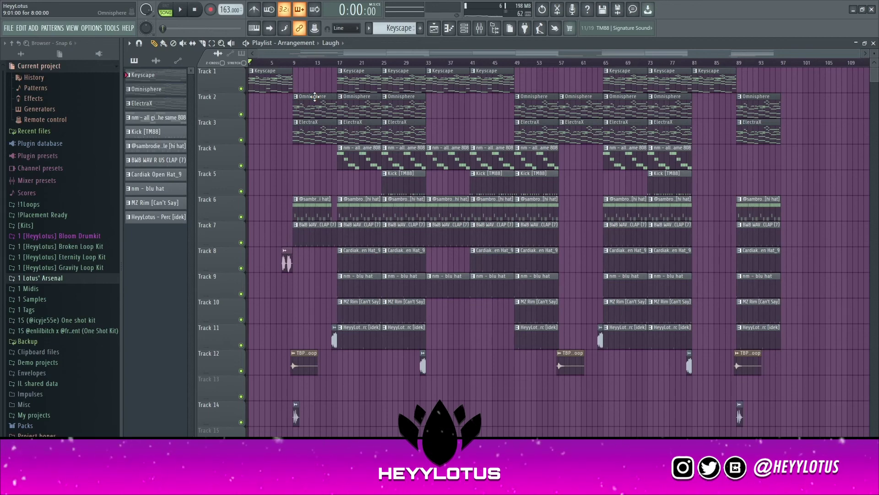
Step: Examine the 808s and other sample categories in the [HeyyLotus] Bloom Drumkit folder and collapse it
scroll(97, 233, down, 1)
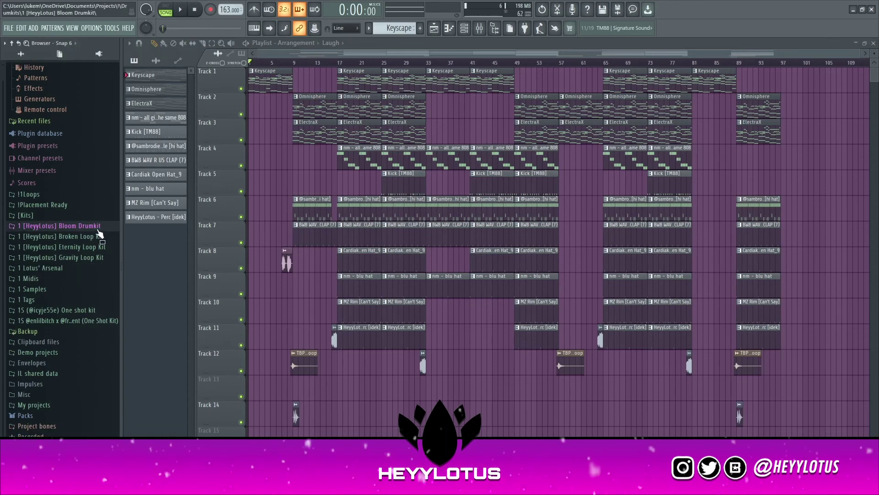
click(77, 226)
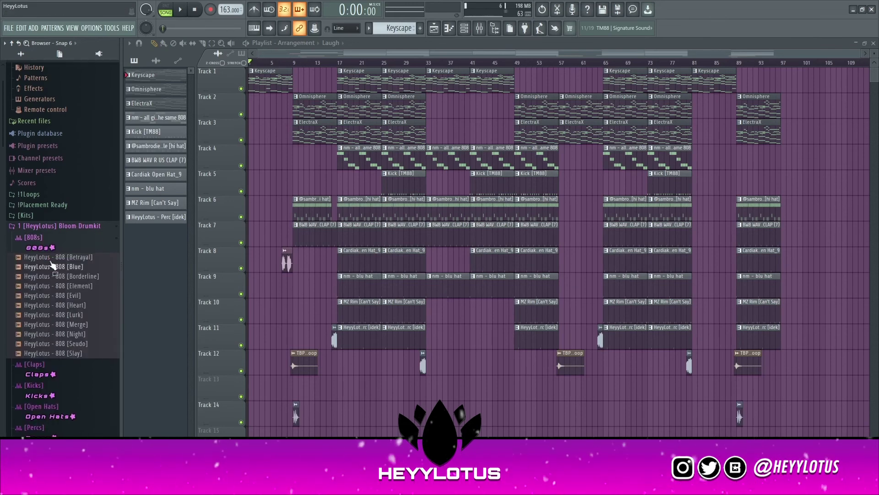
click(60, 248)
scroll(36, 341, down, 5)
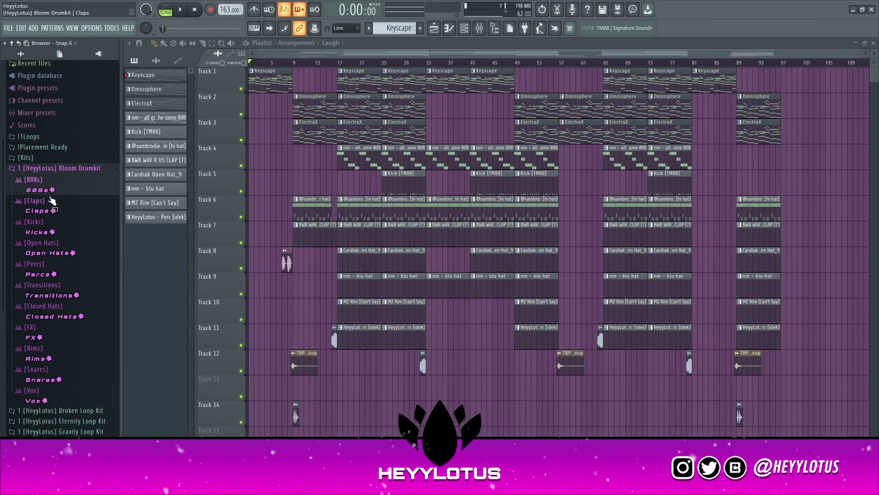
click(64, 171)
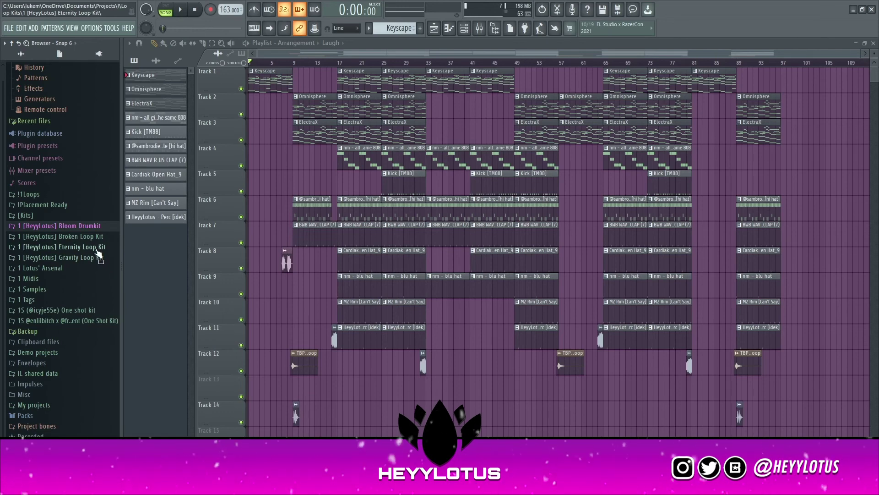
click(94, 227)
click(95, 227)
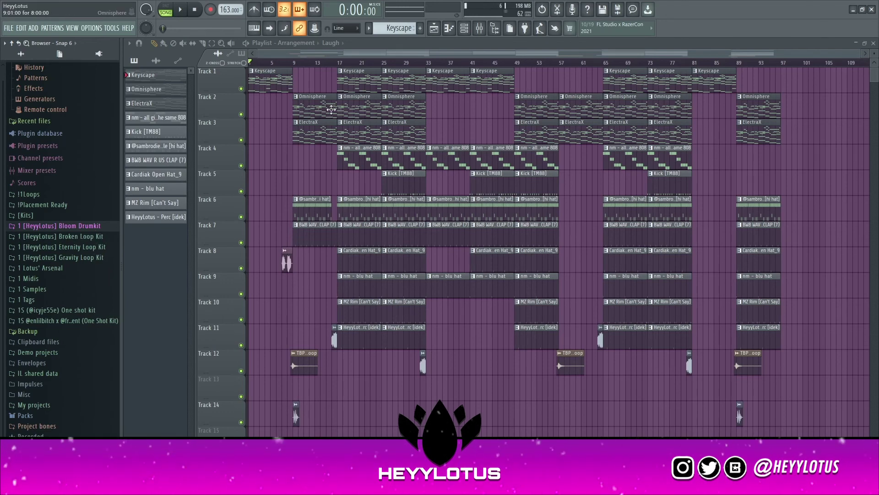